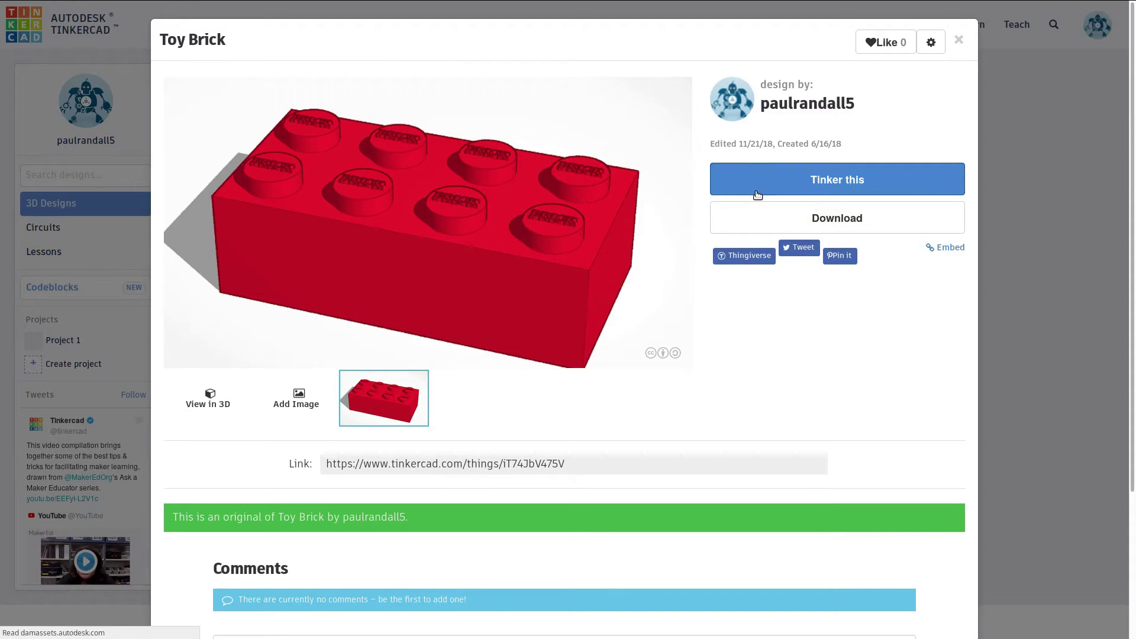
Open the finished Toy Brick design for reference, return to the dashboard and create a new design.
{"action": "left_click", "coordinate": [757, 194]}
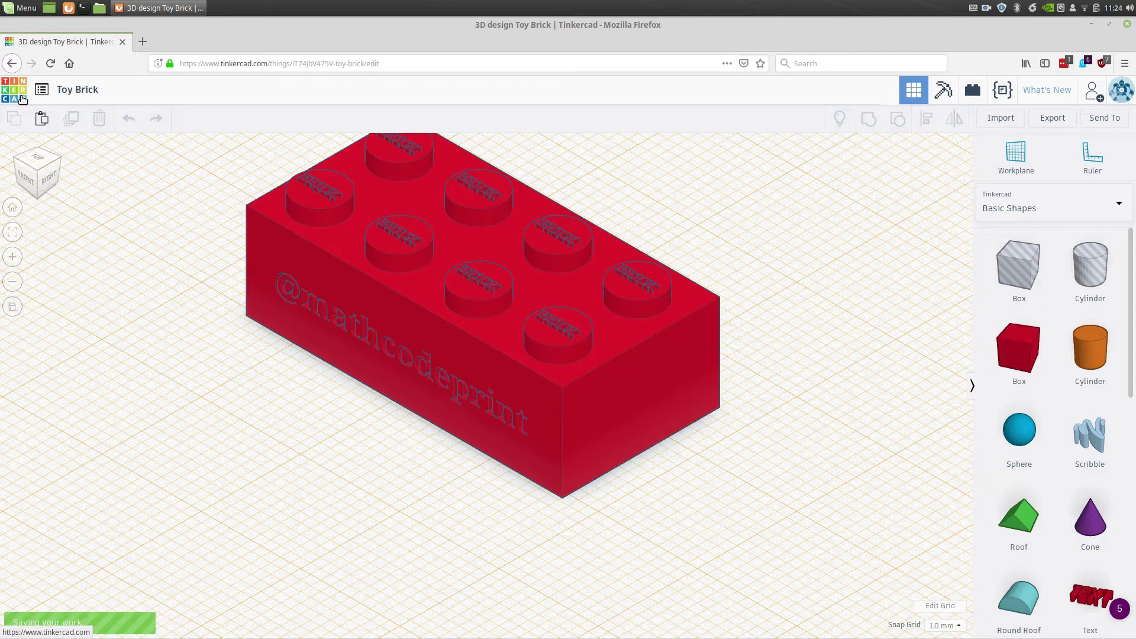
{"action": "left_click", "coordinate": [22, 99]}
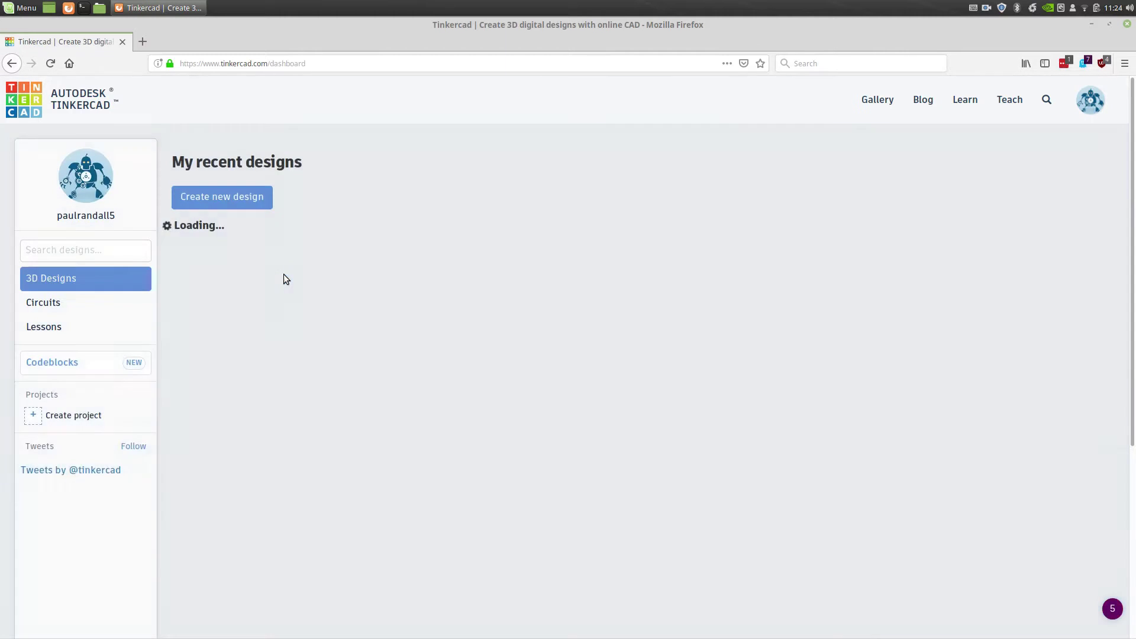
{"action": "left_click", "coordinate": [260, 199]}
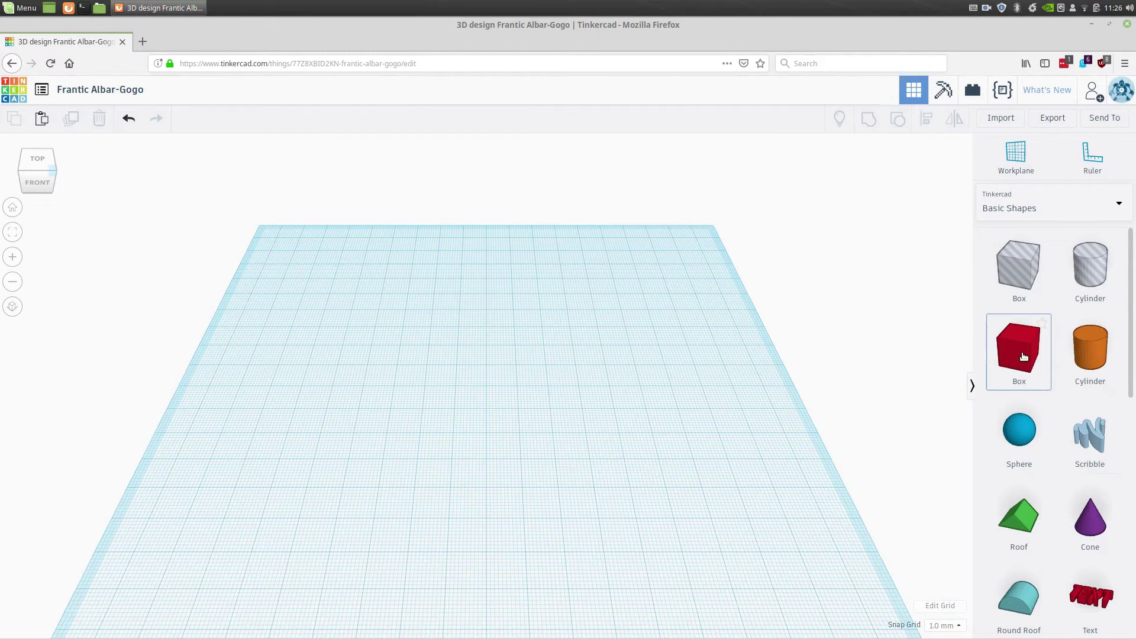
Place a box on the workplane and set its length to 31.8, width to 15.8 and height to 9.6 mm.
{"action": "left_click_drag", "start_coordinate": [1024, 355], "coordinate": [497, 380]}
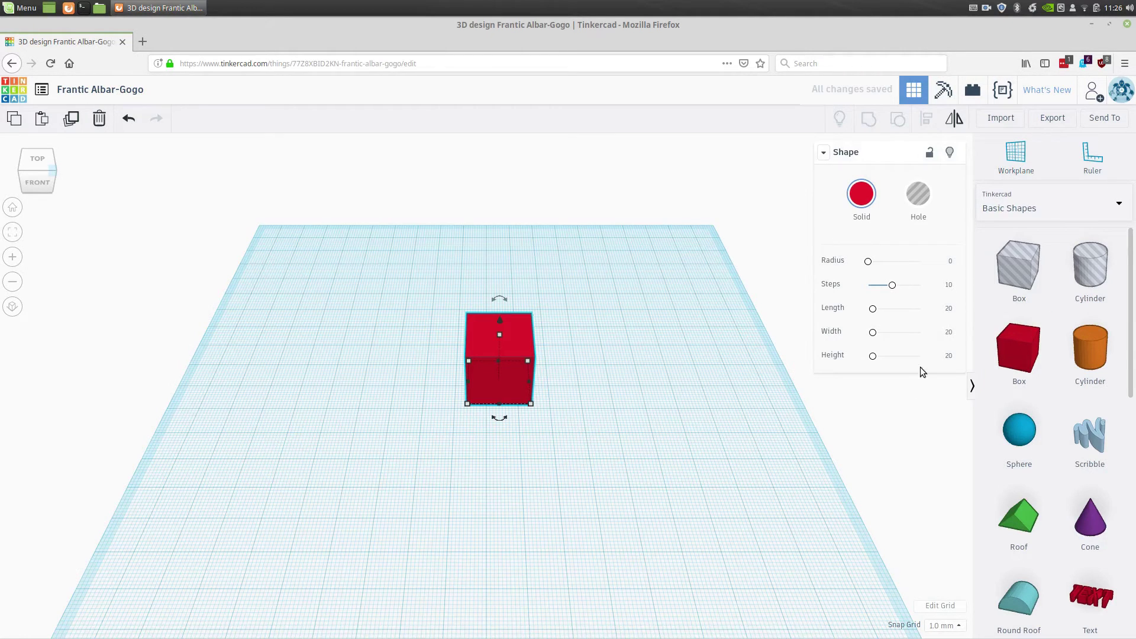
{"action": "left_click", "coordinate": [949, 310]}
{"action": "type", "text": "31.8"}
{"action": "left_click", "coordinate": [950, 333]}
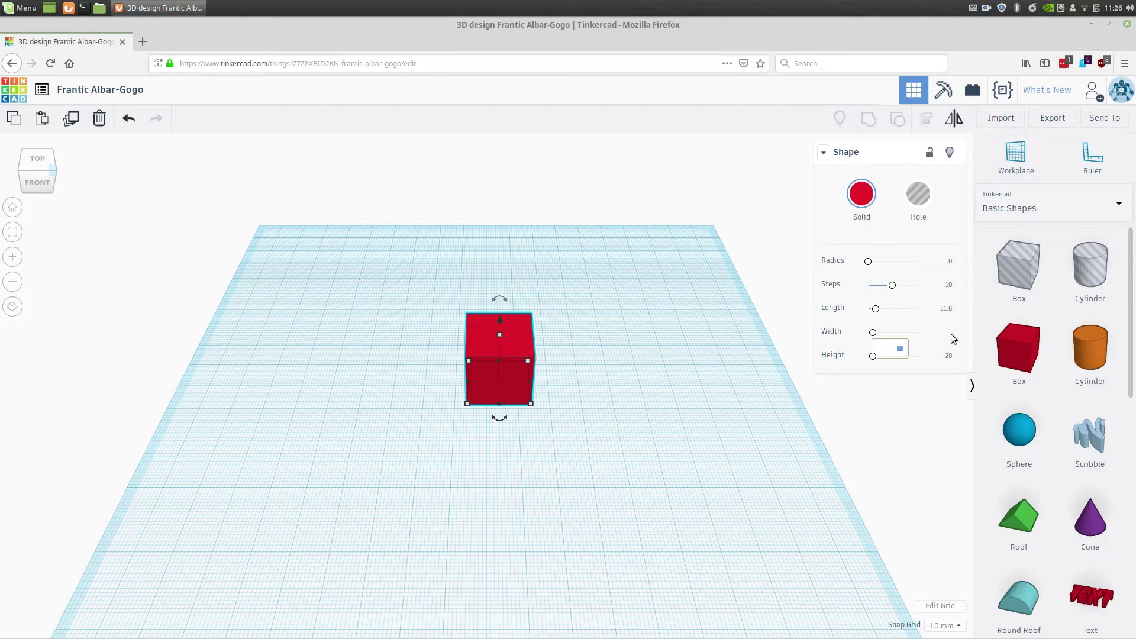
{"action": "type", "text": "15.8"}
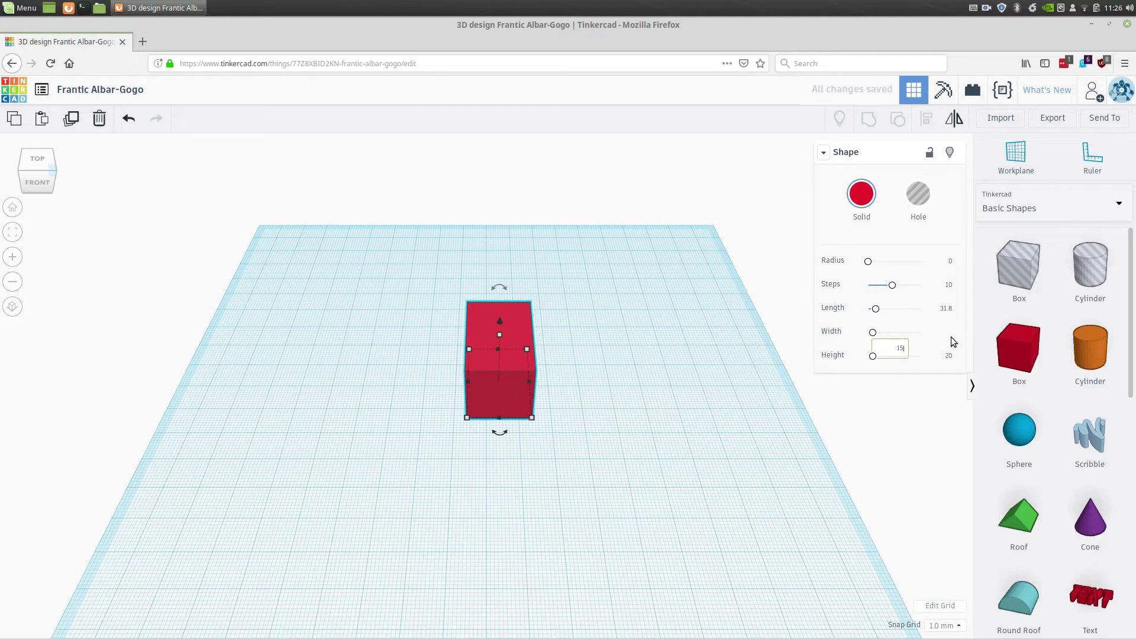
{"action": "left_click", "coordinate": [949, 356]}
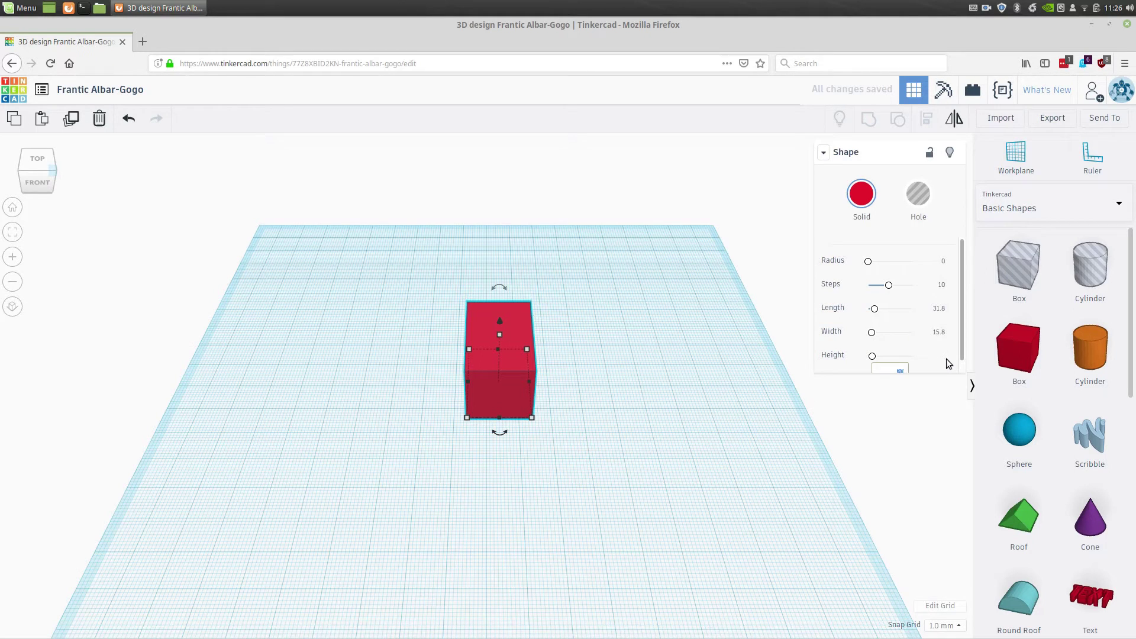
{"action": "type", "text": "9.6"}
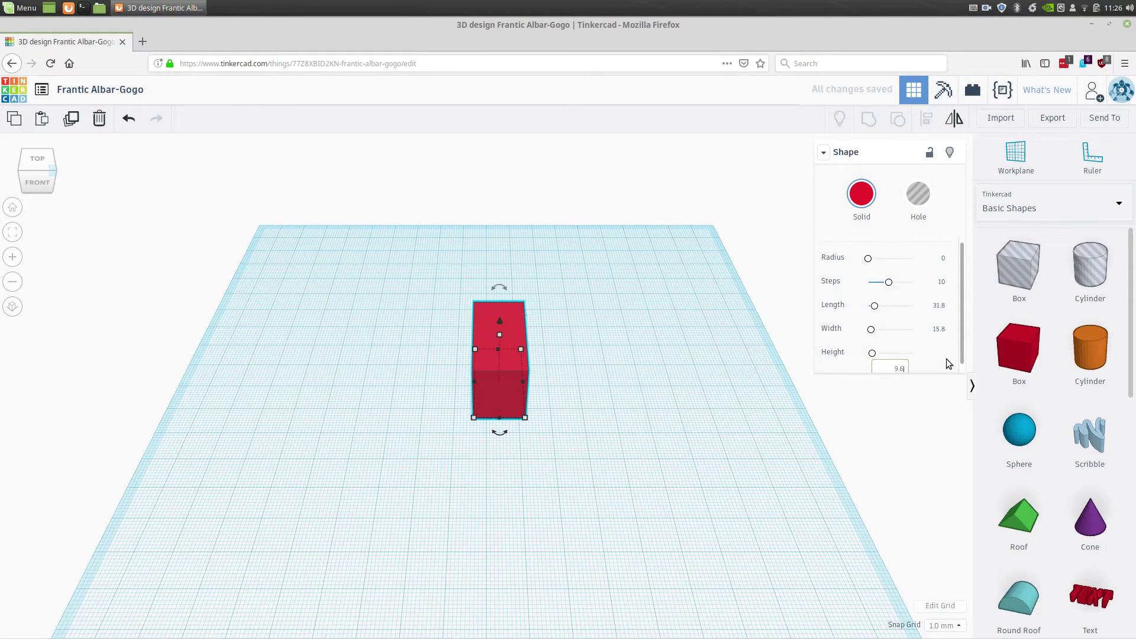
{"action": "key", "text": "Return"}
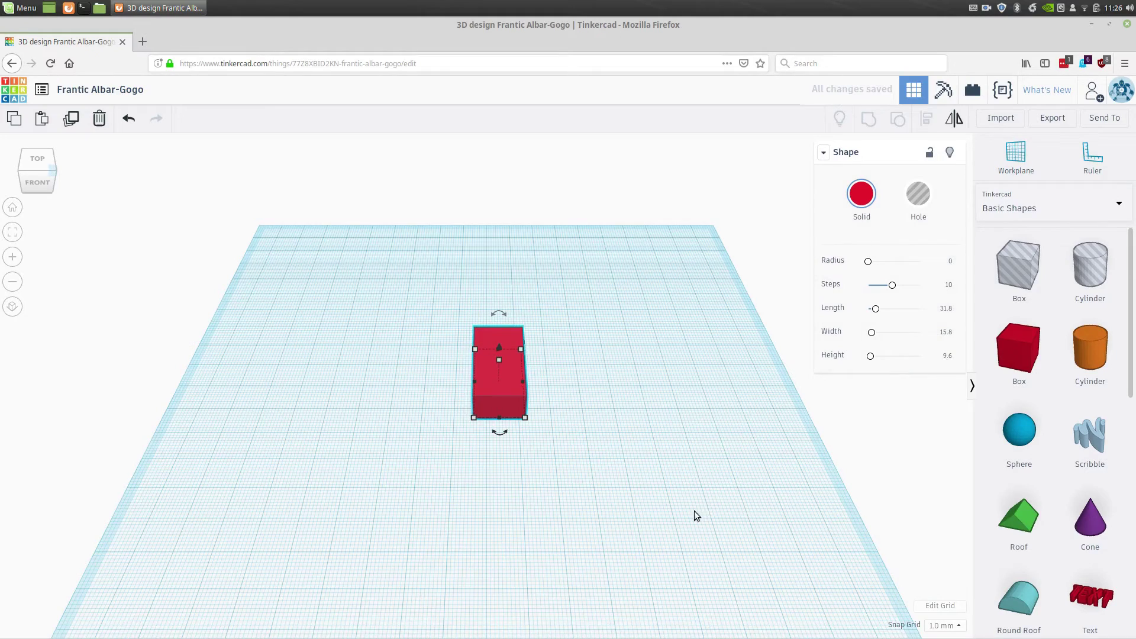
Place a cylinder near the box's front corner and set both of its base dimensions to 4.84 mm.
{"action": "right_click_drag", "start_coordinate": [693, 512], "coordinate": [619, 510]}
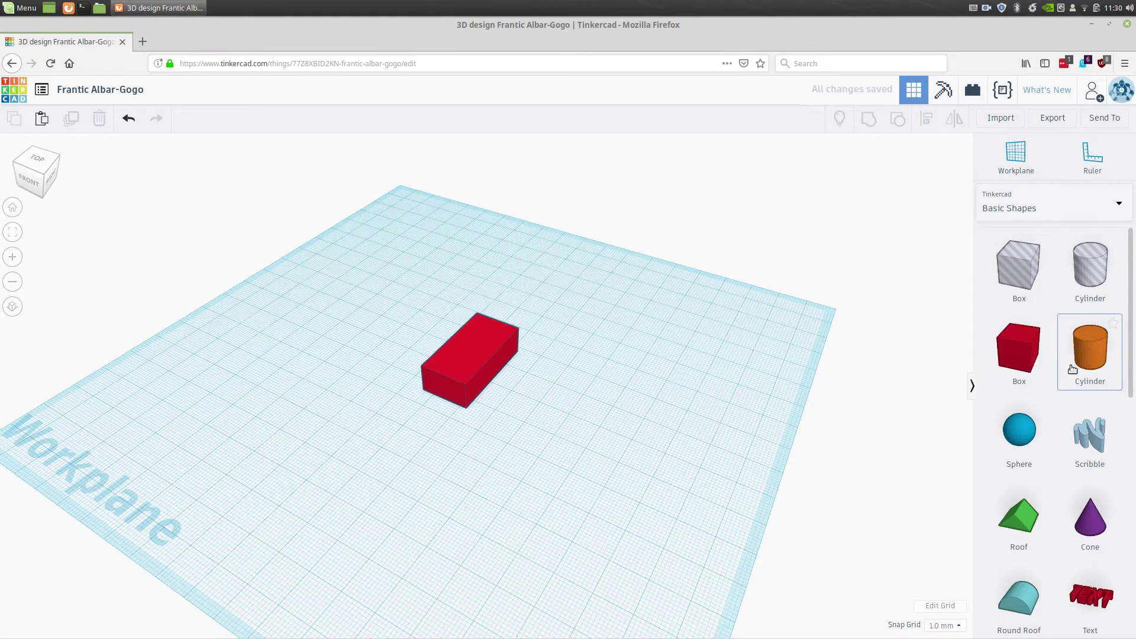
{"action": "left_click_drag", "start_coordinate": [1084, 362], "coordinate": [466, 410]}
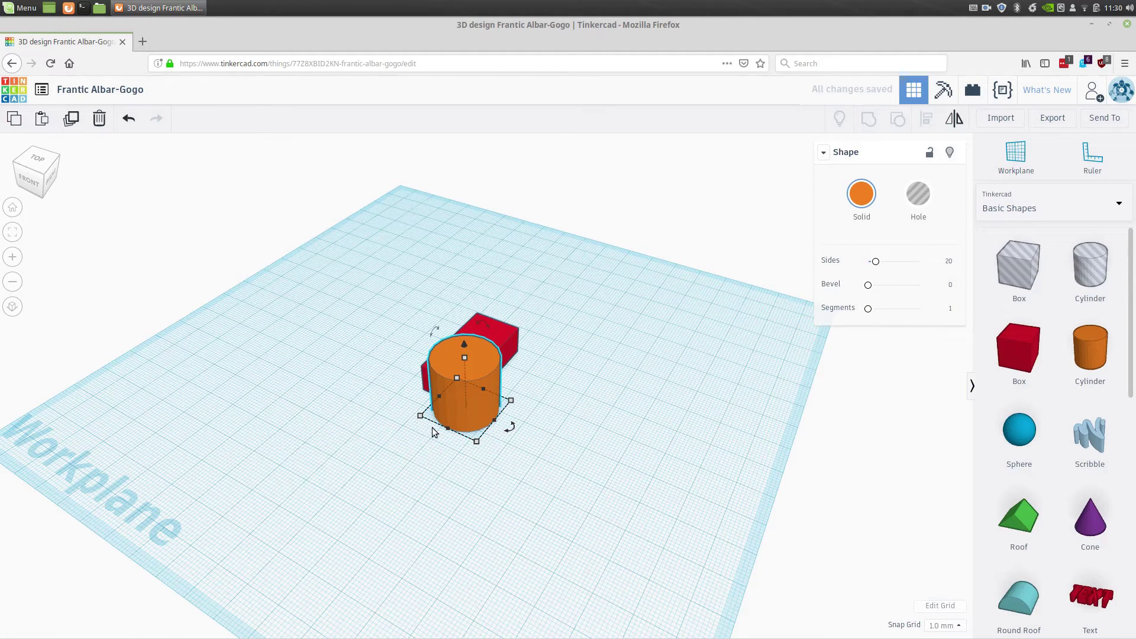
{"action": "mouse_move", "coordinate": [477, 443]}
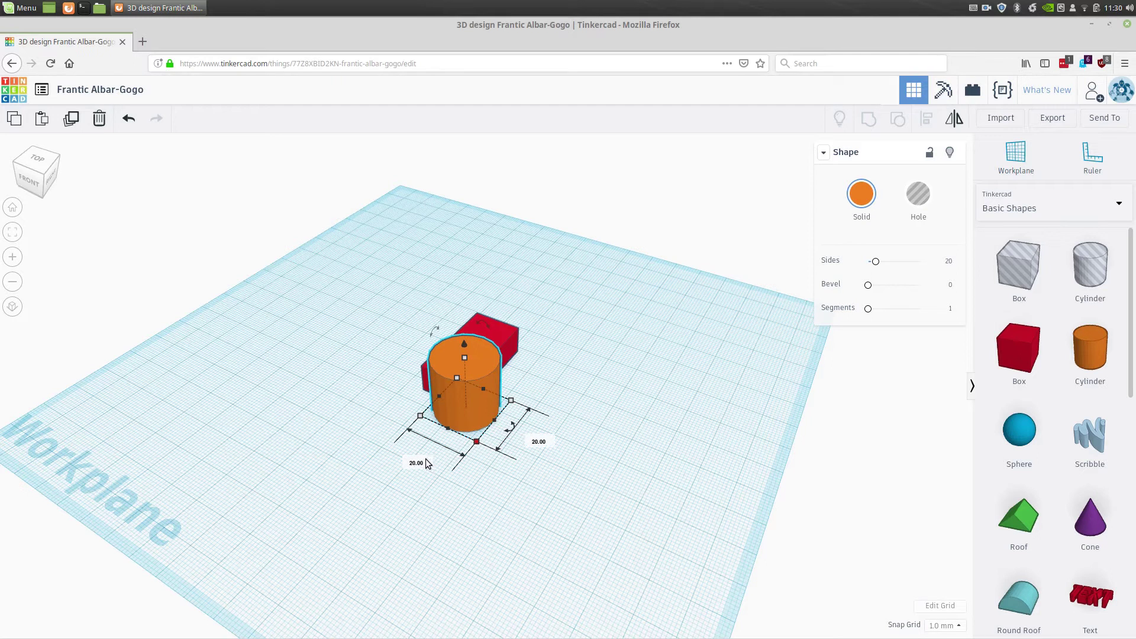
{"action": "left_click", "coordinate": [421, 461]}
{"action": "type", "text": "4.84"}
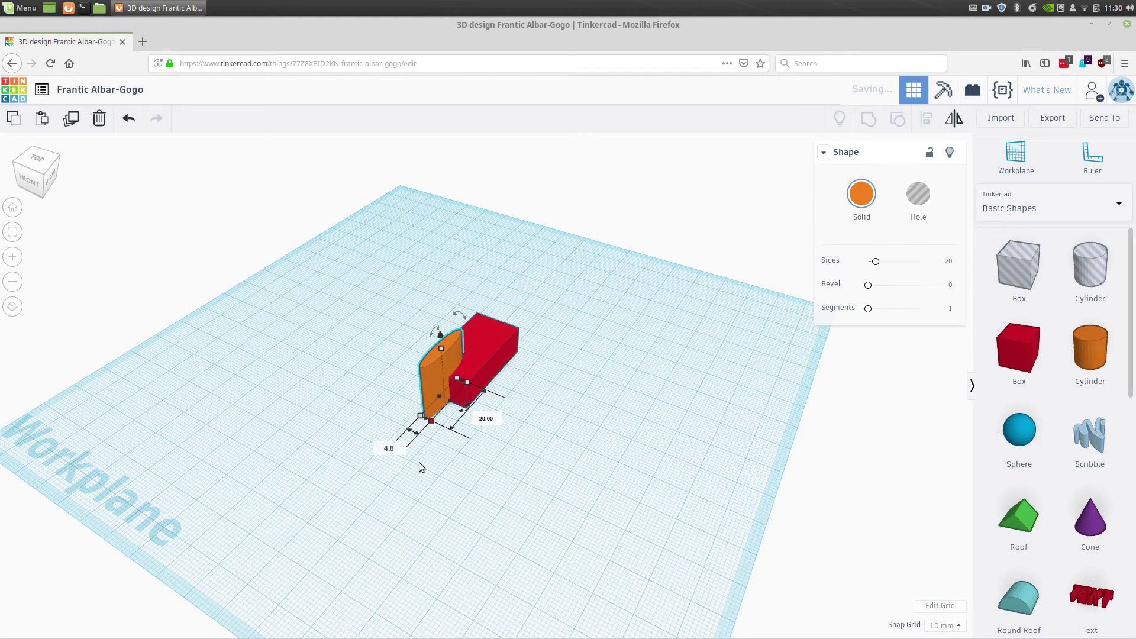
{"action": "left_click", "coordinate": [486, 422]}
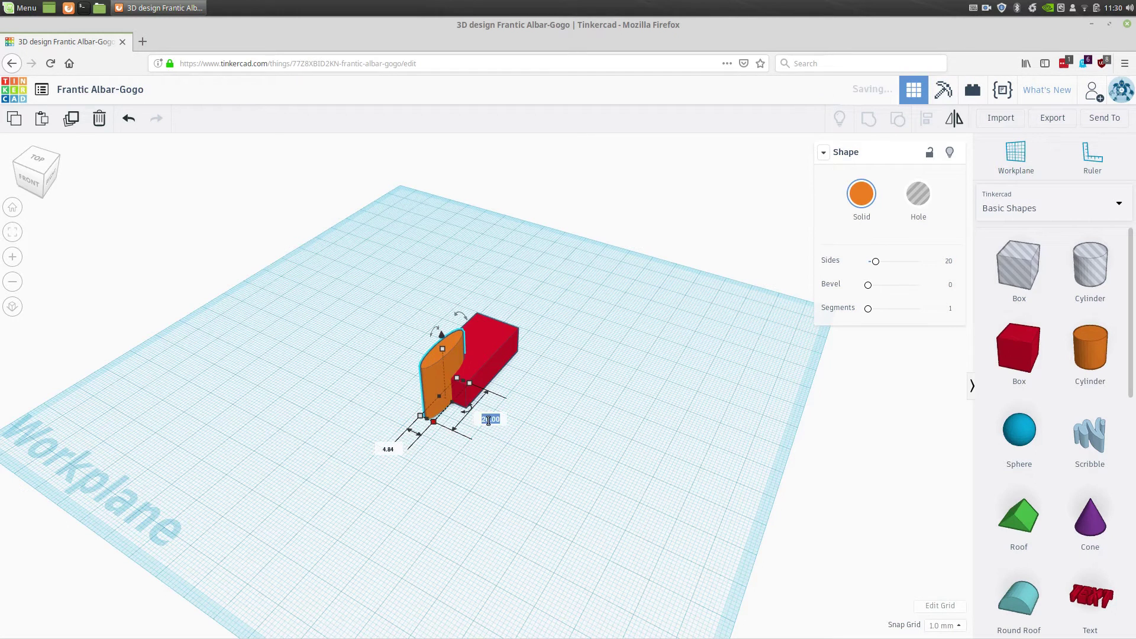
{"action": "type", "text": "4.84"}
{"action": "key", "text": "Return"}
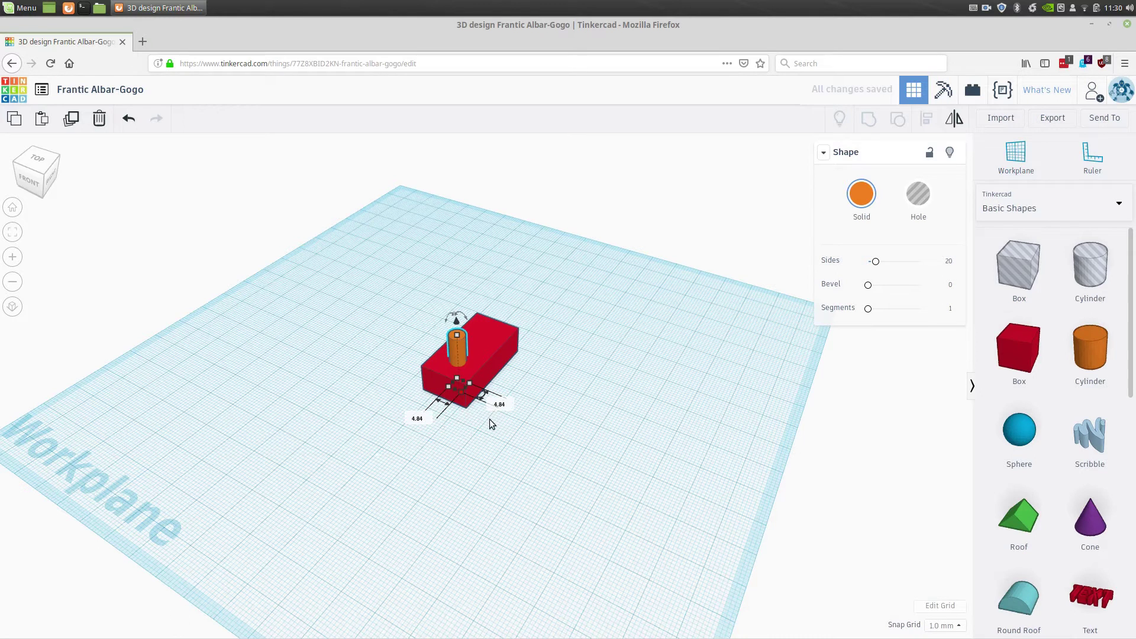
Move the cylinder to the box's front corner and set its height to 1.8 mm.
{"action": "left_click_drag", "start_coordinate": [462, 349], "coordinate": [471, 371]}
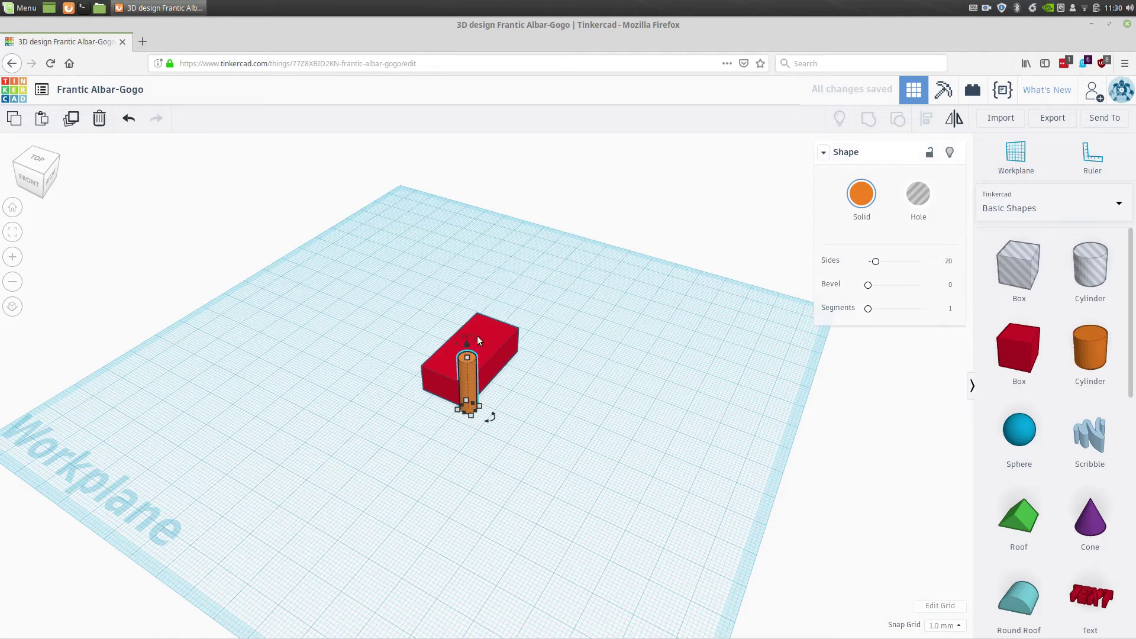
{"action": "mouse_move", "coordinate": [467, 359]}
{"action": "type", "text": "0.8"}
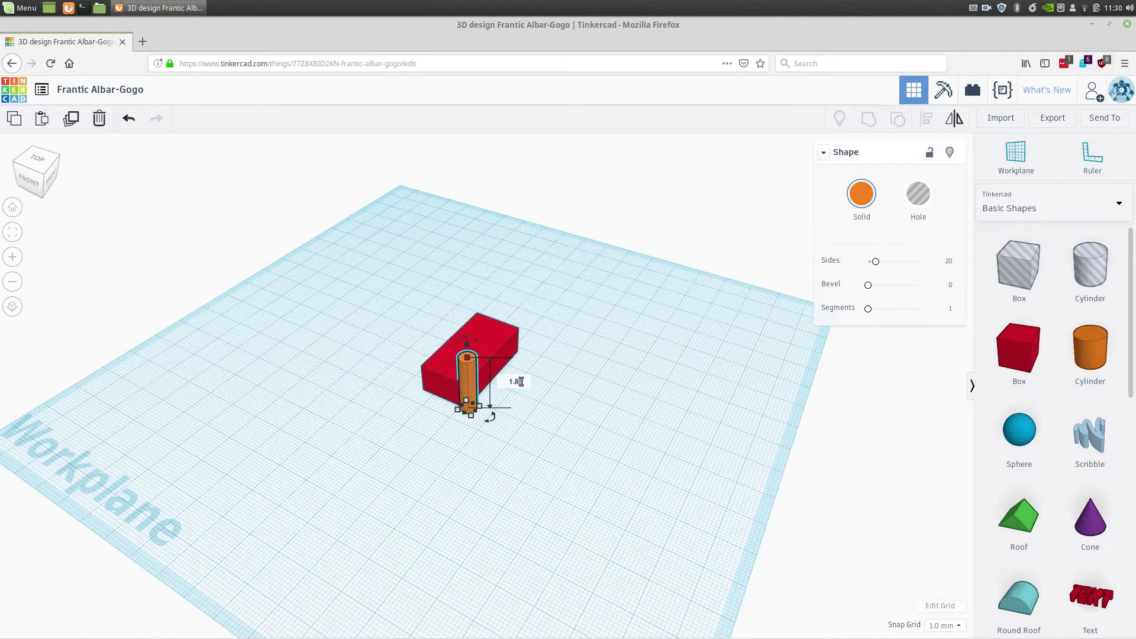
{"action": "key", "text": "Return"}
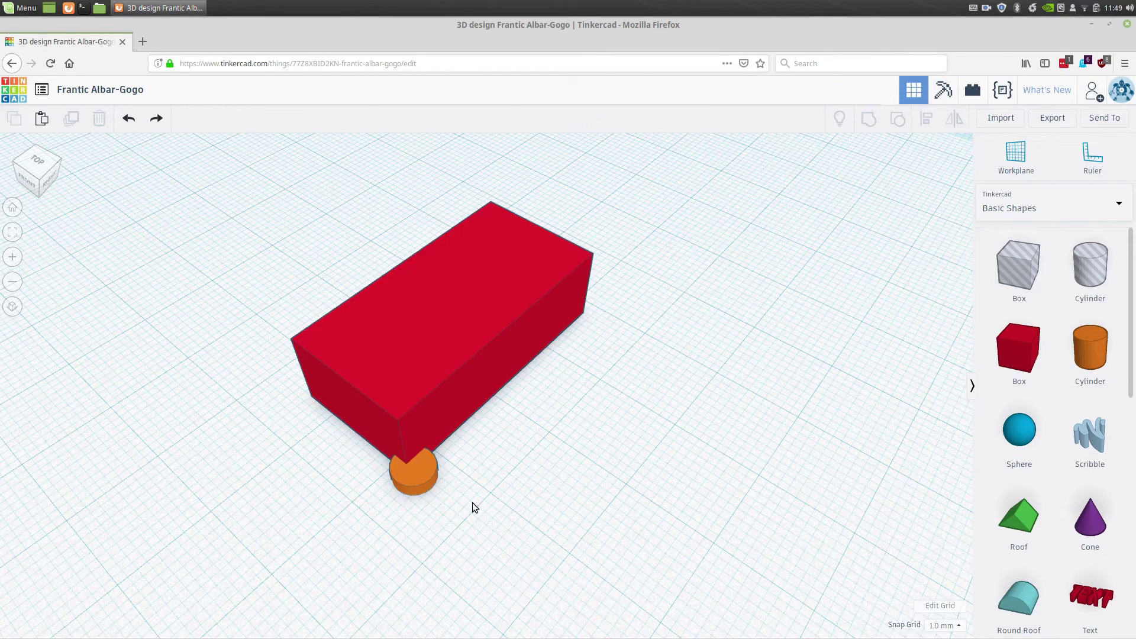
Raise the cylinder by 9.60 mm towards the top of the box.
{"action": "left_click", "coordinate": [423, 485]}
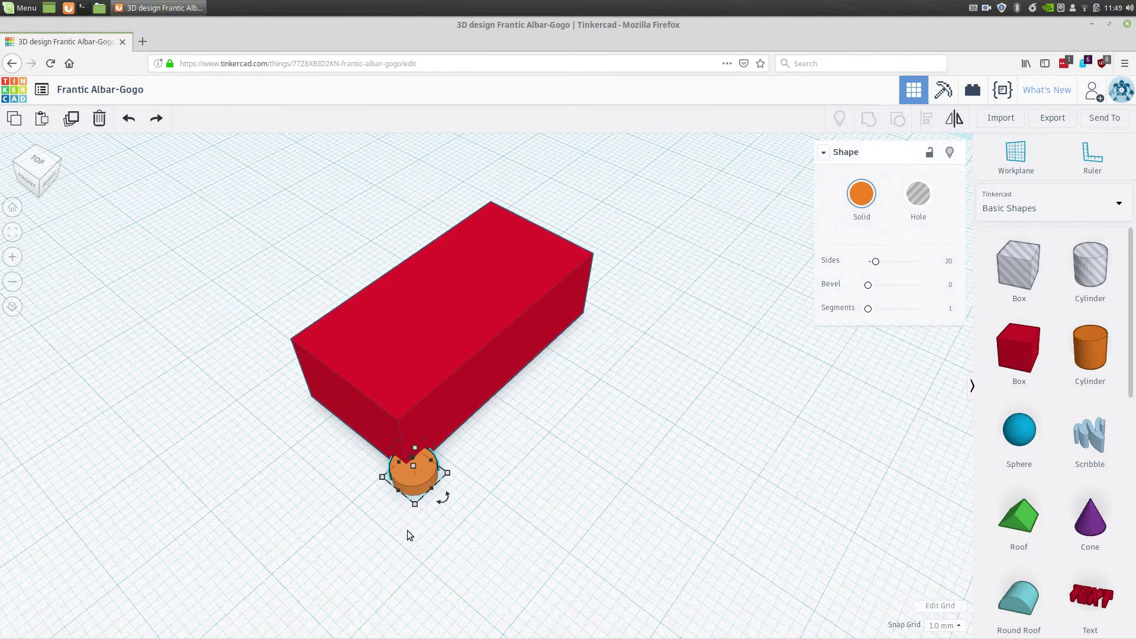
{"action": "left_click", "coordinate": [410, 538]}
{"action": "left_click", "coordinate": [425, 482]}
{"action": "middle_click_drag", "start_coordinate": [420, 540], "coordinate": [461, 510]}
{"action": "right_click_drag", "start_coordinate": [461, 511], "coordinate": [439, 396]}
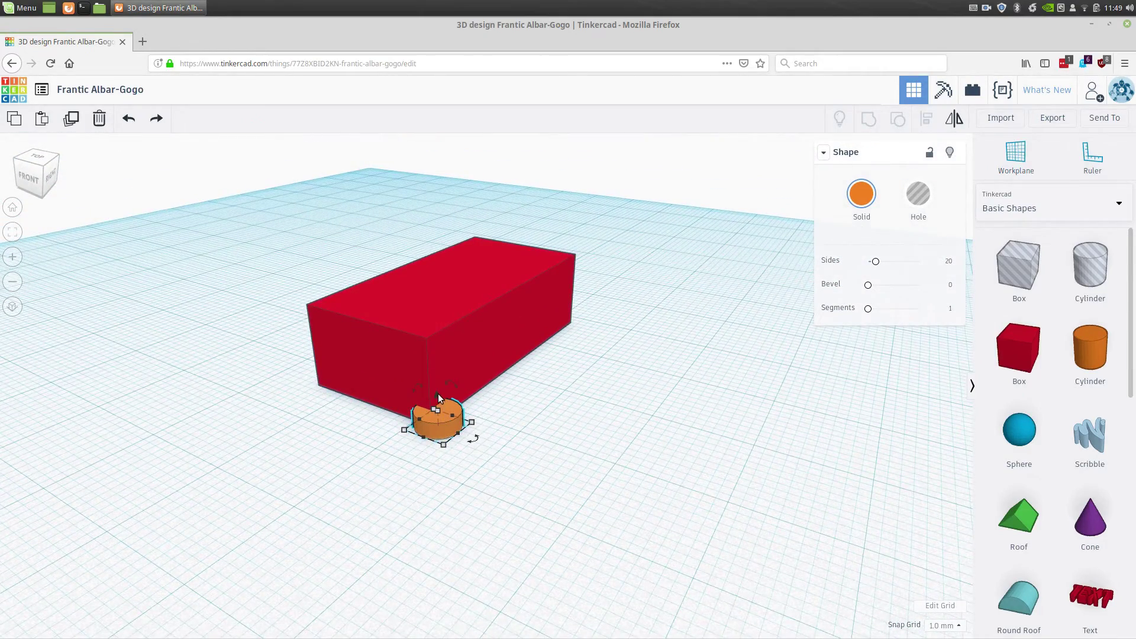
{"action": "left_click_drag", "start_coordinate": [437, 396], "coordinate": [439, 309]}
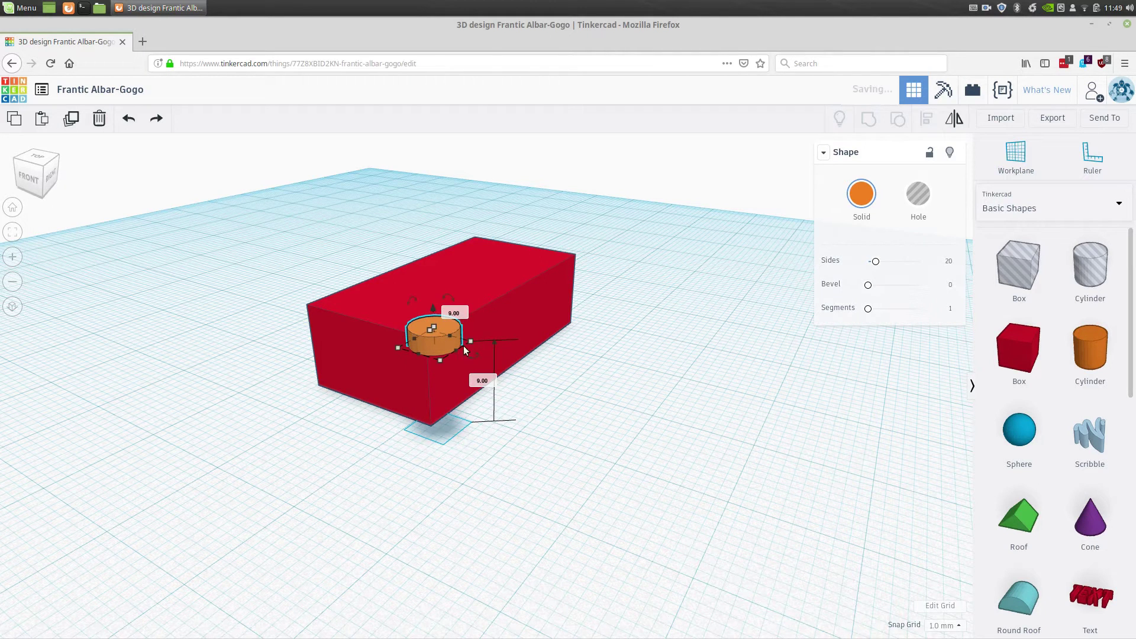
{"action": "left_click", "coordinate": [488, 382]}
{"action": "type", "text": "9.60"}
{"action": "key", "text": "Return"}
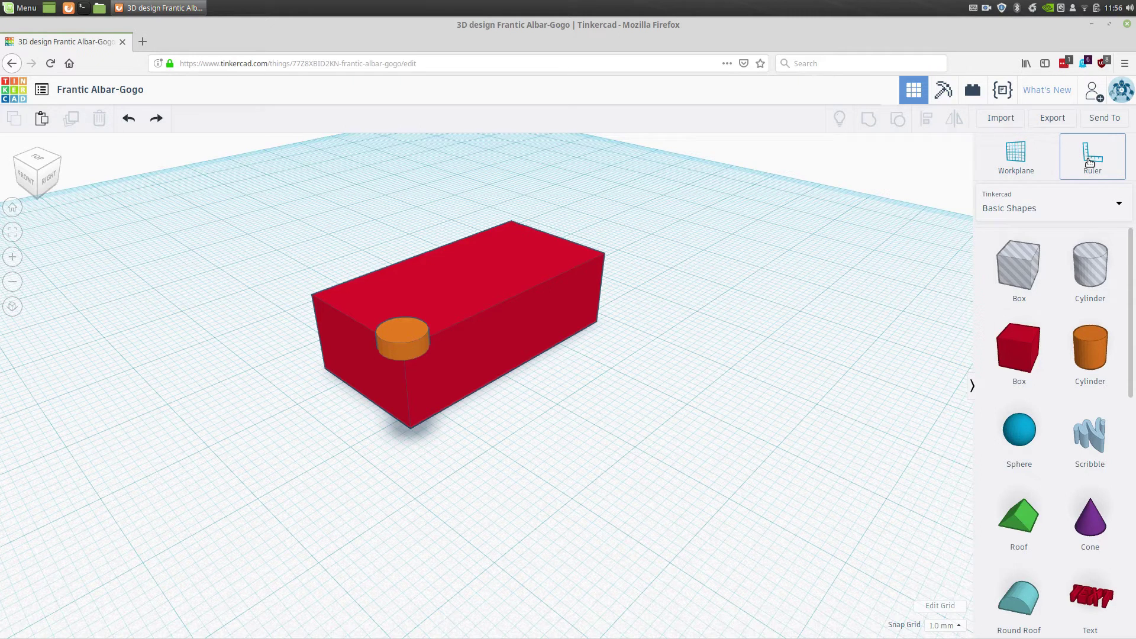
Place the ruler at the box's front bottom corner and offset the cylinder 3.90 mm from it along both horizontal axes.
{"action": "left_click", "coordinate": [1090, 162]}
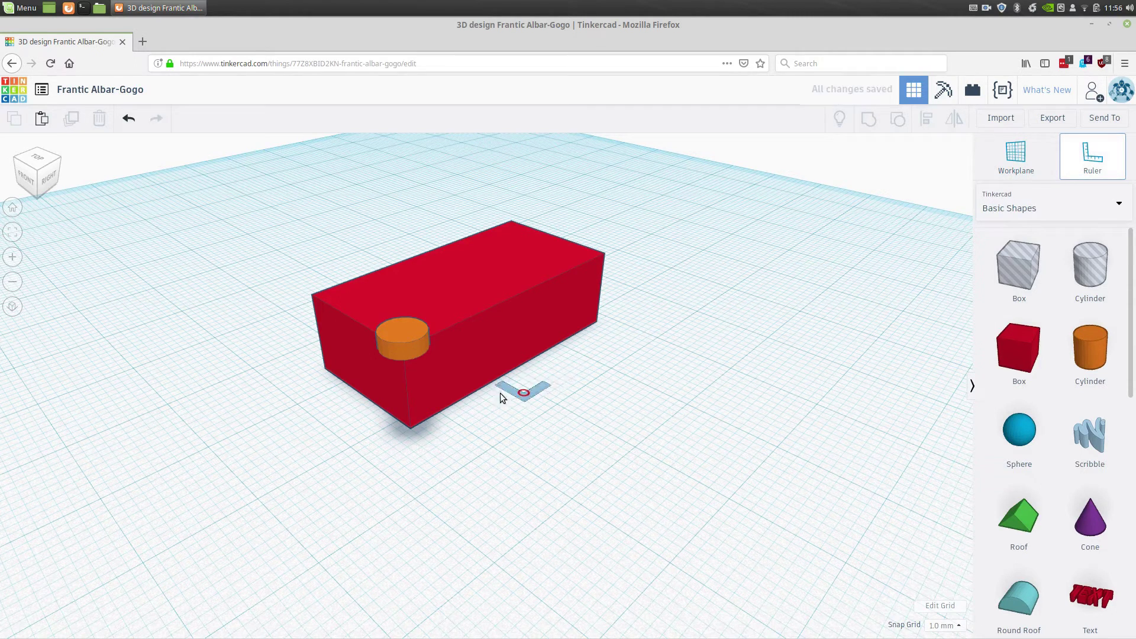
{"action": "left_click", "coordinate": [409, 428]}
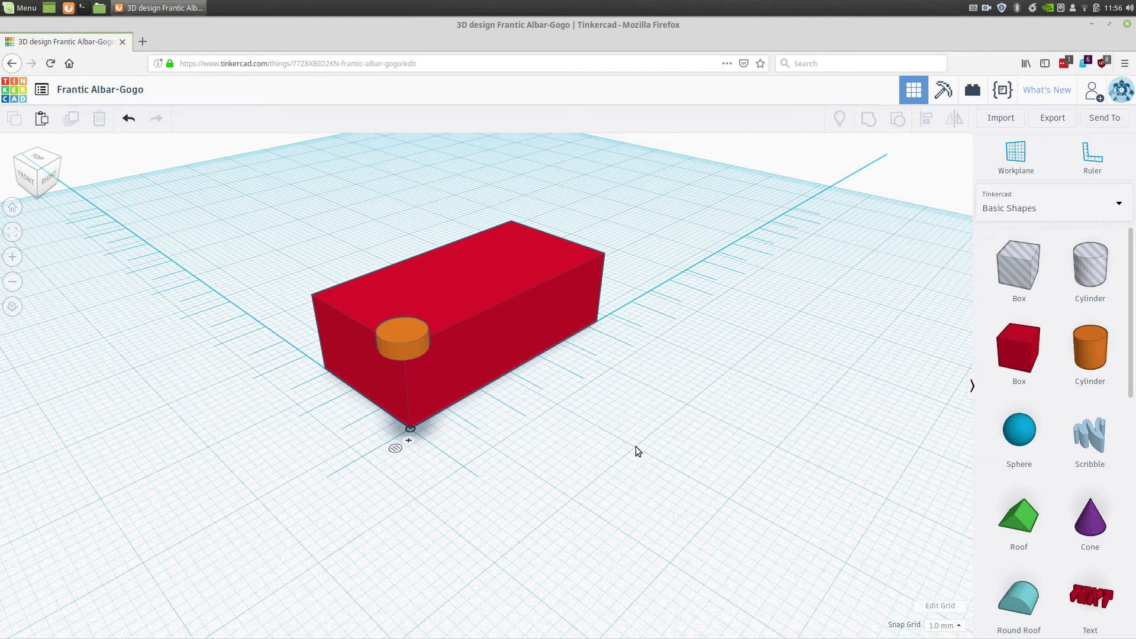
{"action": "left_click", "coordinate": [391, 333]}
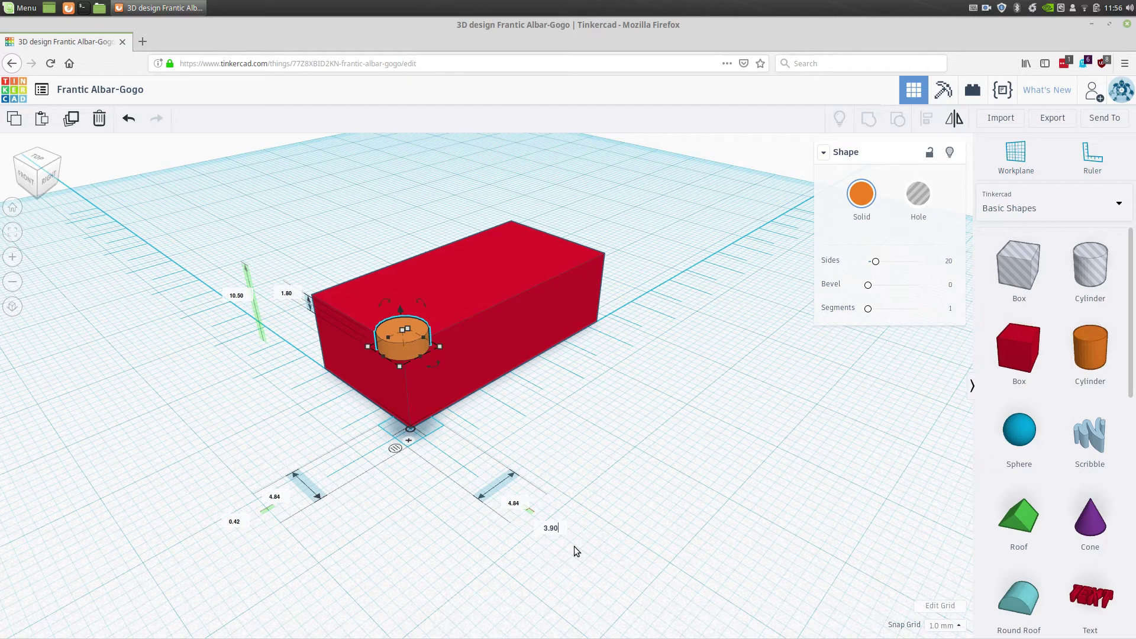
{"action": "key", "text": "Return"}
{"action": "left_click", "coordinate": [278, 501]}
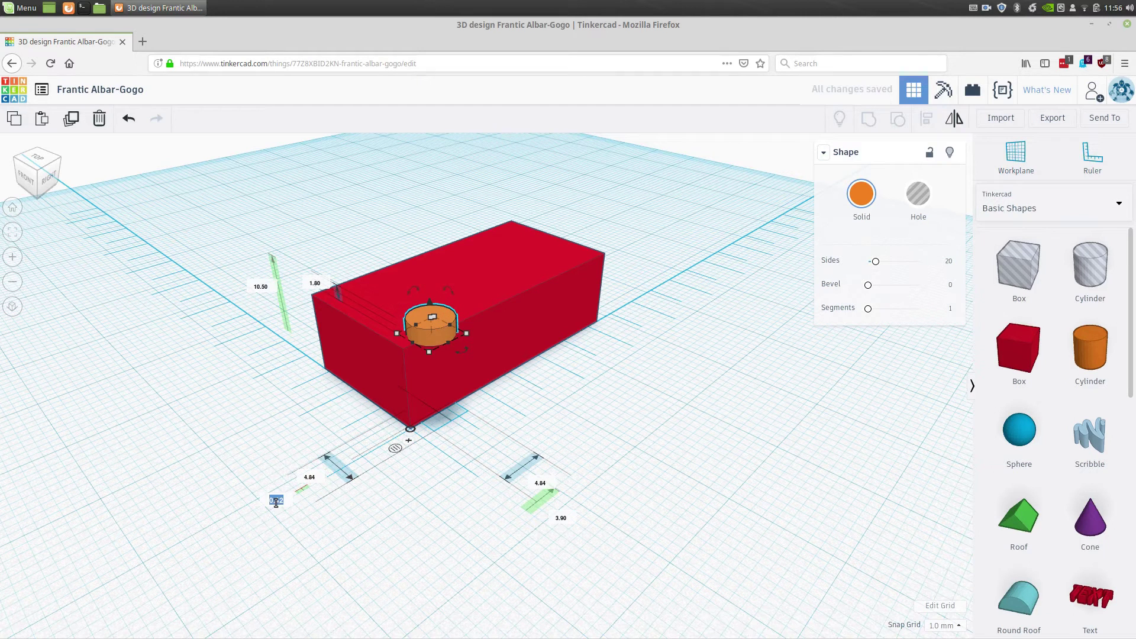
{"action": "type", "text": "3.9"}
{"action": "key", "text": "Return"}
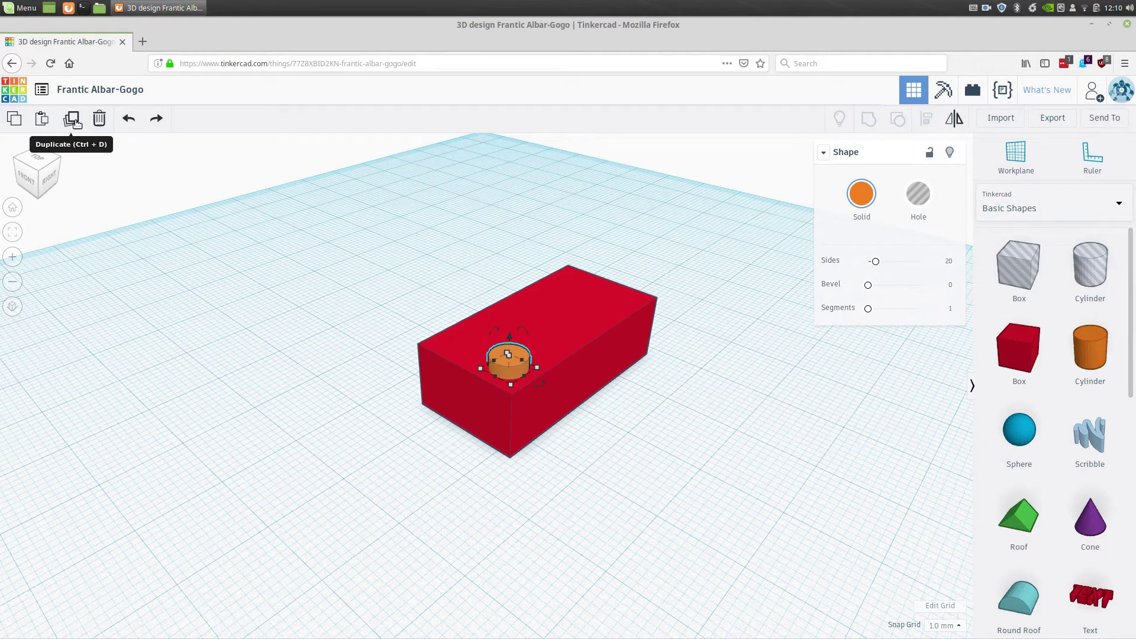
Duplicate the cylinder and move the copy 8 mm along the box's length.
{"action": "left_click", "coordinate": [76, 123]}
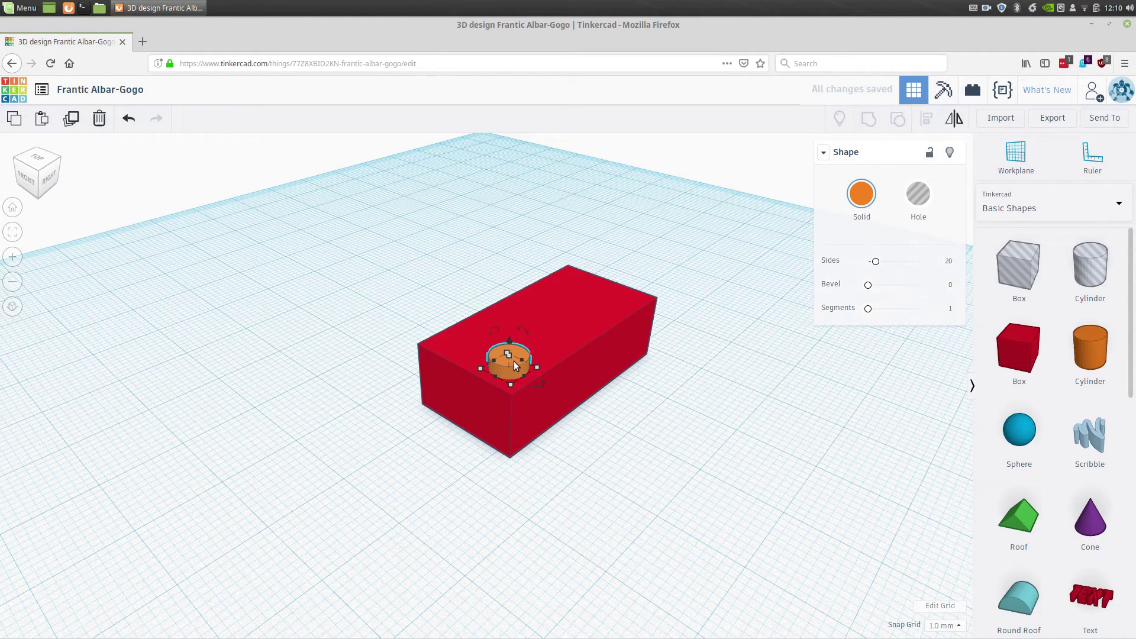
{"action": "left_click_drag", "start_coordinate": [513, 361], "coordinate": [550, 335]}
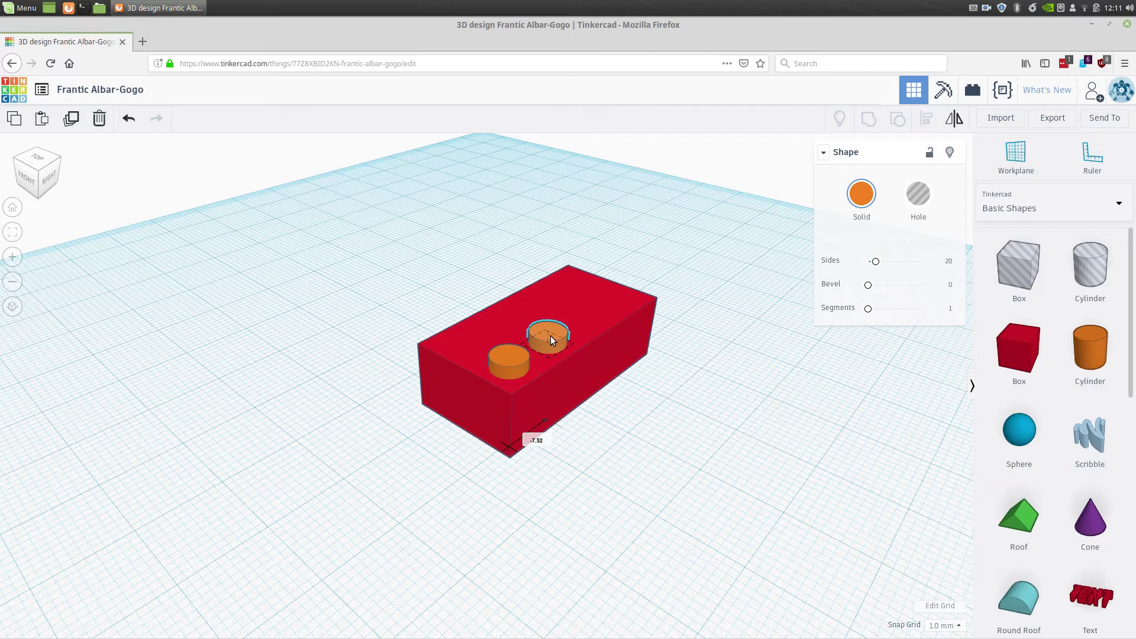
{"action": "left_click_drag", "start_coordinate": [550, 335], "coordinate": [551, 336]}
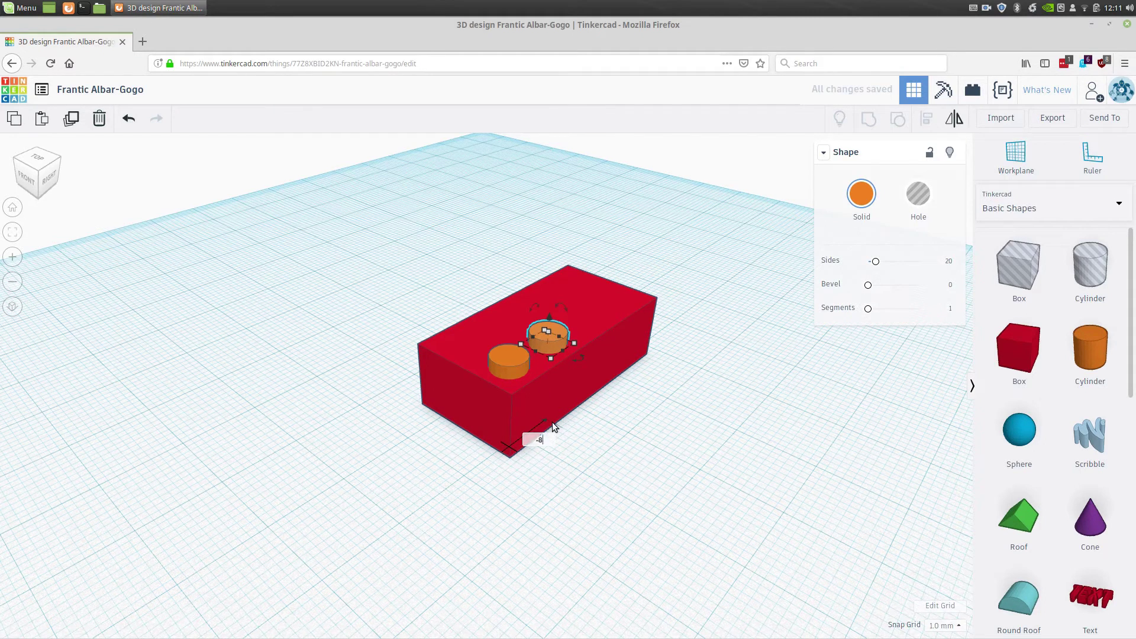
{"action": "key", "text": "Return"}
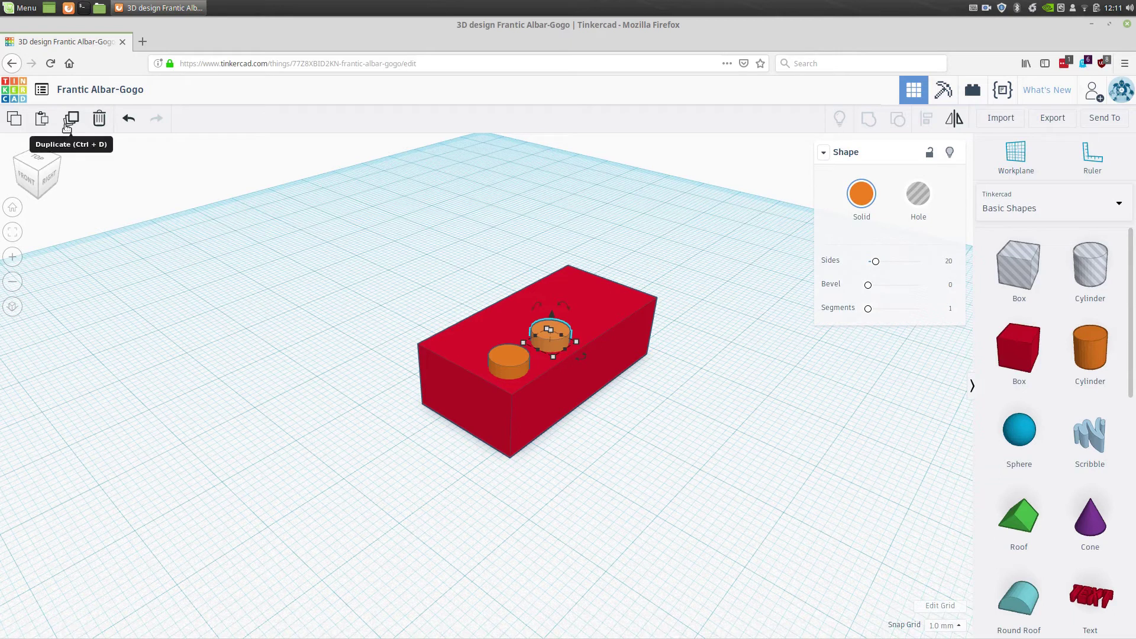
Duplicate the moved cylinder two more times at the same spacing to complete a row of four studs.
{"action": "left_click", "coordinate": [70, 120]}
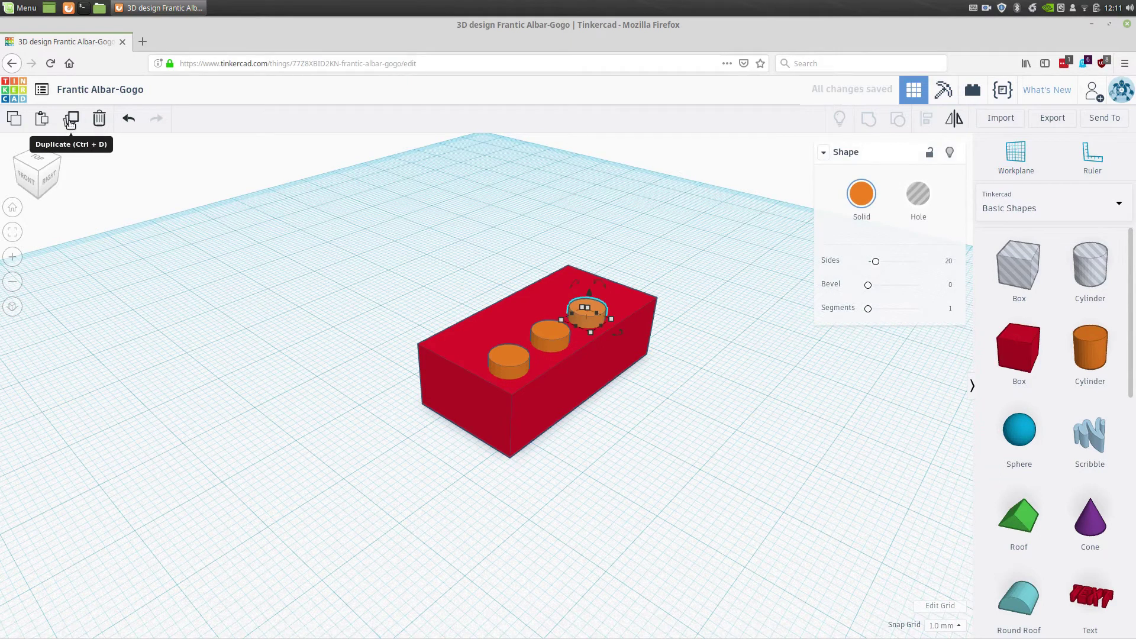
{"action": "left_click", "coordinate": [69, 120]}
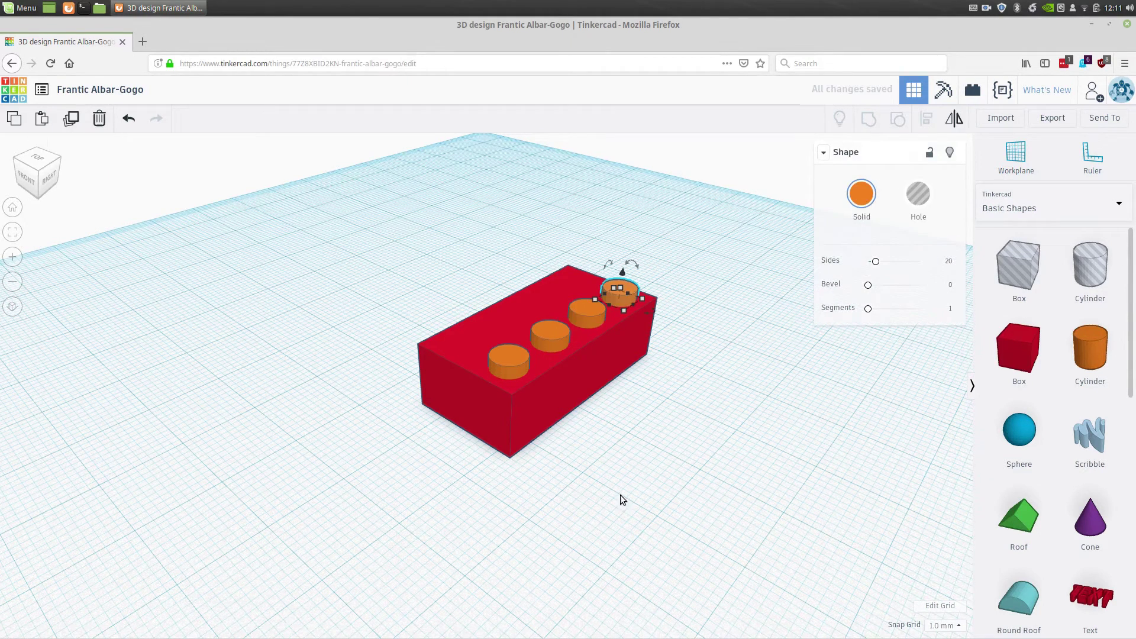
{"action": "left_click", "coordinate": [699, 545]}
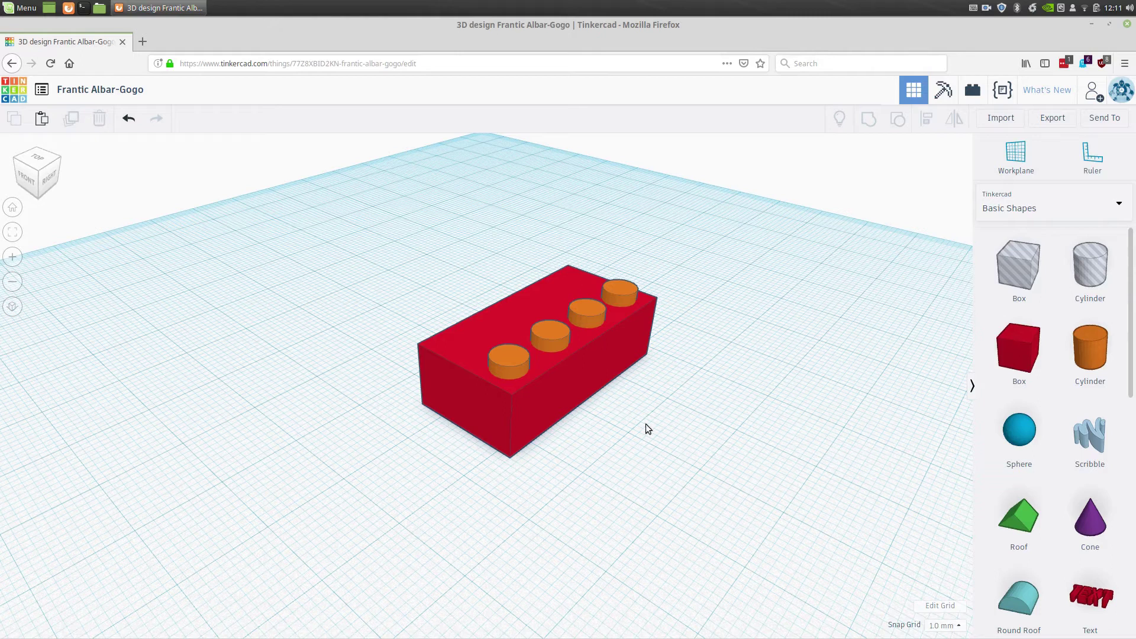
Duplicate the row of four studs and move the copy 8 mm across the box's width to form a second row.
{"action": "left_click", "coordinate": [513, 361]}
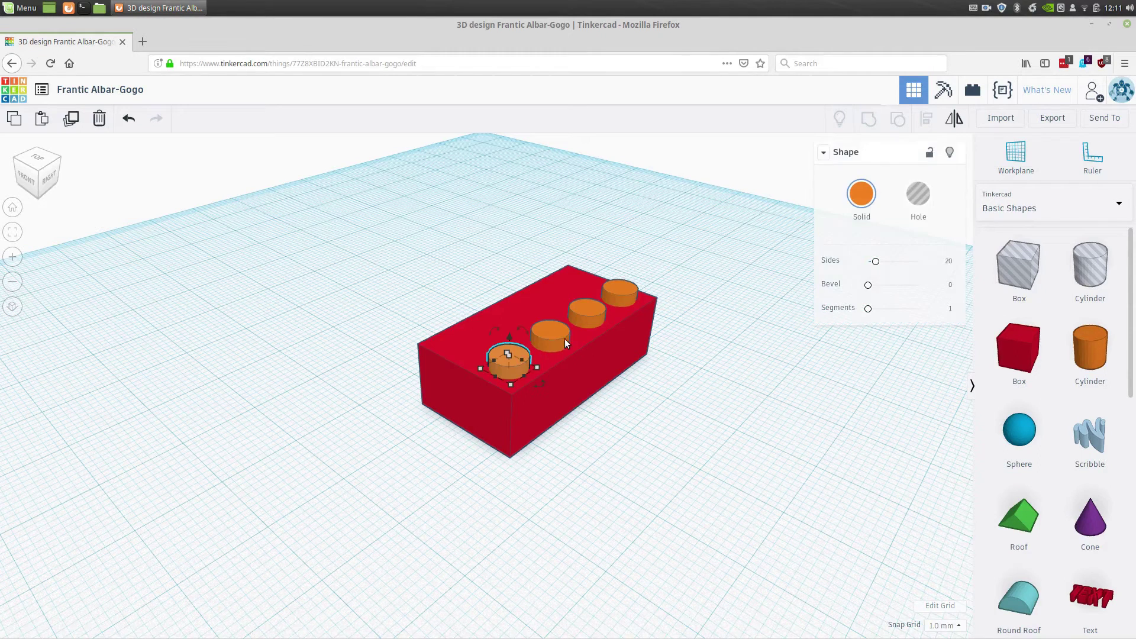
{"action": "left_click", "coordinate": [565, 333], "text": "shift"}
{"action": "left_click", "coordinate": [588, 315], "text": "shift"}
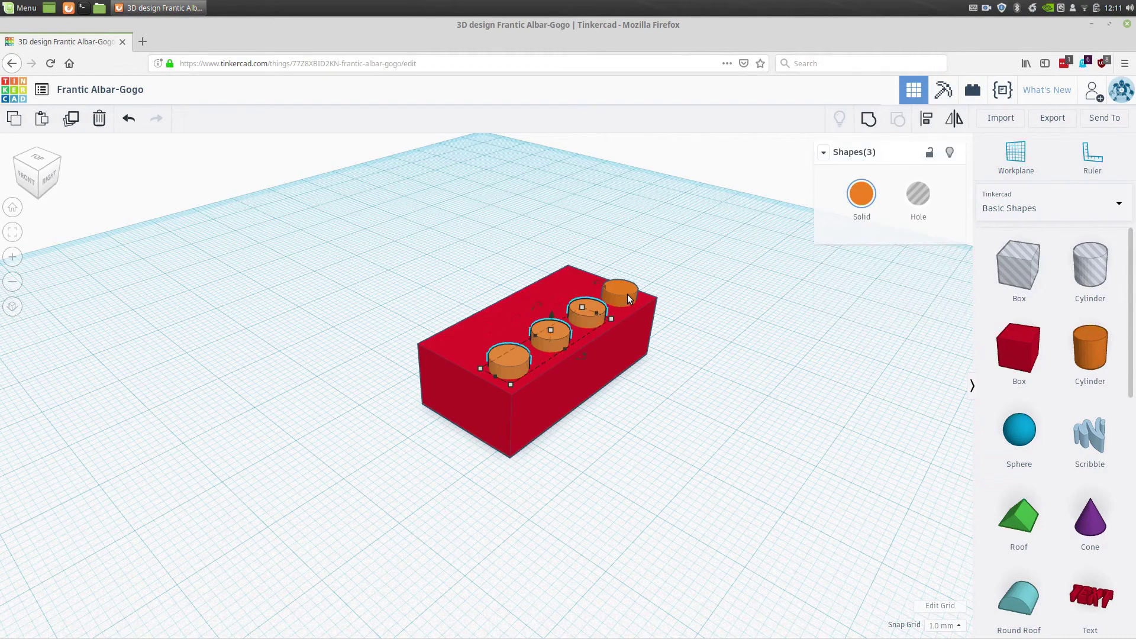
{"action": "left_click", "coordinate": [626, 293], "text": "shift"}
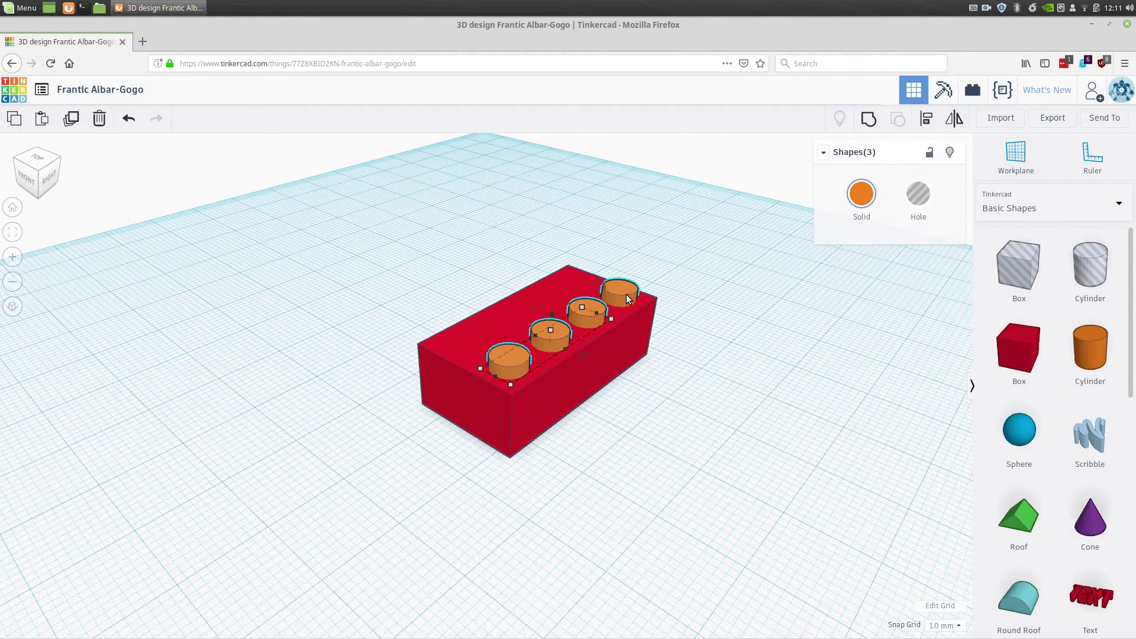
{"action": "left_click", "coordinate": [71, 118]}
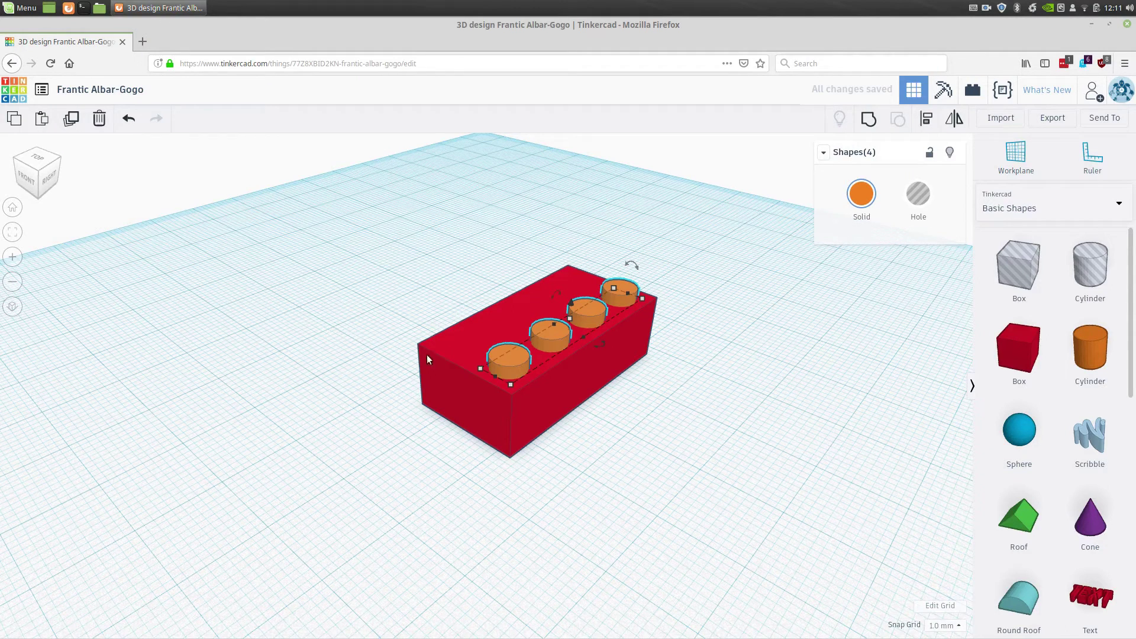
{"action": "left_click_drag", "start_coordinate": [516, 360], "coordinate": [466, 343]}
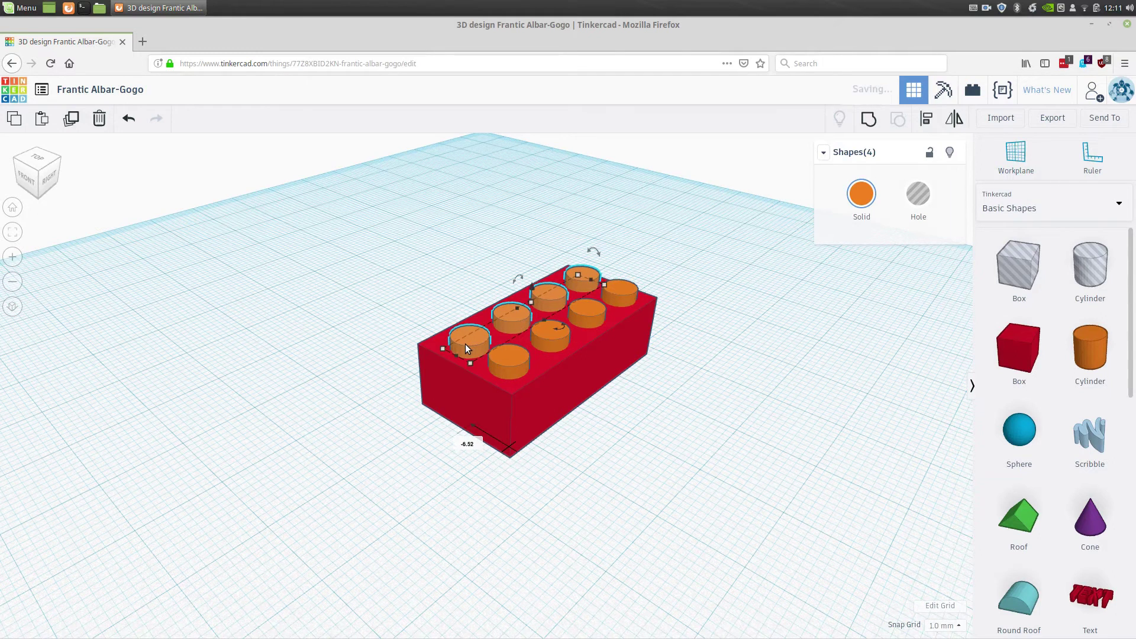
{"action": "left_click", "coordinate": [468, 443]}
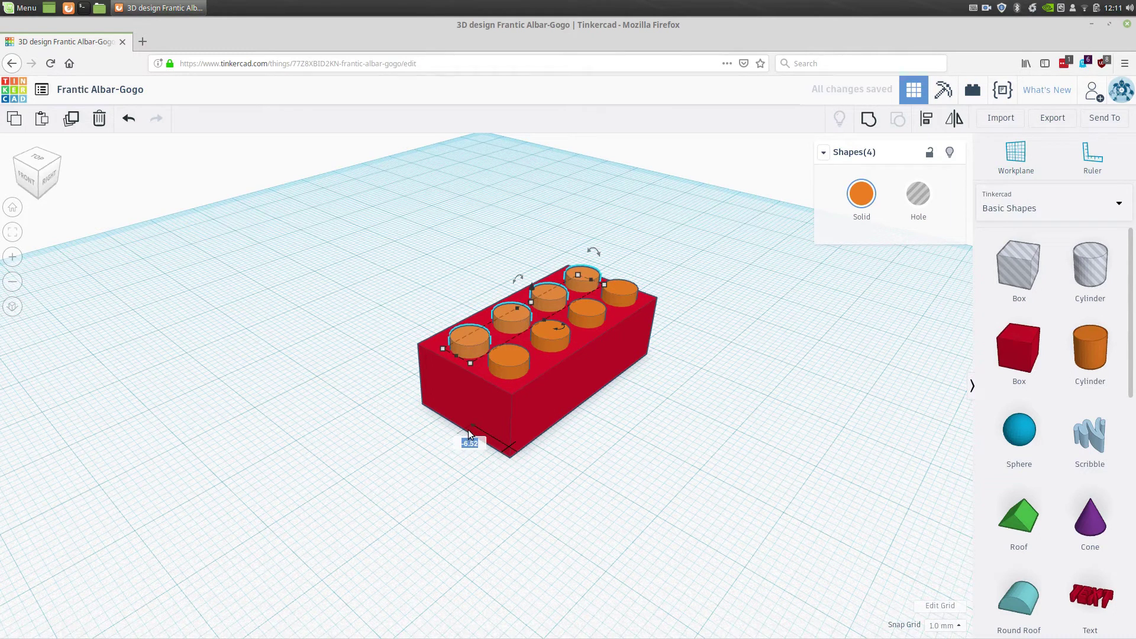
{"action": "type", "text": "-8"}
{"action": "key", "text": "Return"}
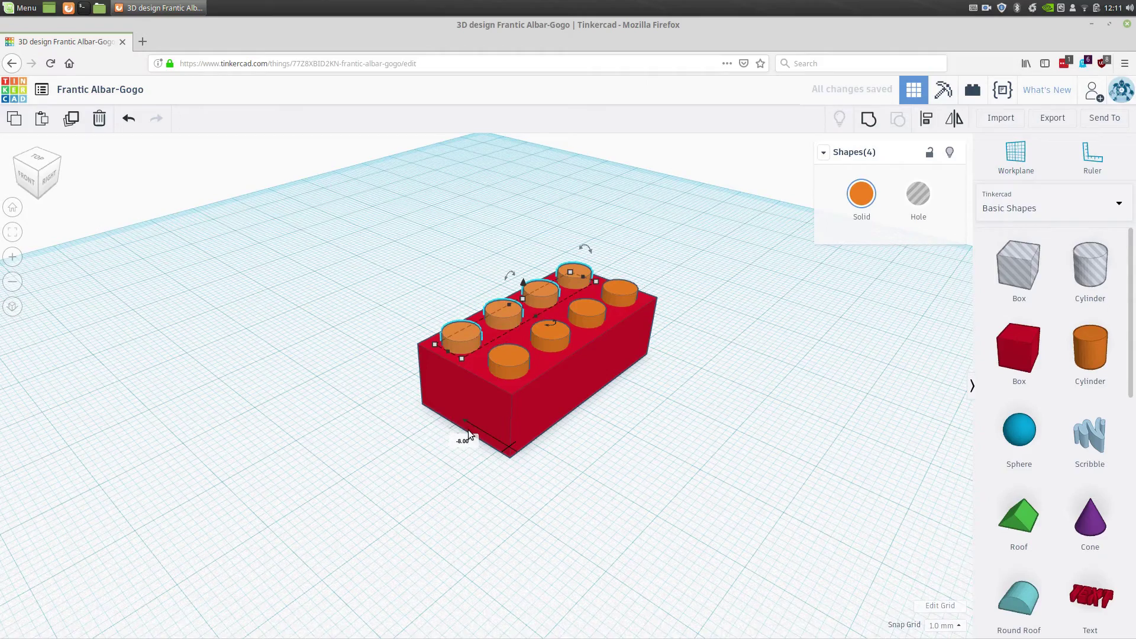
{"action": "left_click", "coordinate": [386, 403]}
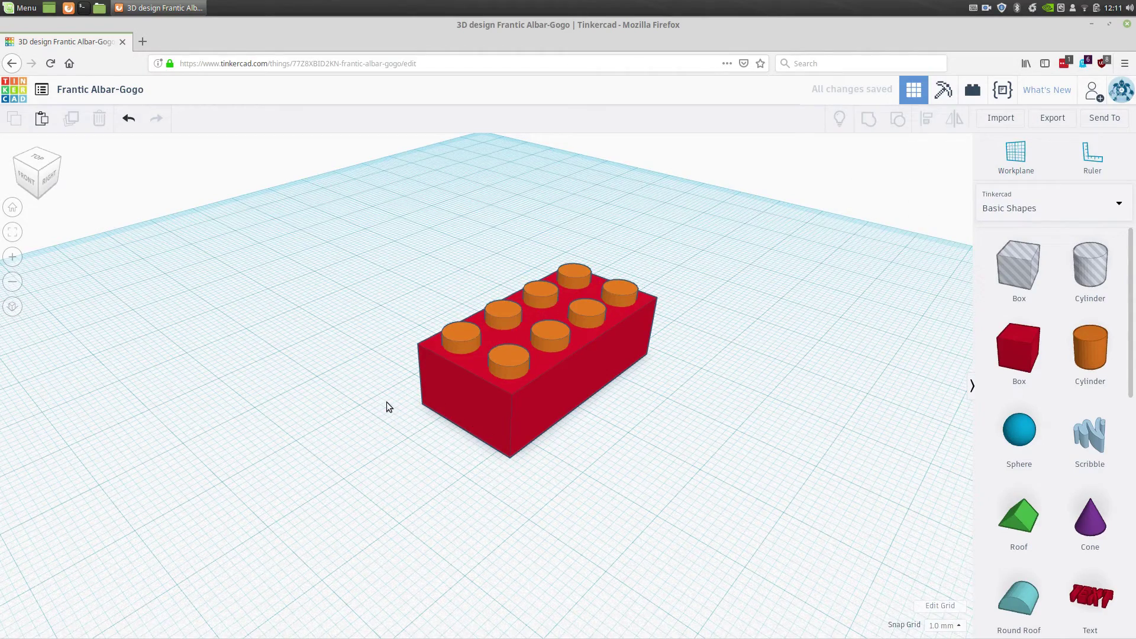
Add a box-shaped hole over the brick and set its length to 28.9 mm, width to 12.9 mm and height to 8.6 mm.
{"action": "right_click_drag", "start_coordinate": [494, 480], "coordinate": [512, 407]}
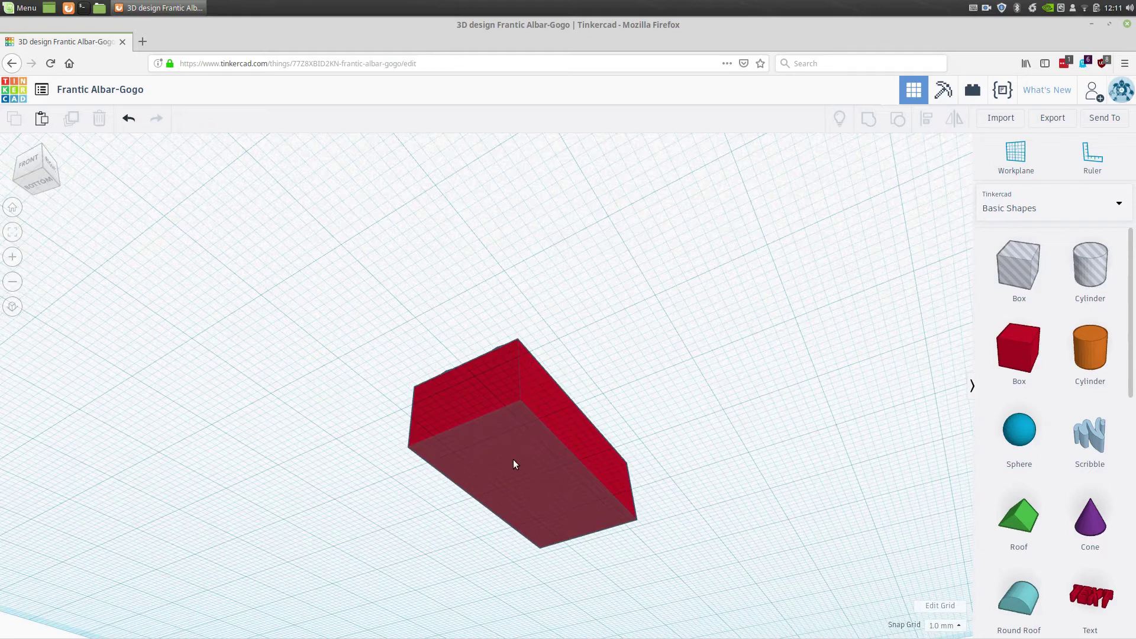
{"action": "key", "text": "ctrl+z"}
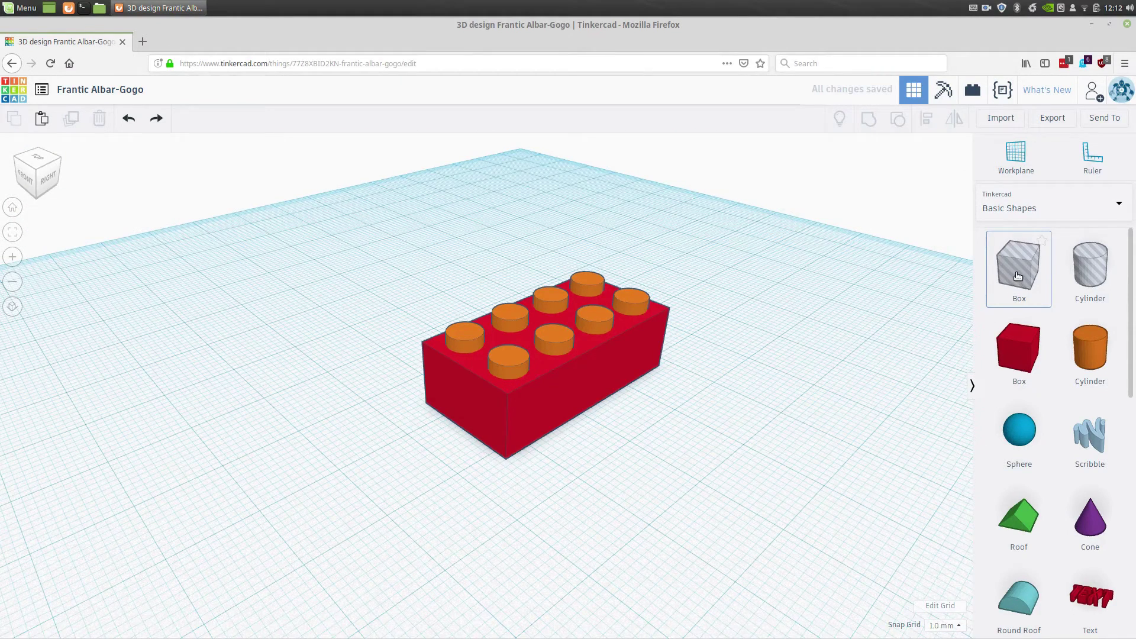
{"action": "left_click_drag", "start_coordinate": [1018, 276], "coordinate": [558, 378]}
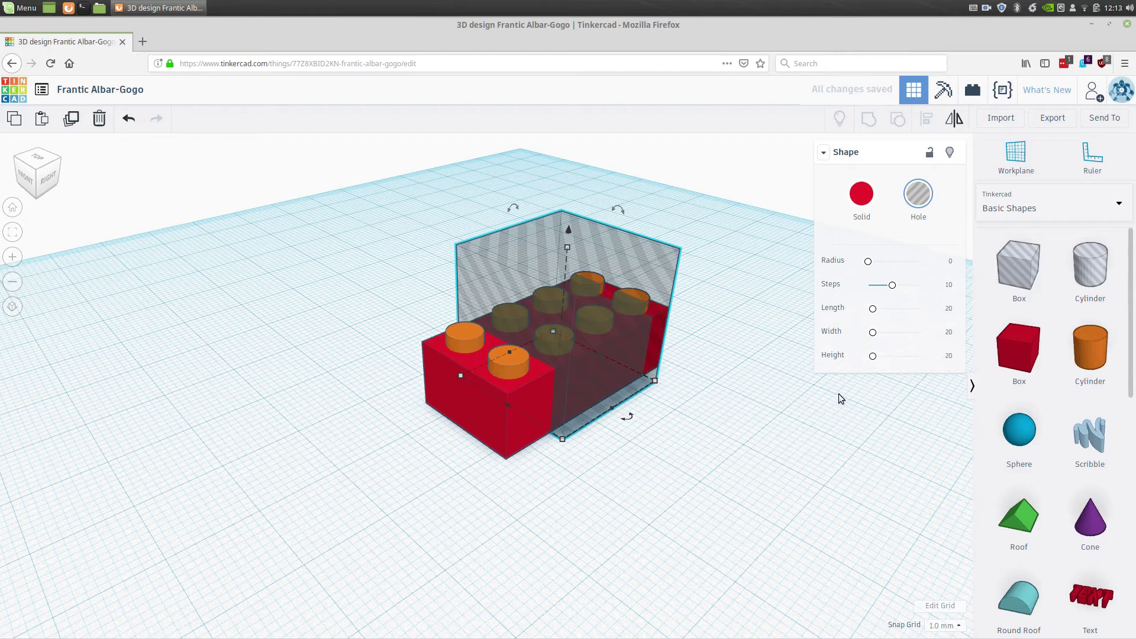
{"action": "left_click", "coordinate": [950, 315]}
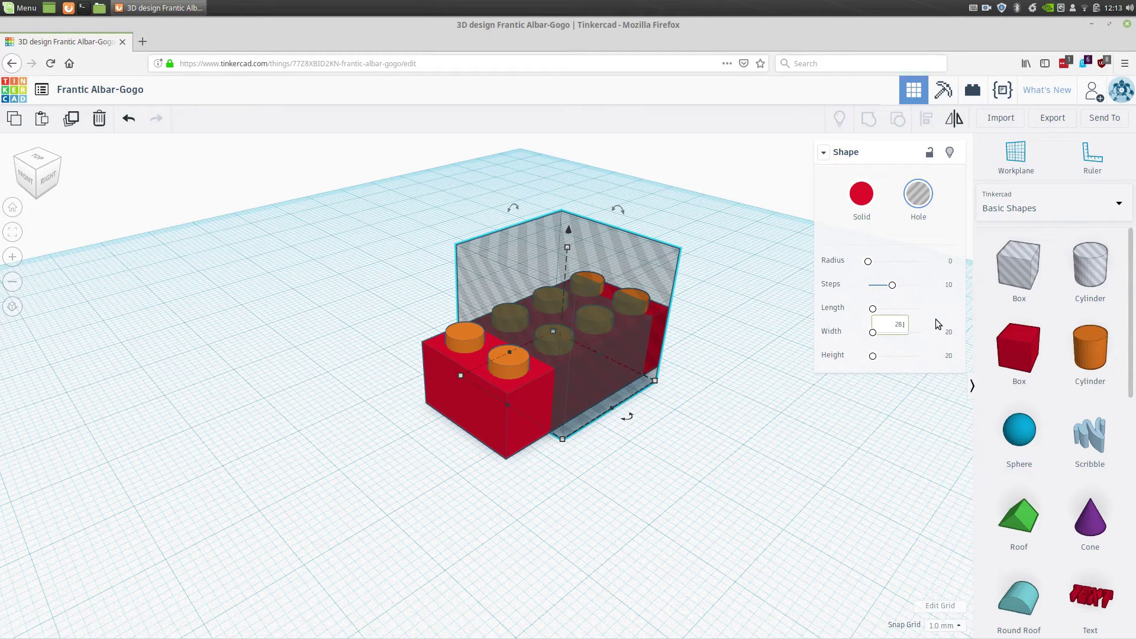
{"action": "type", "text": ".9"}
{"action": "key", "text": "Tab"}
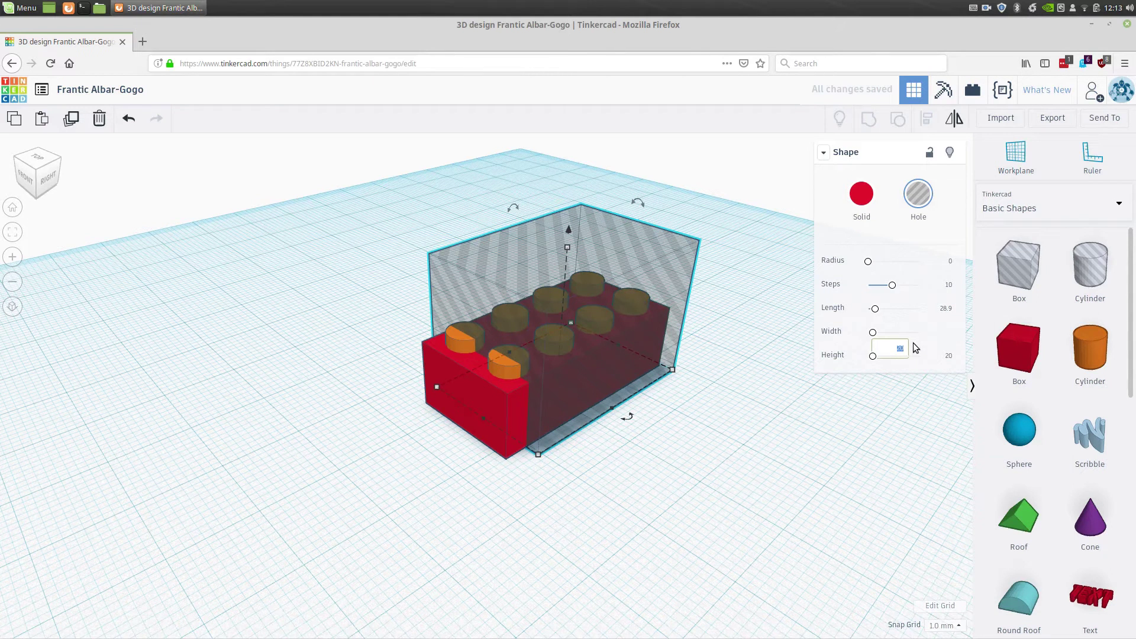
{"action": "type", "text": "12.9"}
{"action": "key", "text": "Return"}
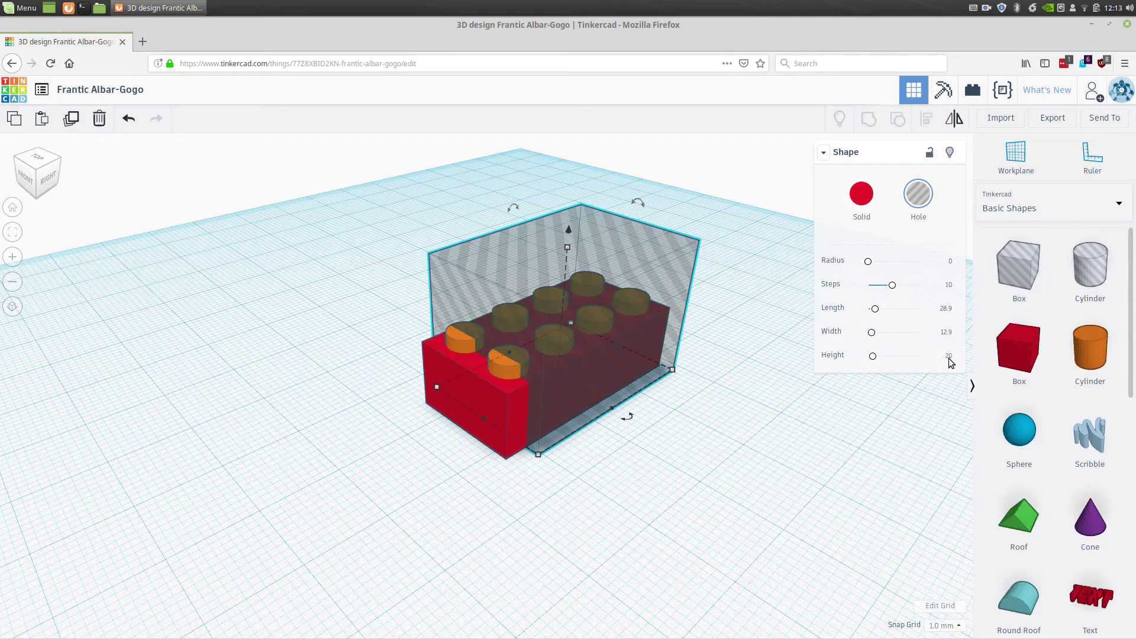
{"action": "left_click", "coordinate": [948, 357]}
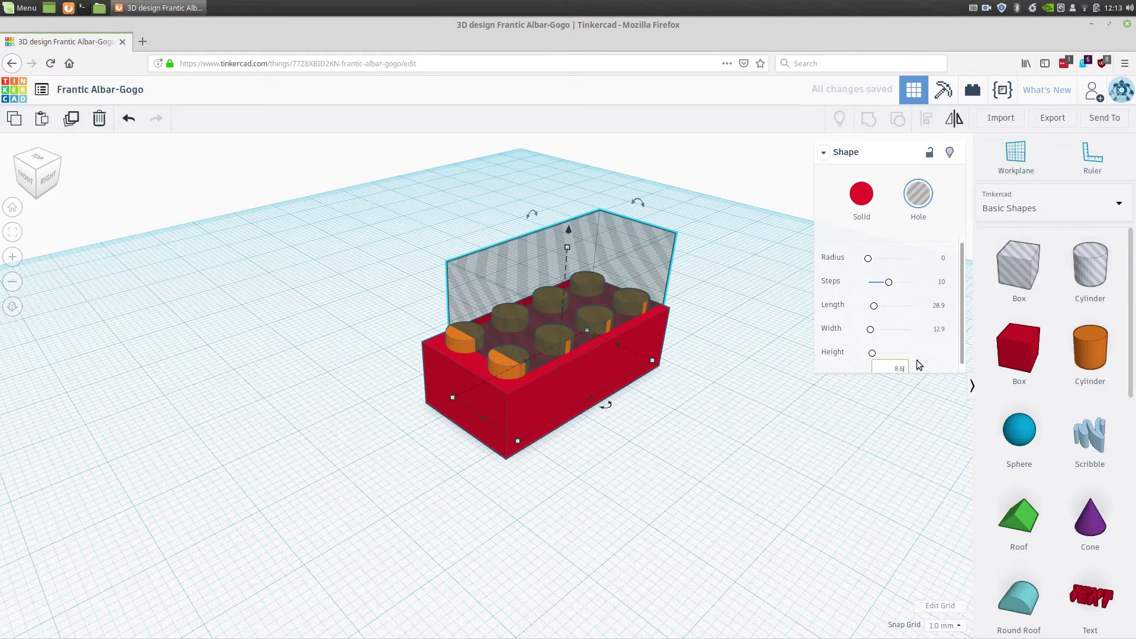
{"action": "type", "text": "8.6"}
{"action": "key", "text": "Return"}
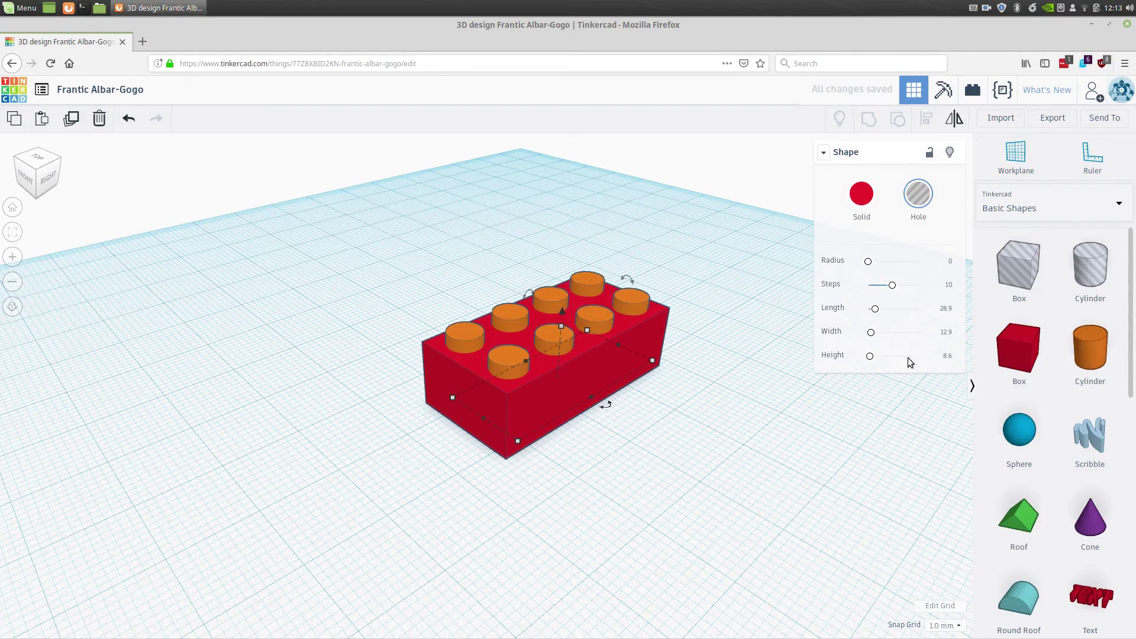
Align the hole box to the centre of the red box along both horizontal axes and inspect the brick's underside.
{"action": "right_click_drag", "start_coordinate": [647, 467], "coordinate": [670, 332]}
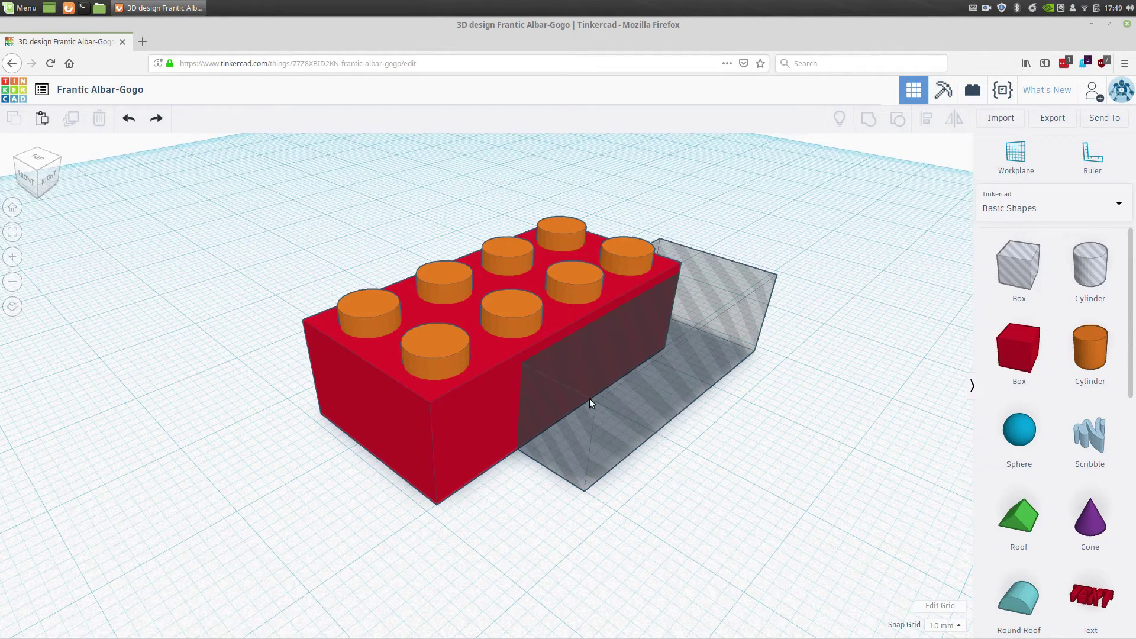
{"action": "left_click", "coordinate": [691, 362]}
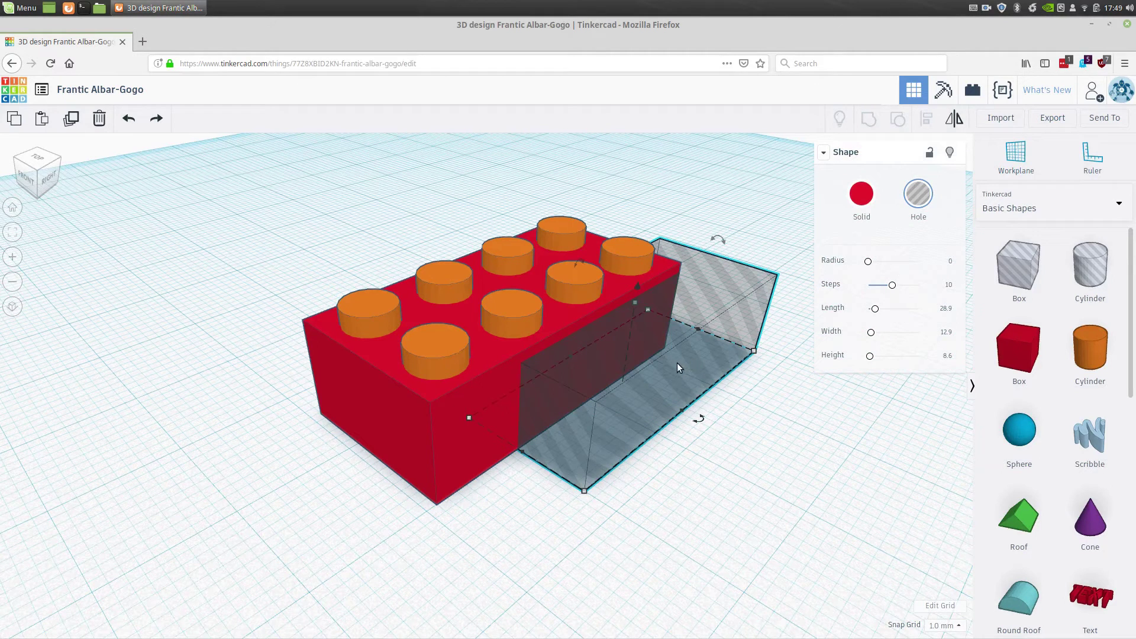
{"action": "left_click", "coordinate": [417, 432], "text": "shift"}
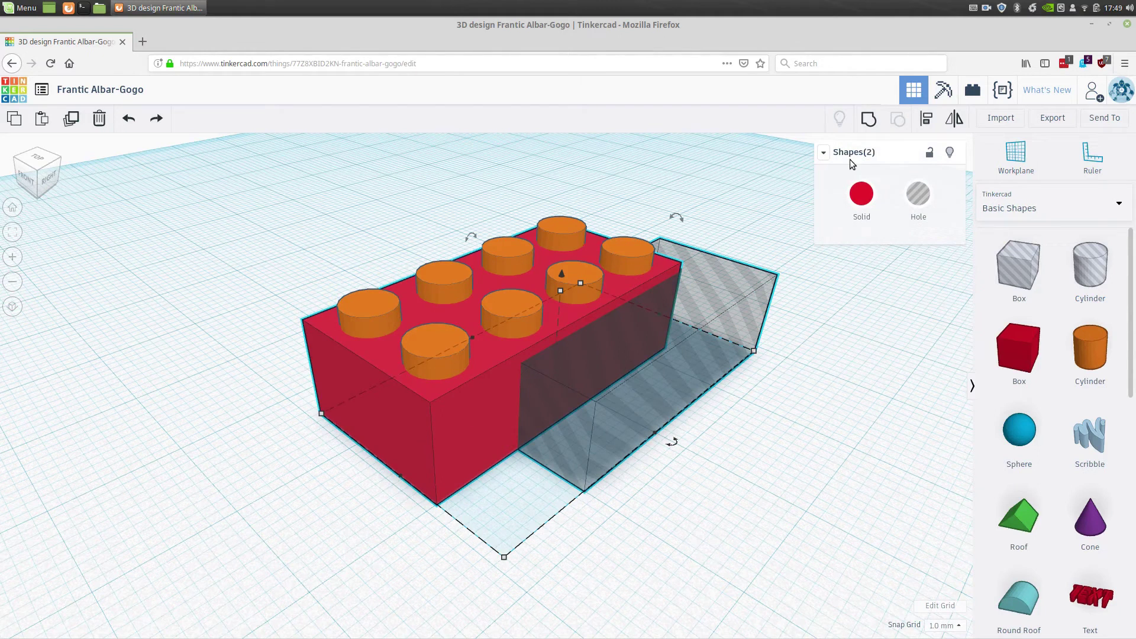
{"action": "left_click", "coordinate": [927, 120]}
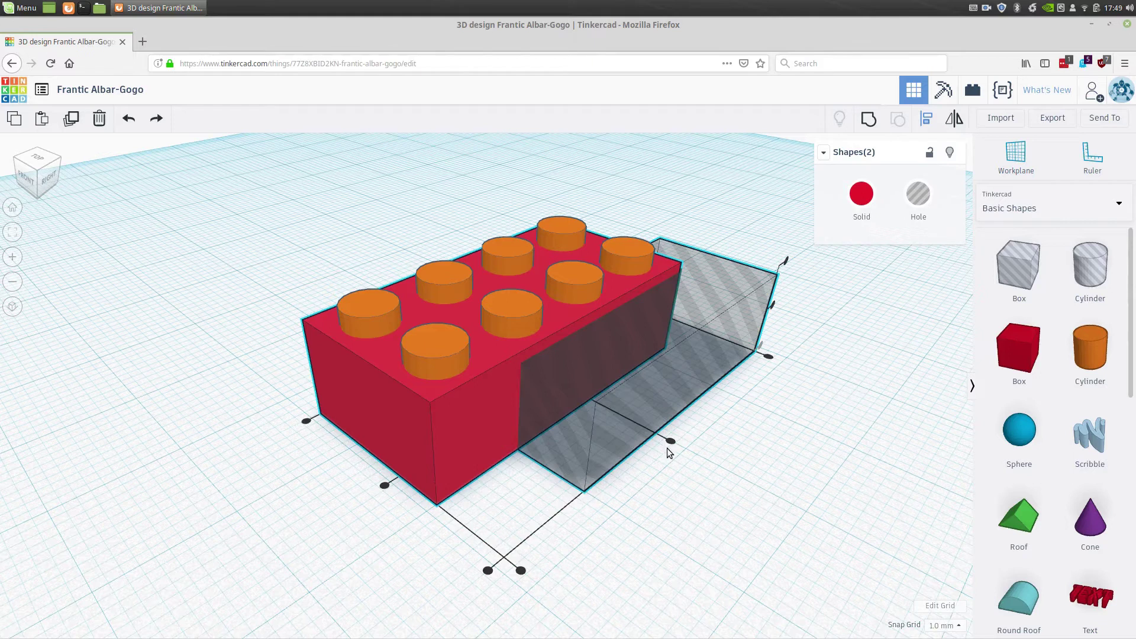
{"action": "left_click", "coordinate": [485, 570]}
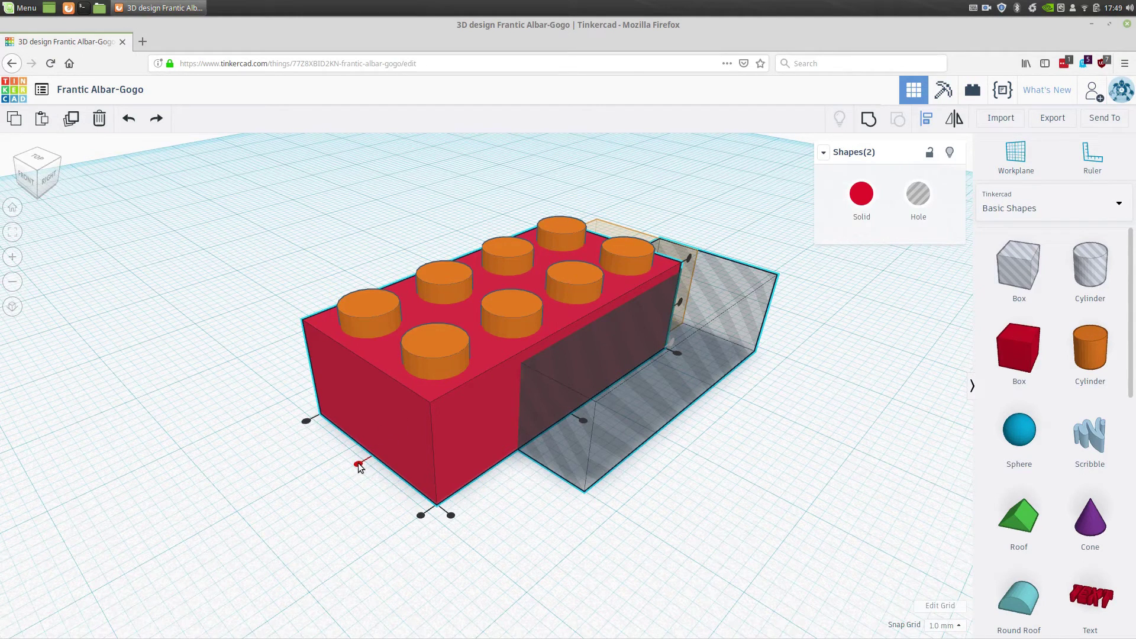
{"action": "left_click", "coordinate": [358, 465]}
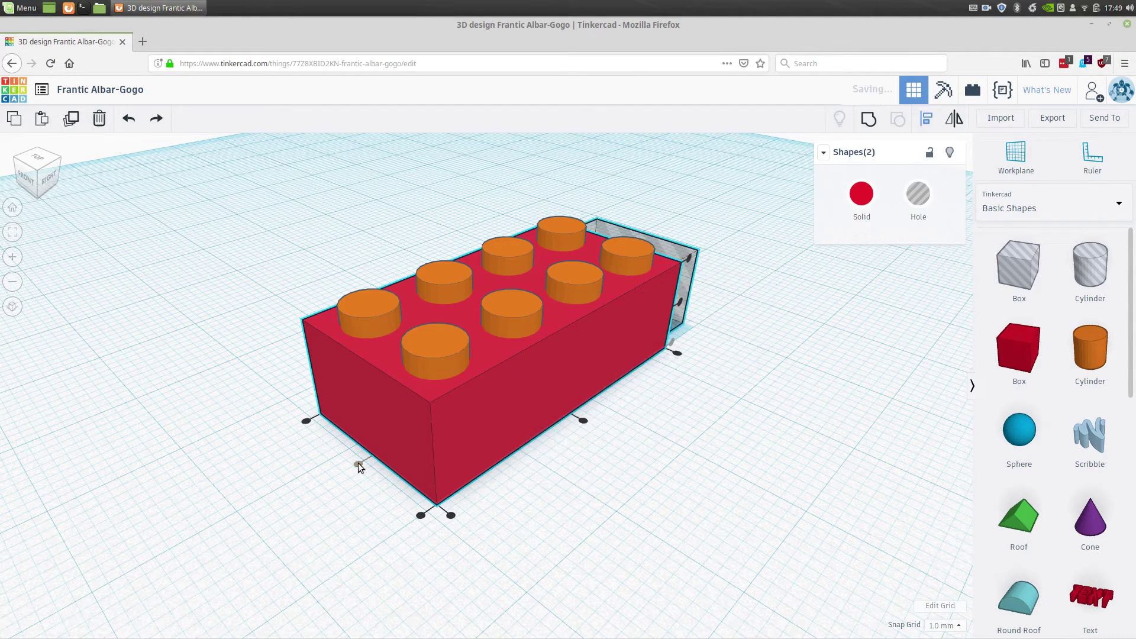
{"action": "left_click", "coordinate": [584, 420]}
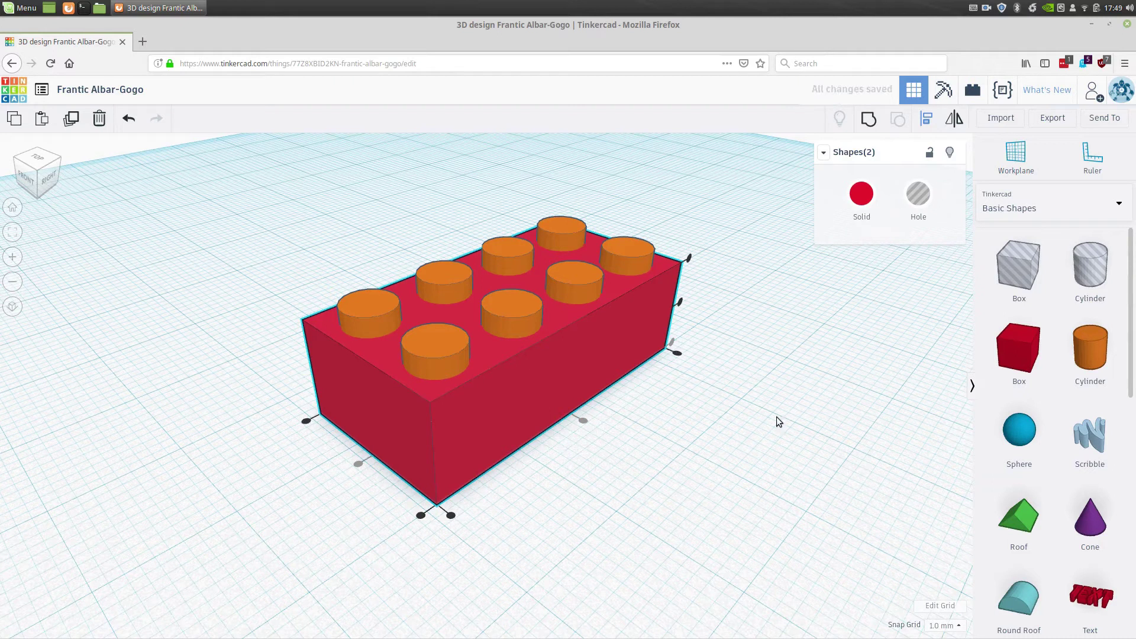
{"action": "left_click", "coordinate": [778, 399]}
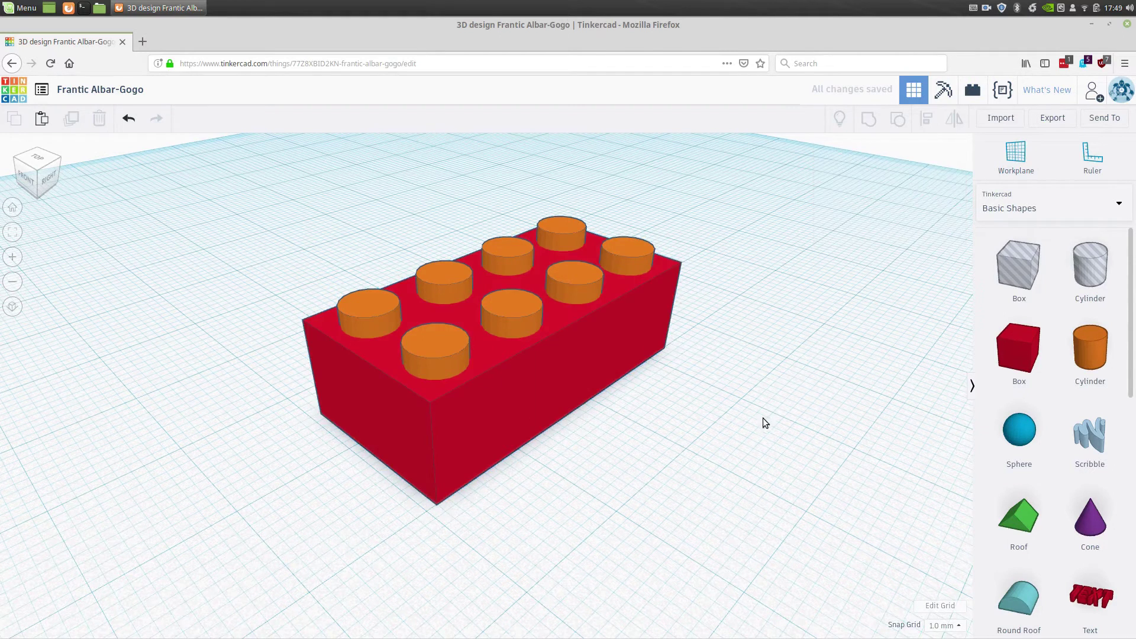
{"action": "right_click_drag", "start_coordinate": [759, 427], "coordinate": [729, 329]}
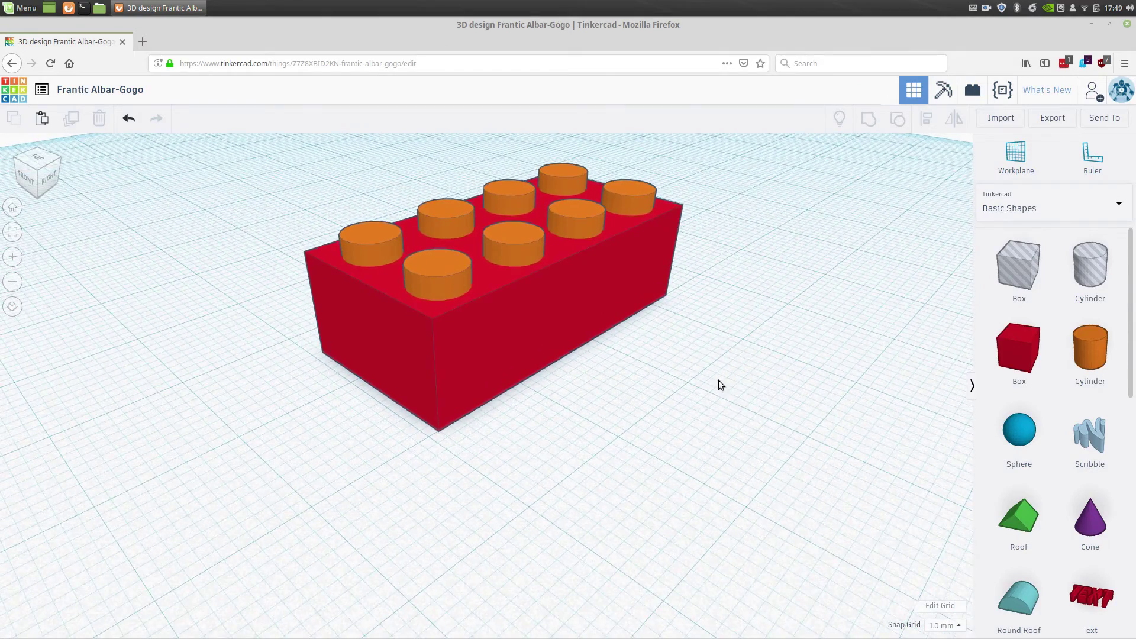
{"action": "right_click_drag", "start_coordinate": [719, 379], "coordinate": [474, 273]}
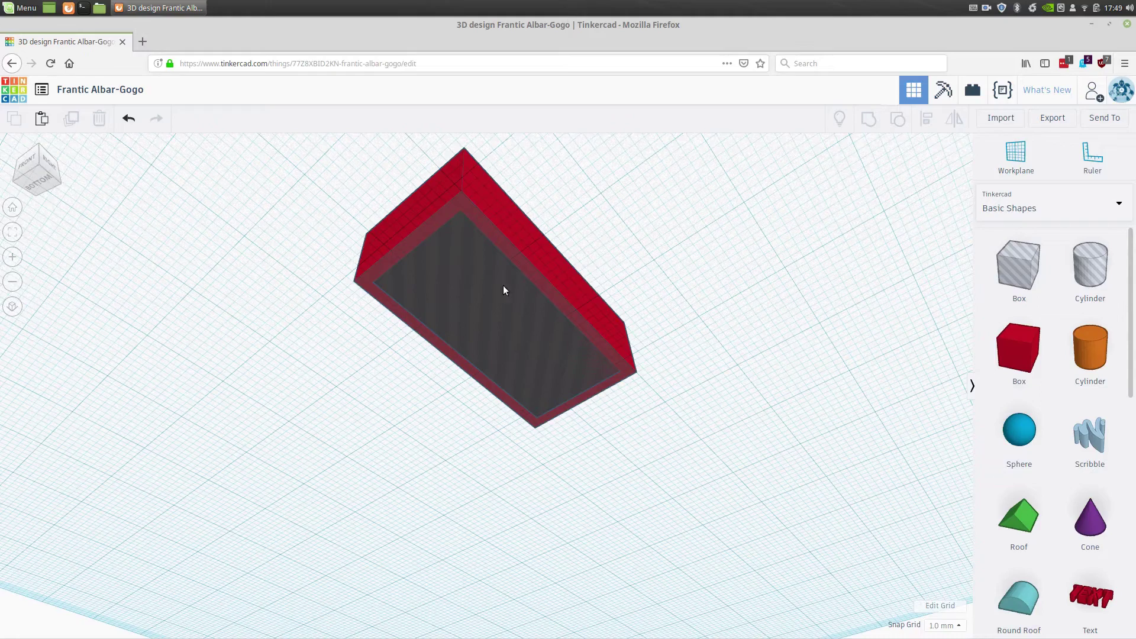
{"action": "right_click_drag", "start_coordinate": [637, 292], "coordinate": [646, 426]}
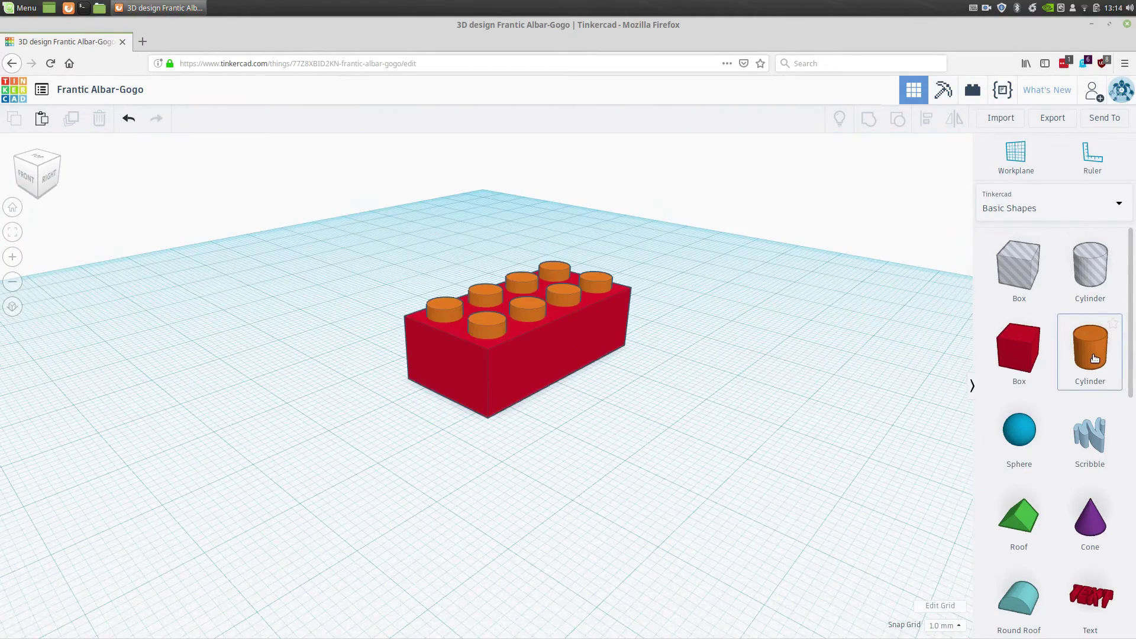
Add a solid cylinder in front of the brick and set both of its base dimensions to 6.5 mm.
{"action": "left_click_drag", "start_coordinate": [1095, 359], "coordinate": [501, 503]}
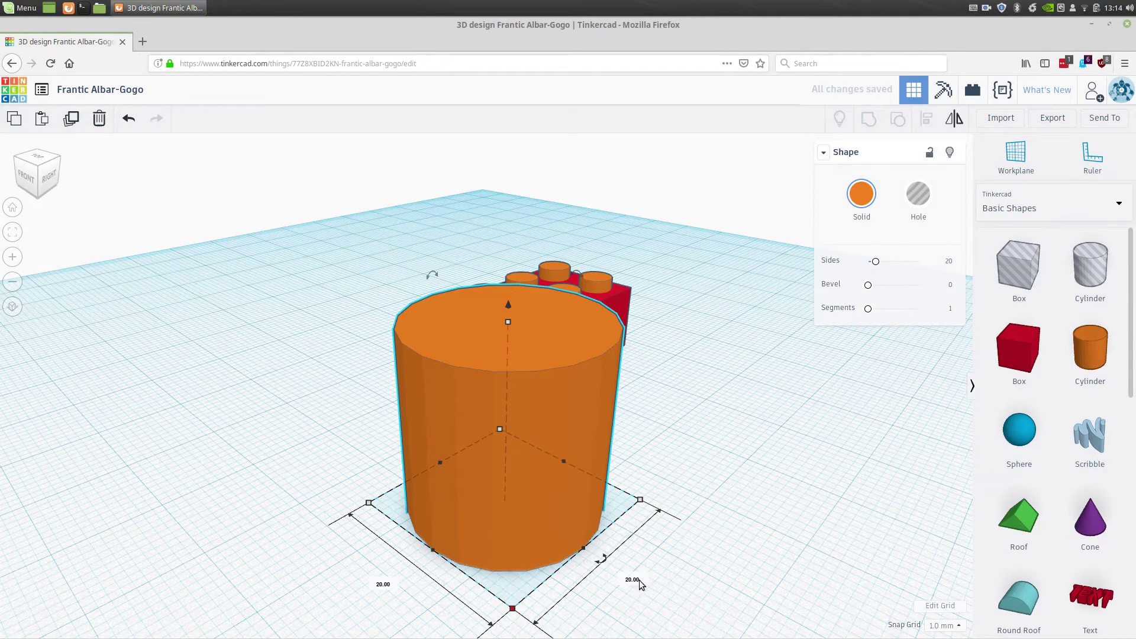
{"action": "left_click", "coordinate": [635, 577]}
{"action": "type", "text": "6.5"}
{"action": "key", "text": "Return"}
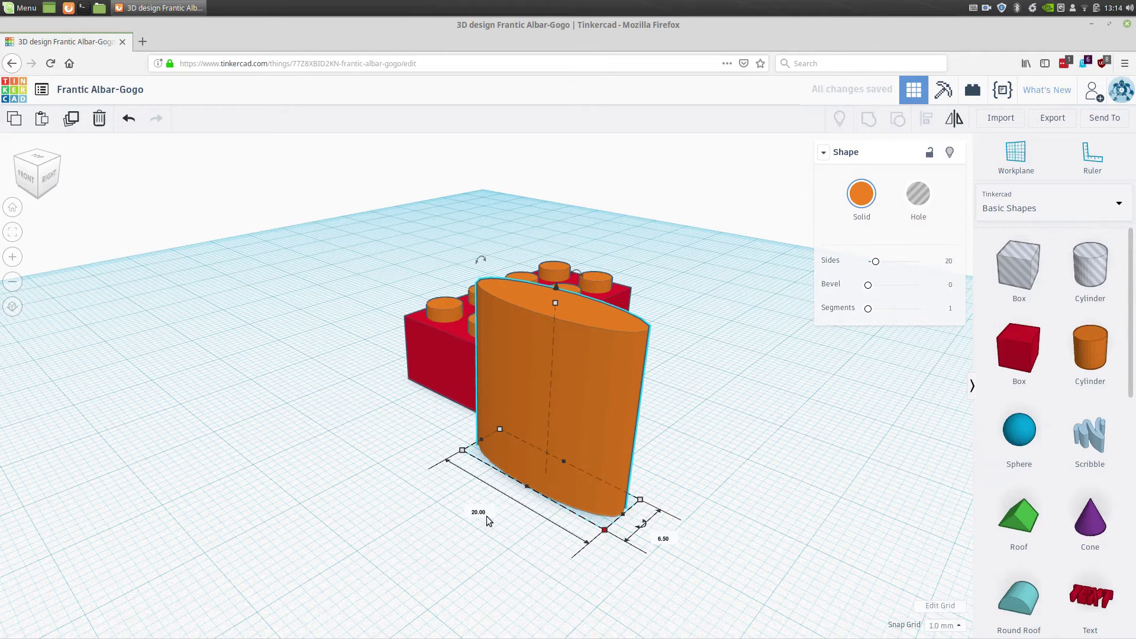
{"action": "type", "text": "6.5"}
{"action": "key", "text": "Return"}
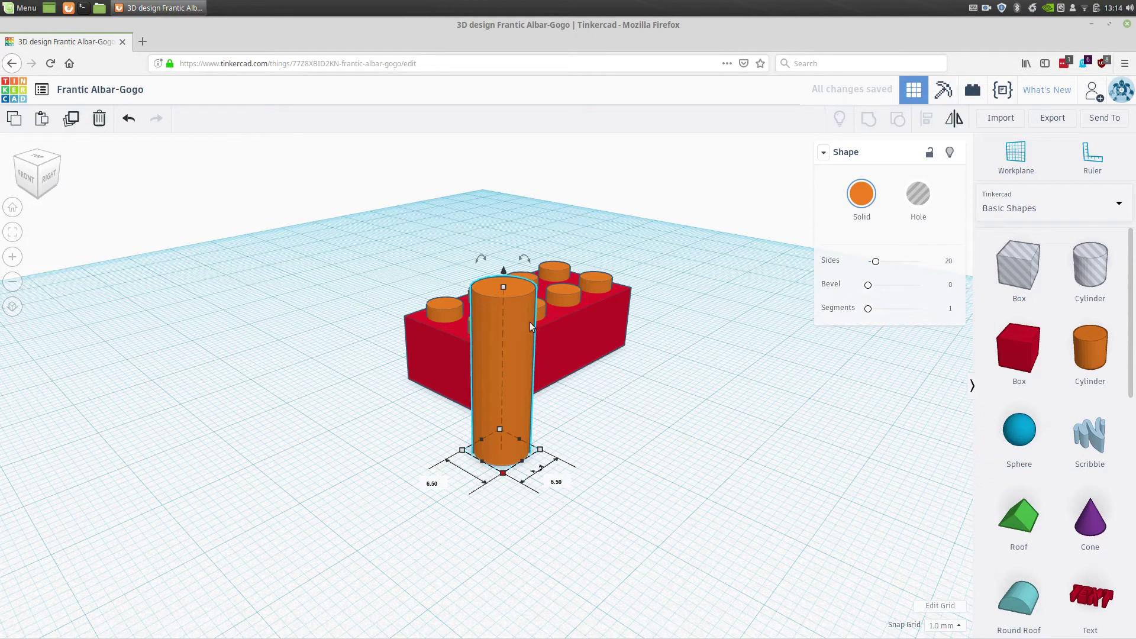
Set the height of the new cylinder in front of the brick to 8.6 mm.
{"action": "left_click", "coordinate": [503, 288]}
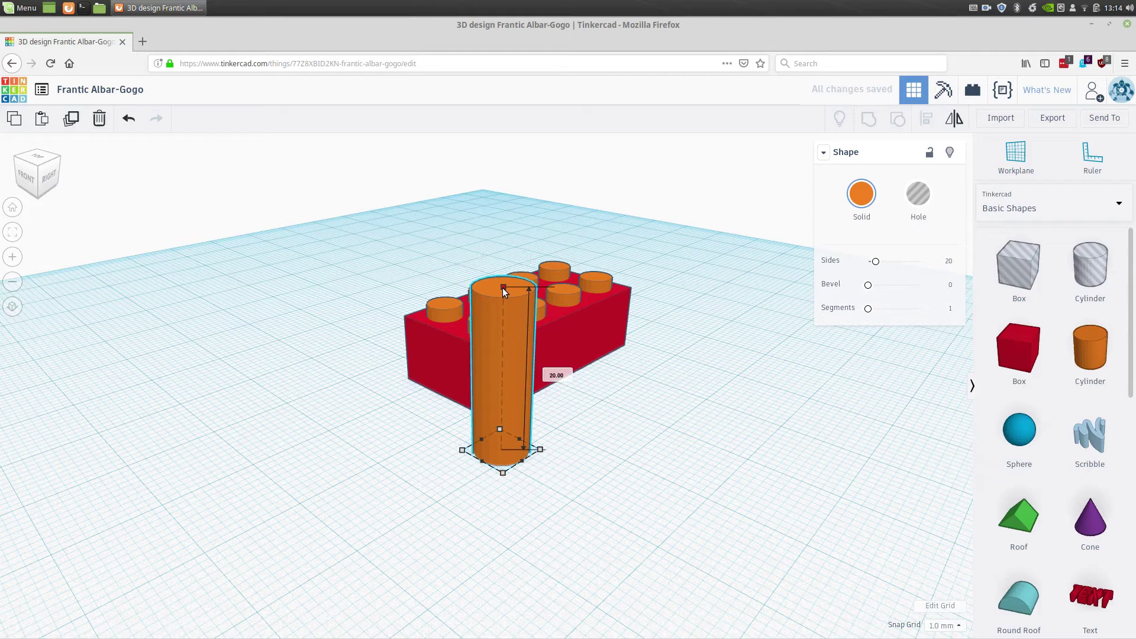
{"action": "left_click", "coordinate": [556, 375]}
{"action": "type", "text": "8"}
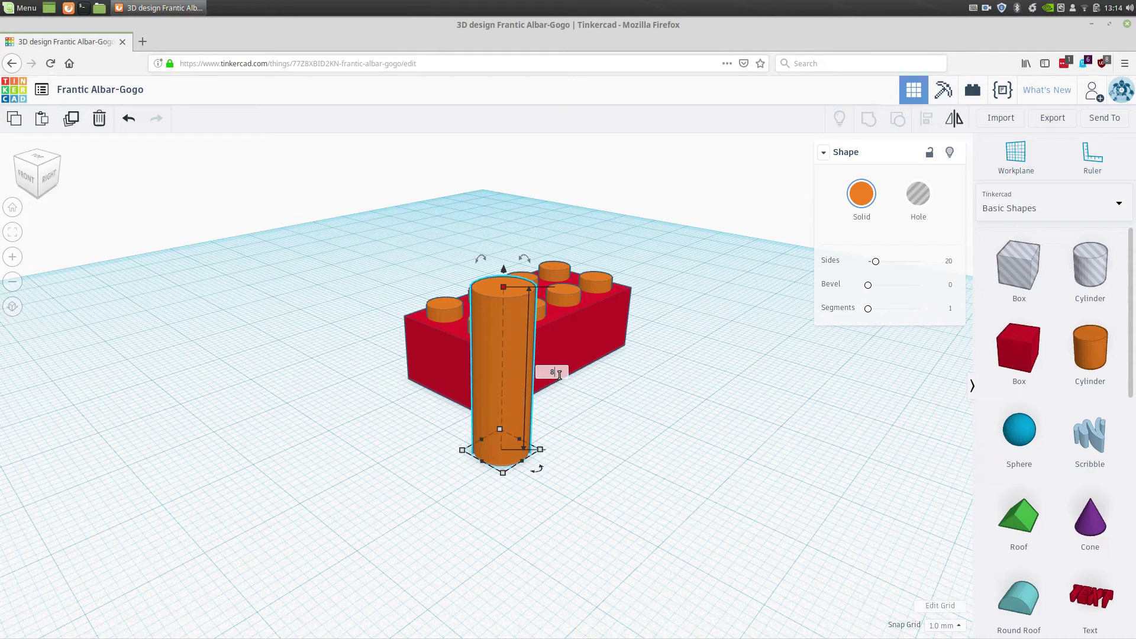
{"action": "type", "text": ".6"}
{"action": "key", "text": "Return"}
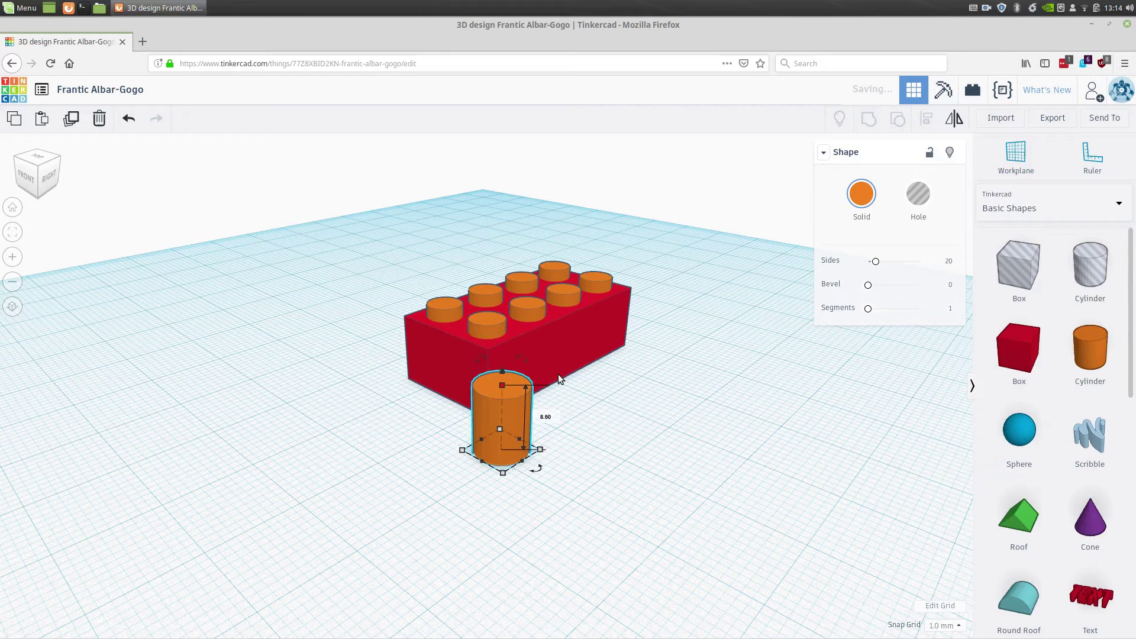
{"action": "left_click", "coordinate": [633, 428]}
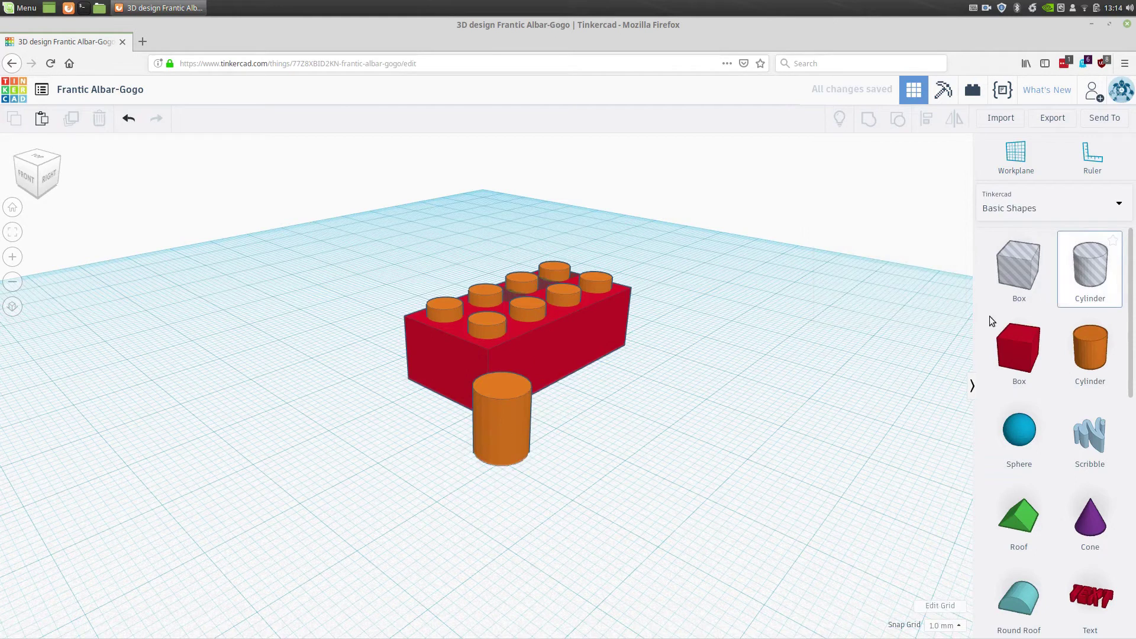
Add a cylinder-shaped hole beside the orange cylinder and set both of its base dimensions to 4.8 mm.
{"action": "left_click_drag", "start_coordinate": [991, 321], "coordinate": [609, 482]}
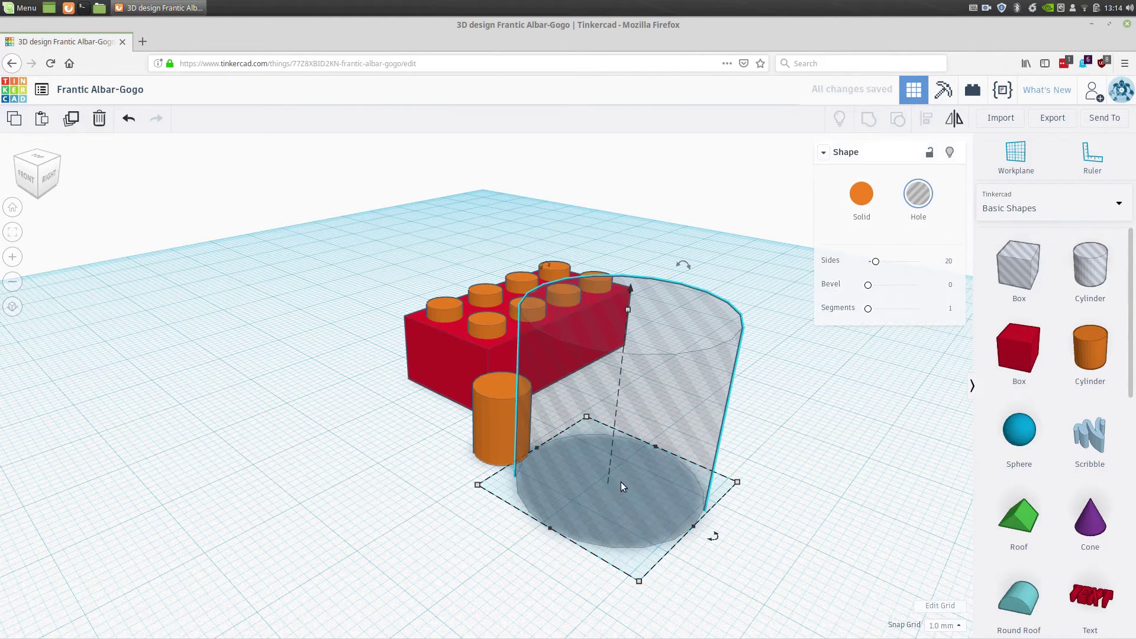
{"action": "left_click", "coordinate": [638, 577]}
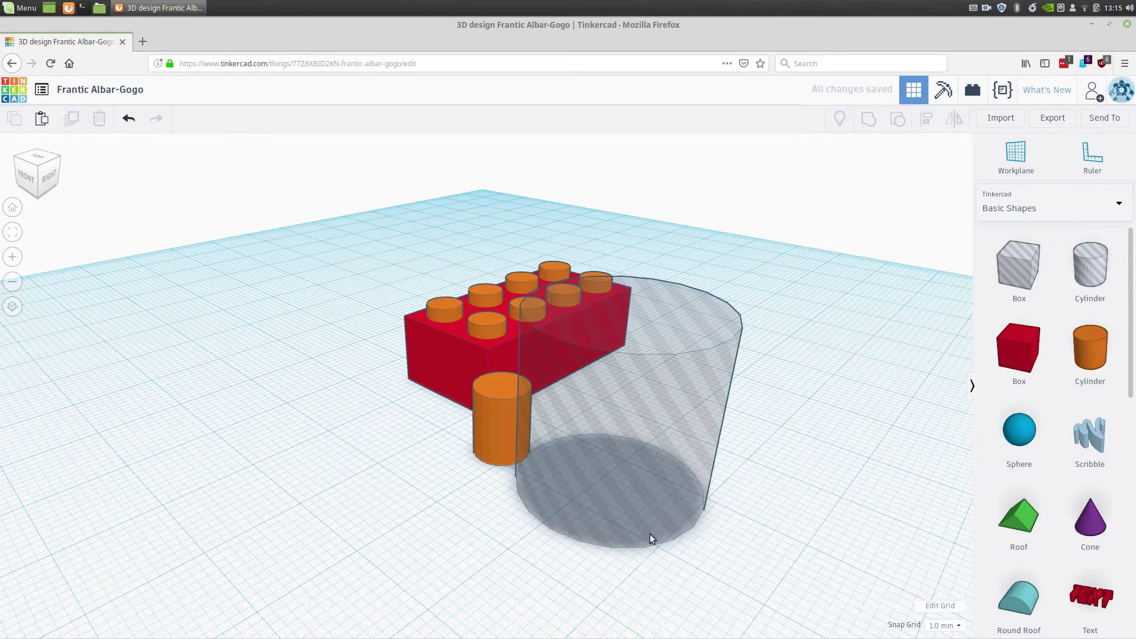
{"action": "left_click", "coordinate": [650, 537]}
{"action": "left_click", "coordinate": [642, 581]}
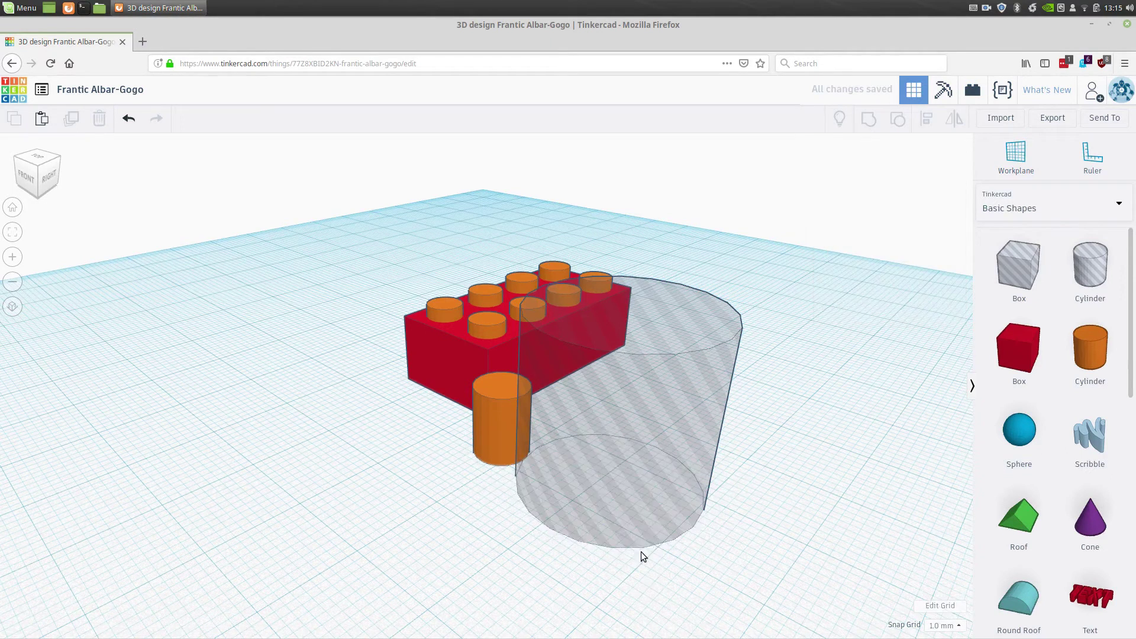
{"action": "left_click", "coordinate": [641, 551]}
{"action": "left_click", "coordinate": [638, 583]}
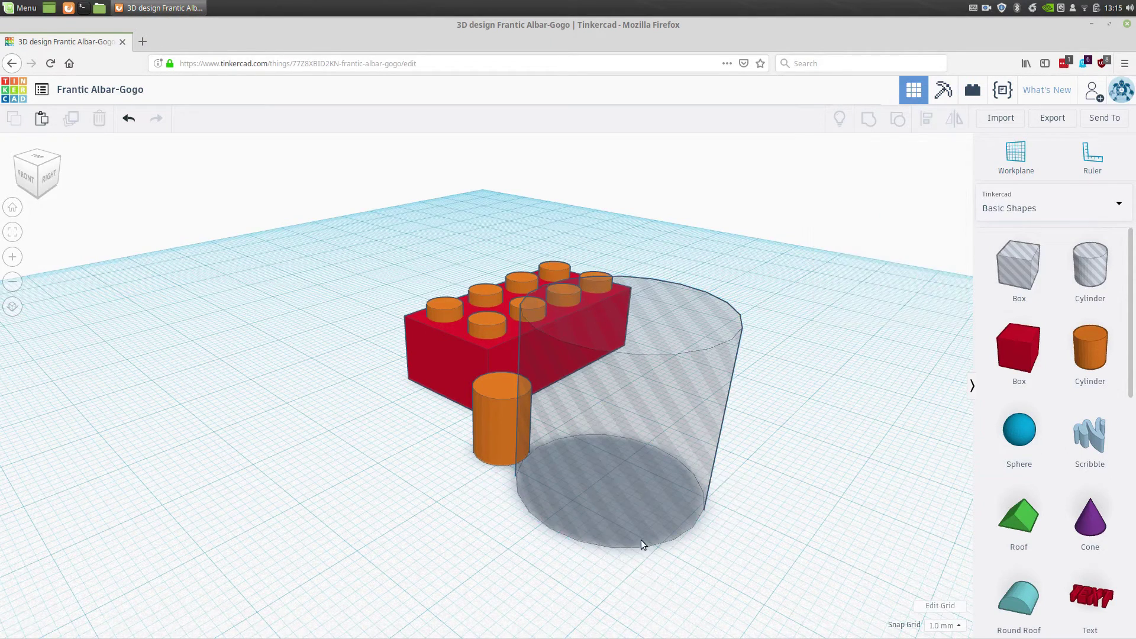
{"action": "left_click", "coordinate": [641, 542]}
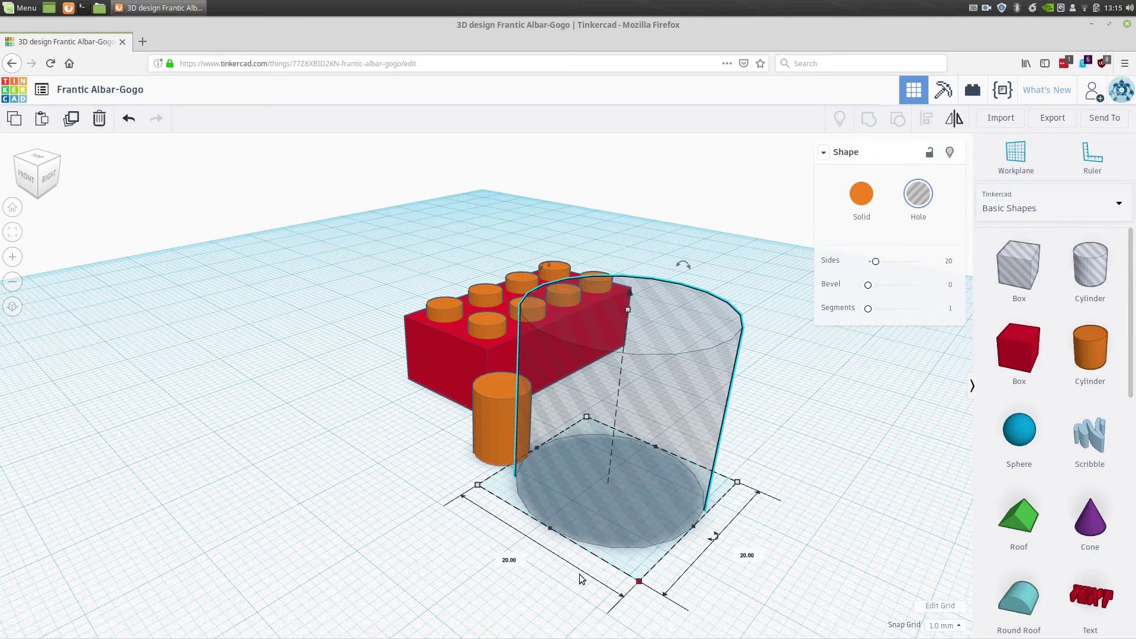
{"action": "left_click", "coordinate": [511, 560]}
{"action": "left_click", "coordinate": [745, 552]}
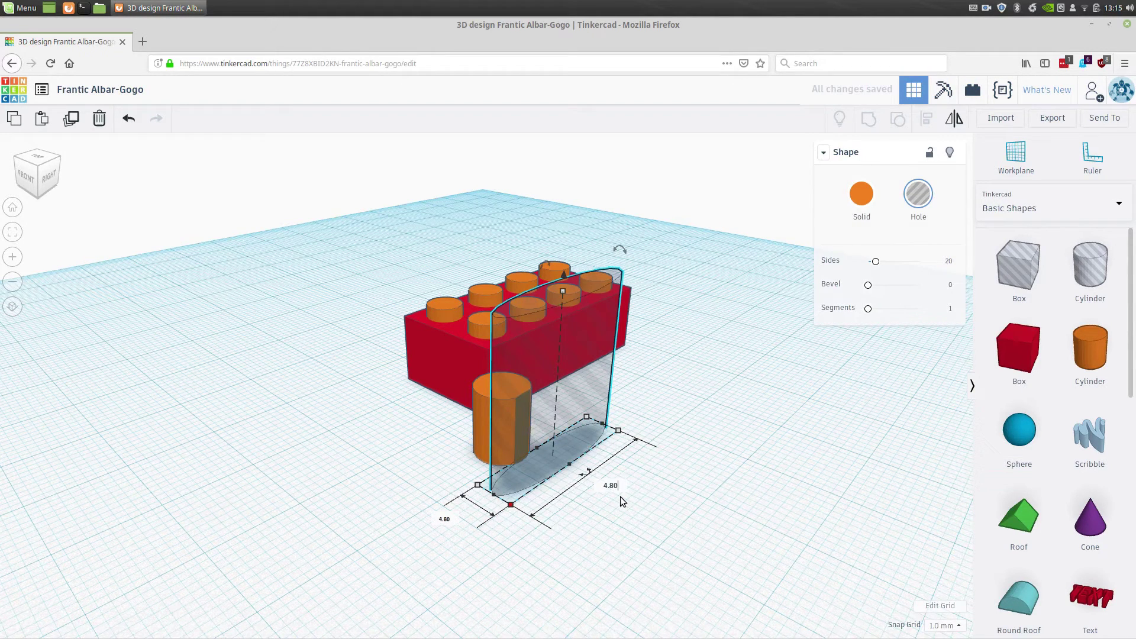
{"action": "key", "text": "Return"}
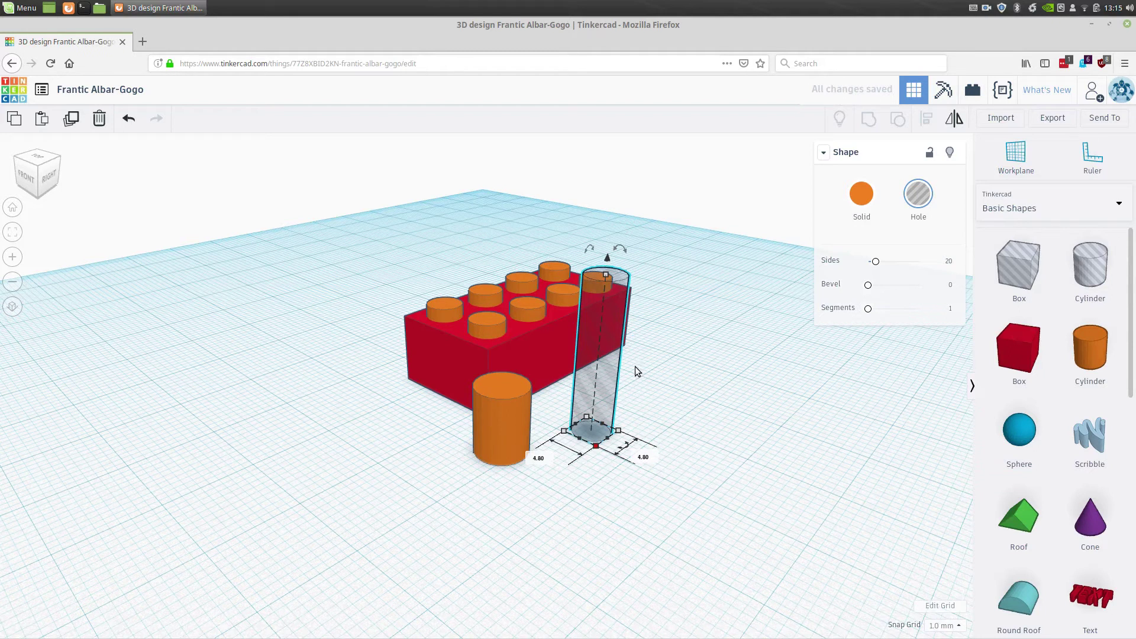
Set the height of the cylinder-shaped hole to 8.6 mm.
{"action": "left_click", "coordinate": [605, 276]}
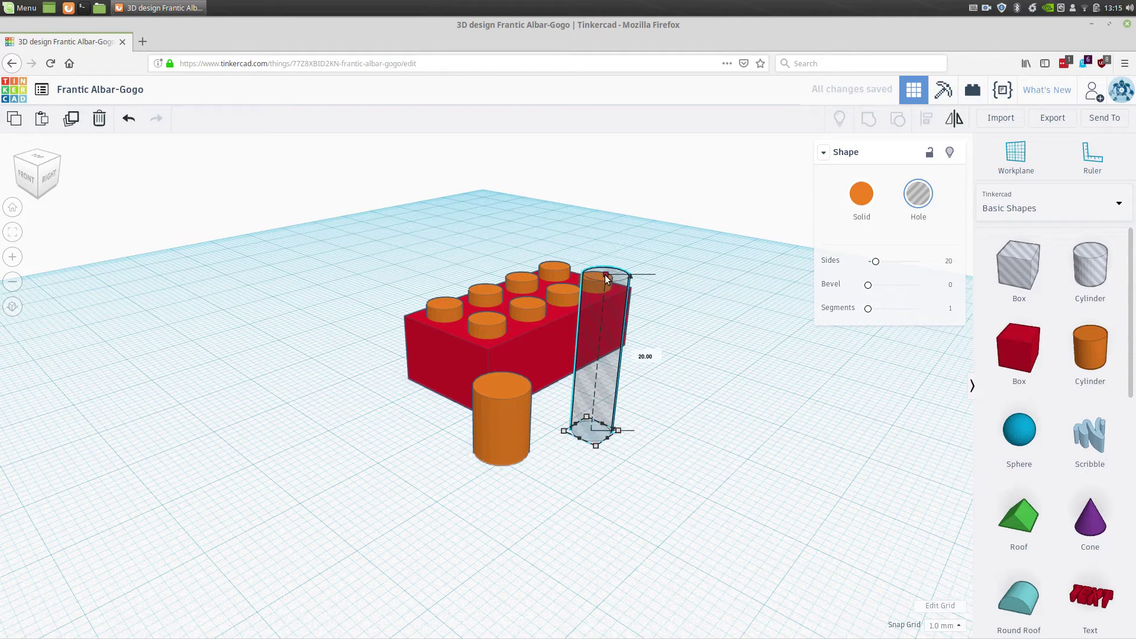
{"action": "left_click", "coordinate": [651, 359]}
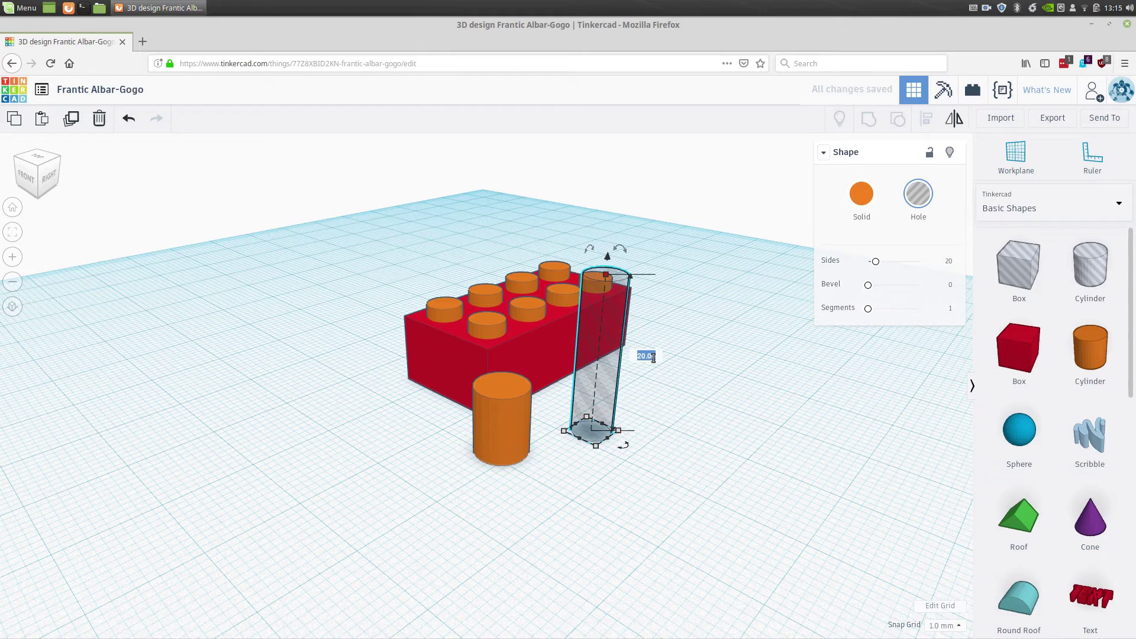
{"action": "type", "text": "8.6"}
{"action": "key", "text": "Return"}
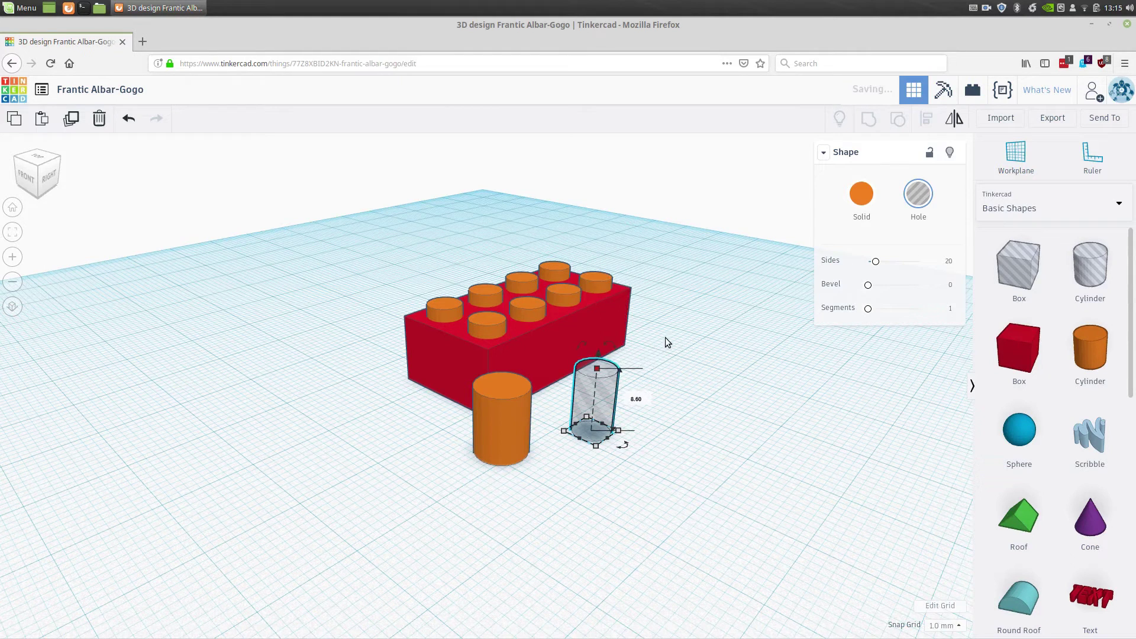
{"action": "left_click", "coordinate": [669, 436]}
Align the cylinder-shaped hole and the solid cylinder in front of the brick to a common centre along both horizontal axes.
{"action": "left_click", "coordinate": [602, 425]}
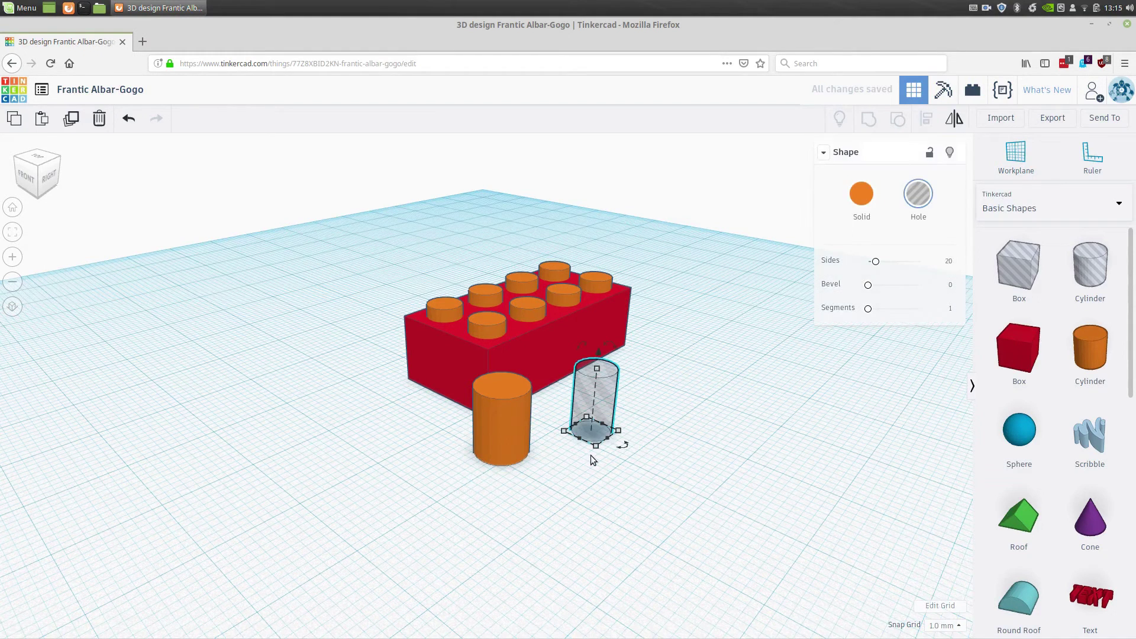
{"action": "left_click", "coordinate": [512, 434], "text": "shift"}
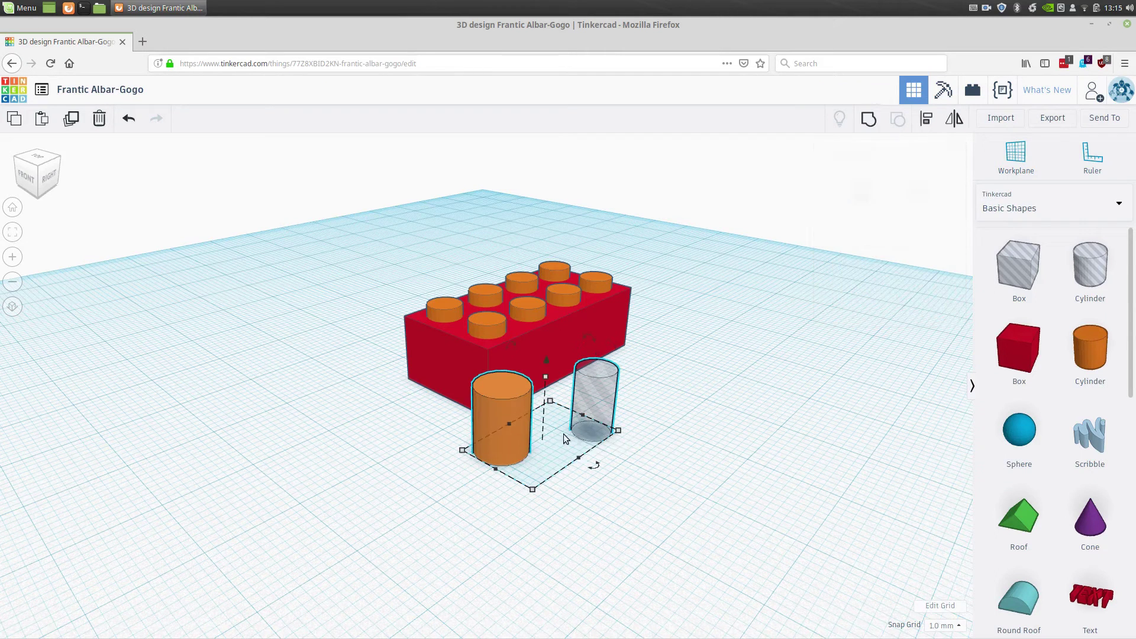
{"action": "left_click", "coordinate": [927, 118]}
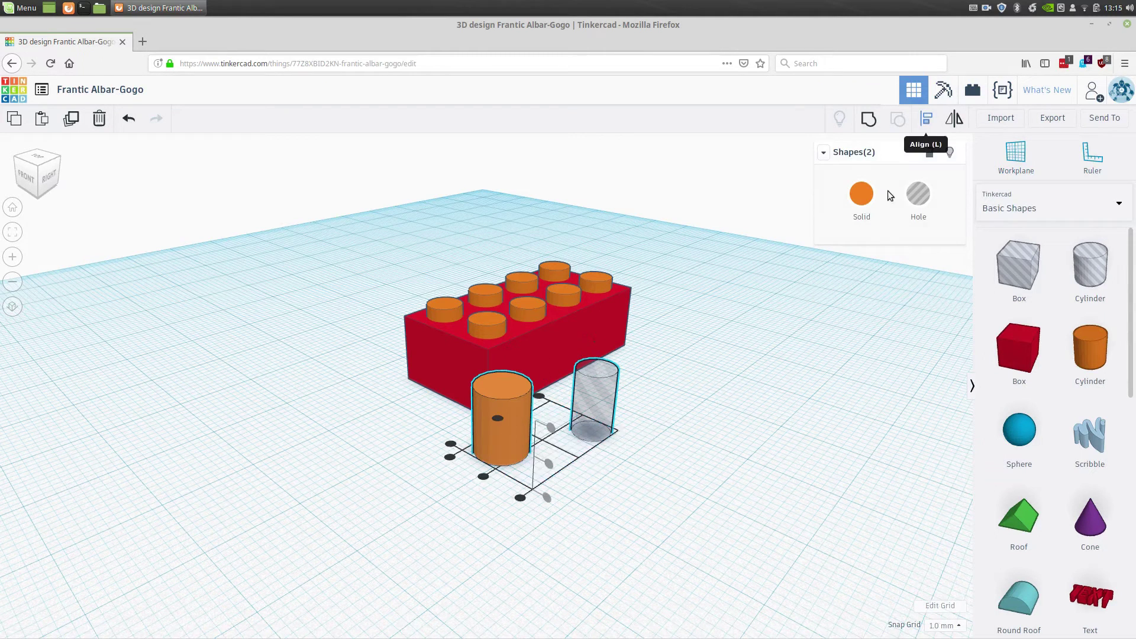
{"action": "left_click", "coordinate": [483, 477]}
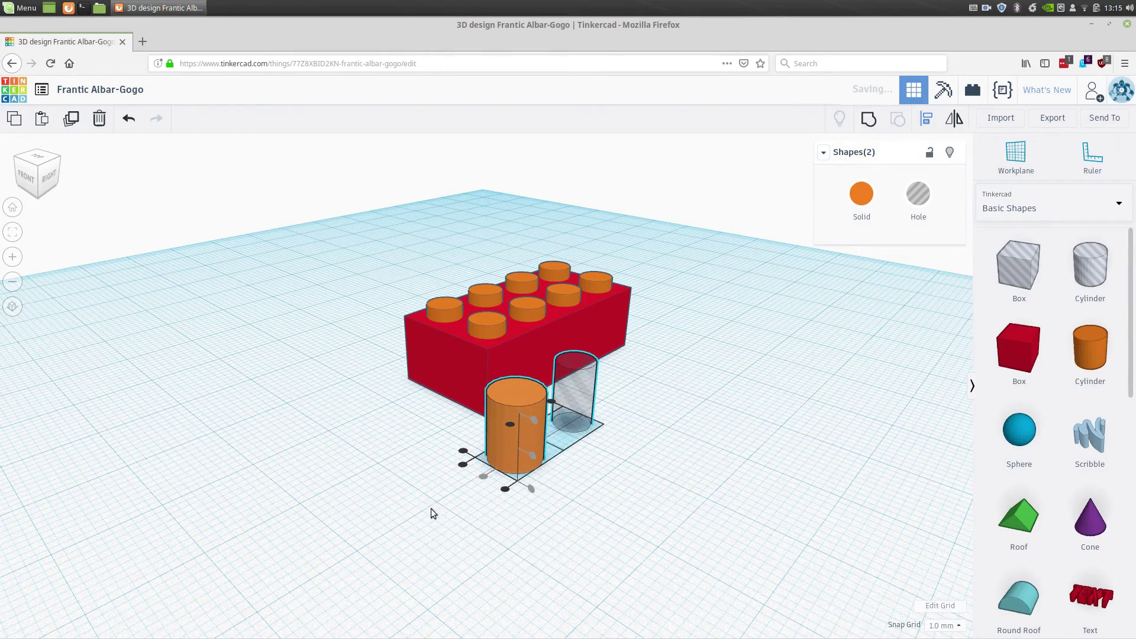
{"action": "right_click_drag", "start_coordinate": [431, 510], "coordinate": [545, 453]}
{"action": "left_click", "coordinate": [544, 409]}
{"action": "right_click_drag", "start_coordinate": [581, 487], "coordinate": [607, 355]}
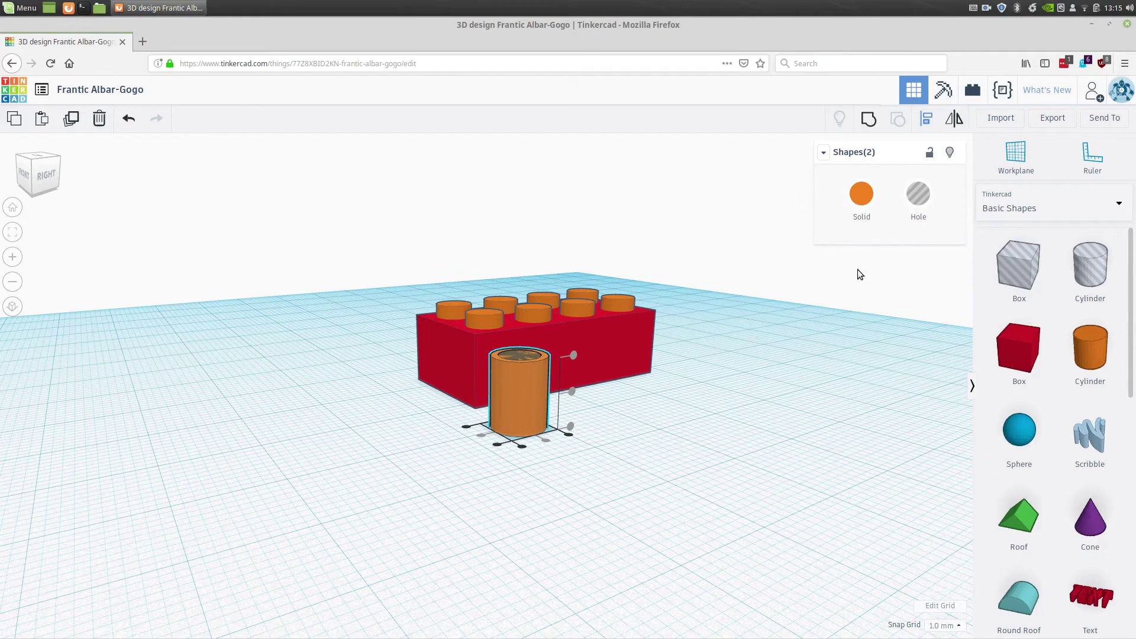
{"action": "right_click_drag", "start_coordinate": [754, 369], "coordinate": [863, 304]}
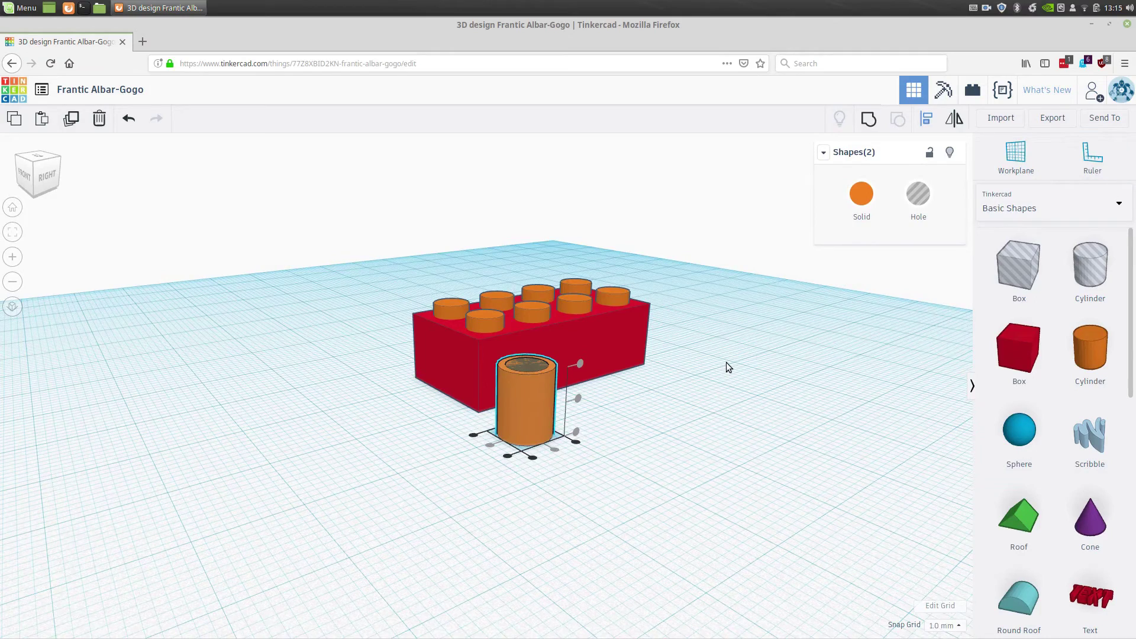
{"action": "key", "text": "ctrl+z"}
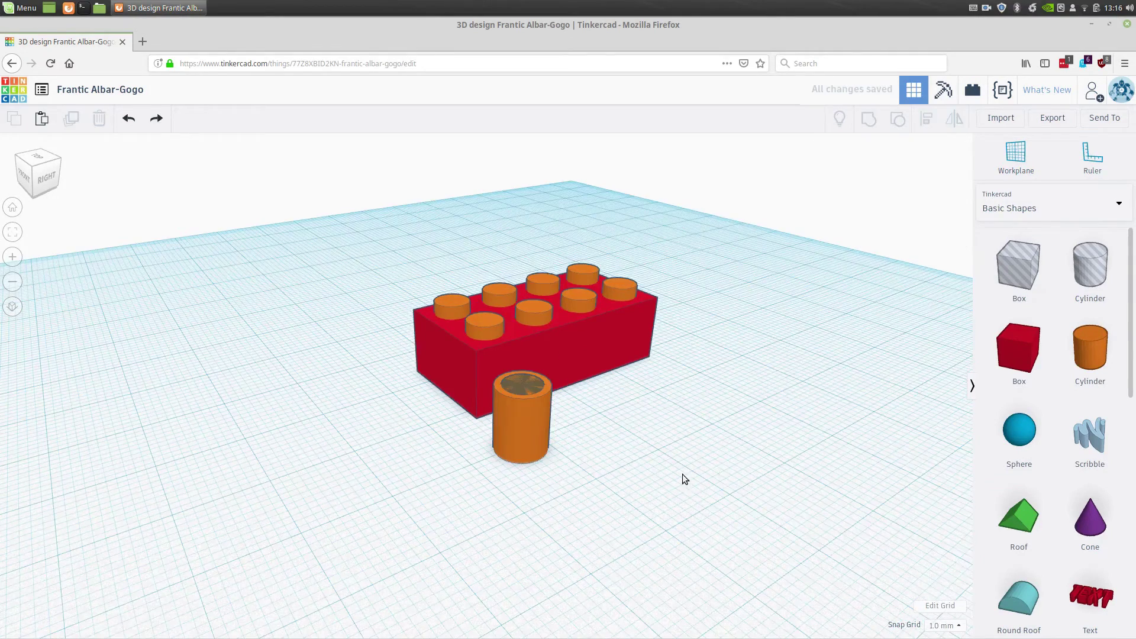
Group the solid cylinder with the cylinder-shaped hole inside it to form a hollow tube.
{"action": "right_click_drag", "start_coordinate": [683, 474], "coordinate": [646, 489]}
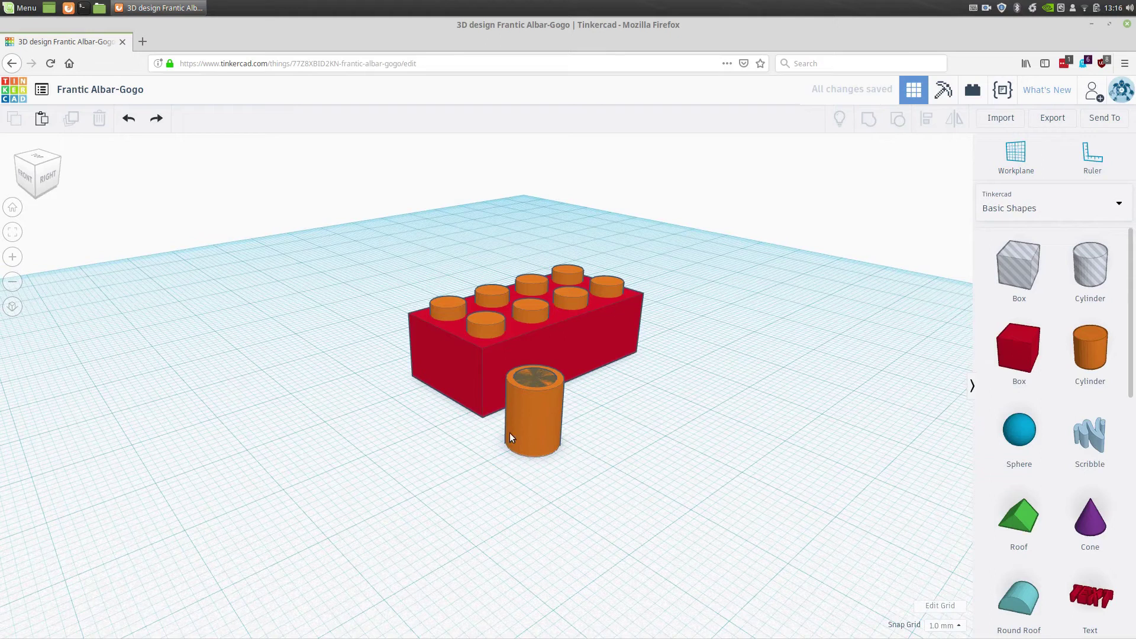
{"action": "left_click", "coordinate": [540, 418]}
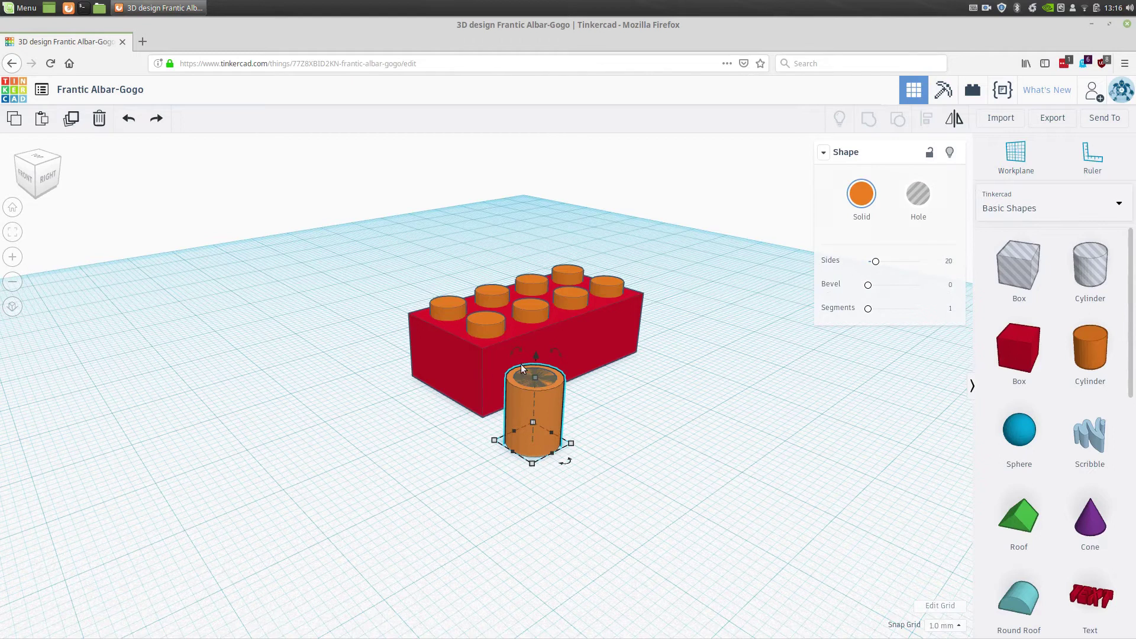
{"action": "left_click", "coordinate": [530, 377], "text": "shift"}
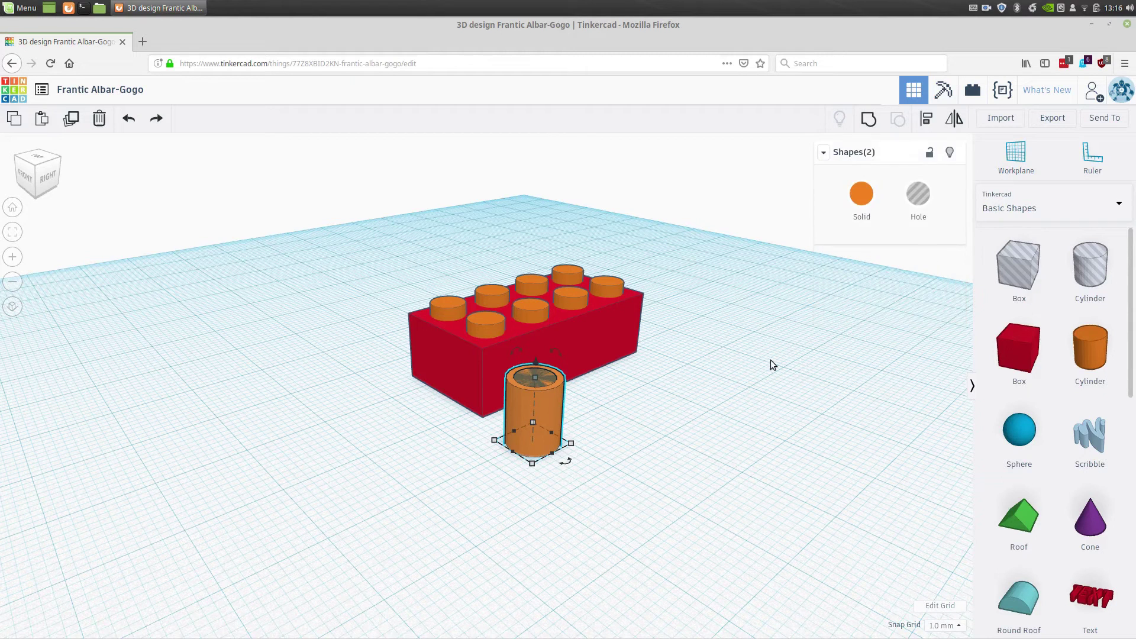
{"action": "left_click", "coordinate": [869, 119]}
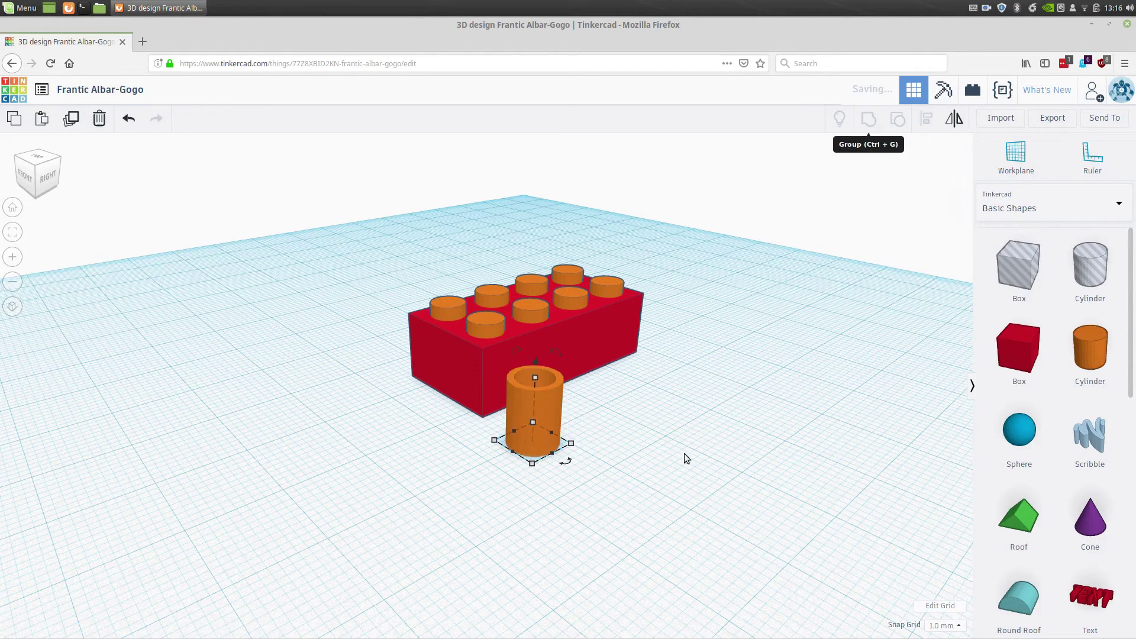
Group the red box with the box-shaped hole inside it to hollow out the brick's underside.
{"action": "right_click_drag", "start_coordinate": [614, 431], "coordinate": [598, 352]}
{"action": "left_click", "coordinate": [598, 353]}
{"action": "right_click_drag", "start_coordinate": [664, 427], "coordinate": [561, 417]}
{"action": "key", "text": "ctrl+a"}
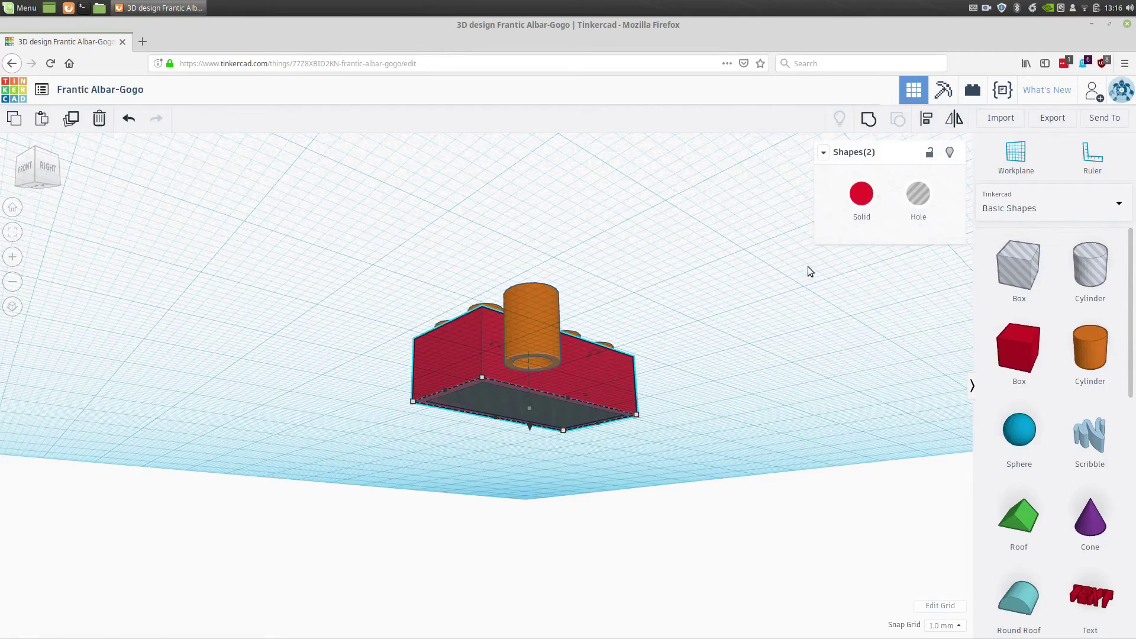
{"action": "key", "text": "ctrl+g"}
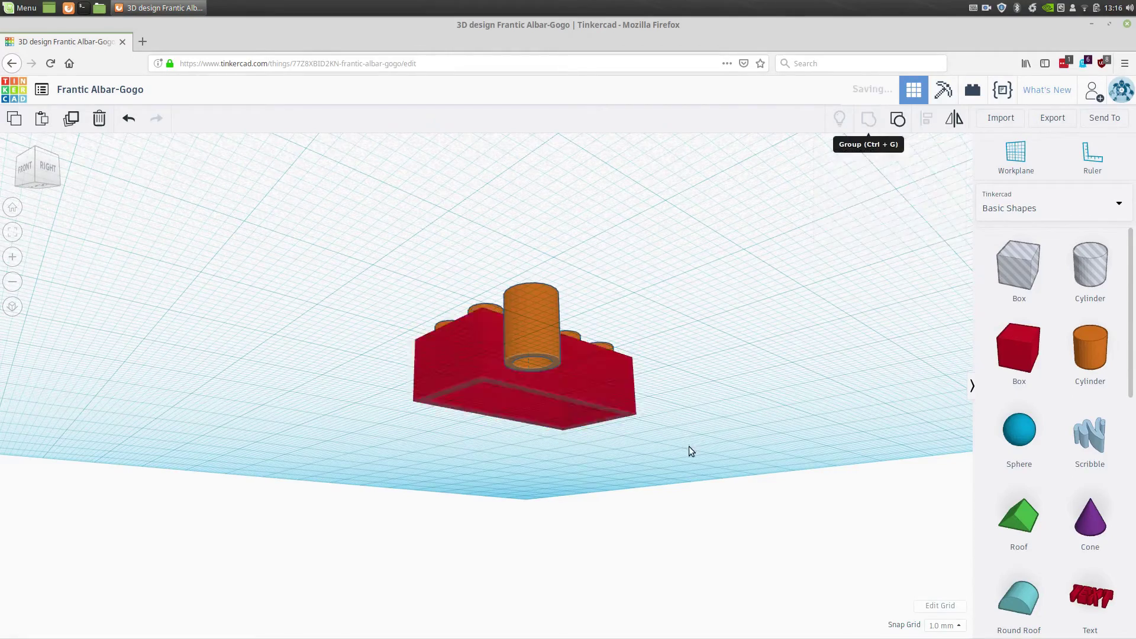
{"action": "right_click_drag", "start_coordinate": [687, 451], "coordinate": [635, 456]}
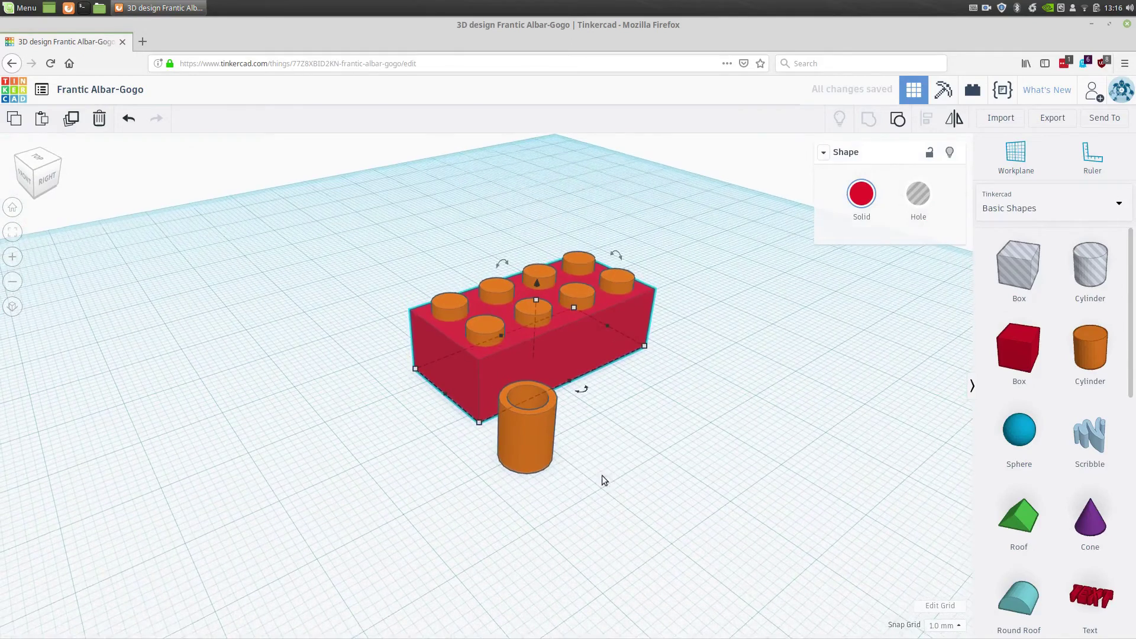
Duplicate the tube twice in a row along the brick's length, spacing the copies 8 mm apart.
{"action": "left_click", "coordinate": [532, 454]}
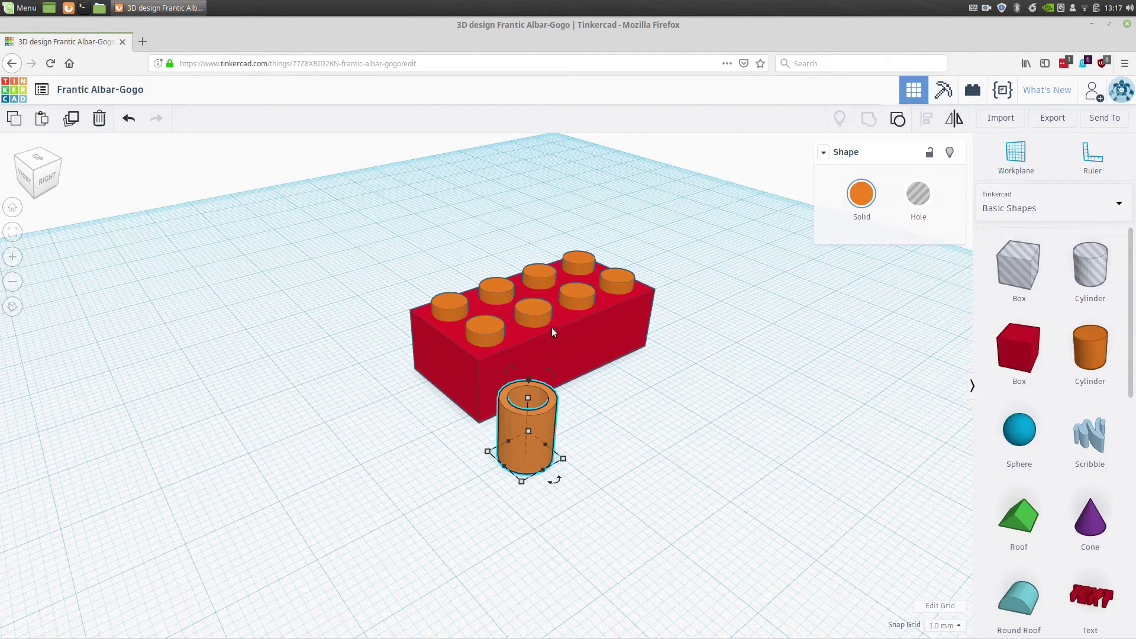
{"action": "left_click", "coordinate": [71, 119]}
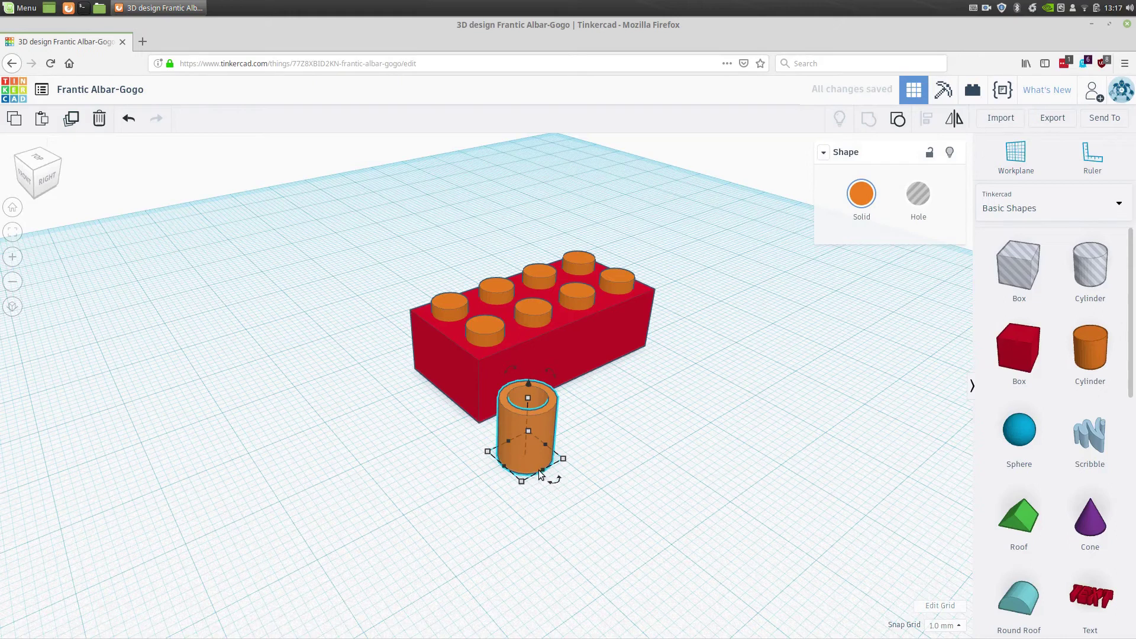
{"action": "left_click_drag", "start_coordinate": [537, 445], "coordinate": [598, 417]}
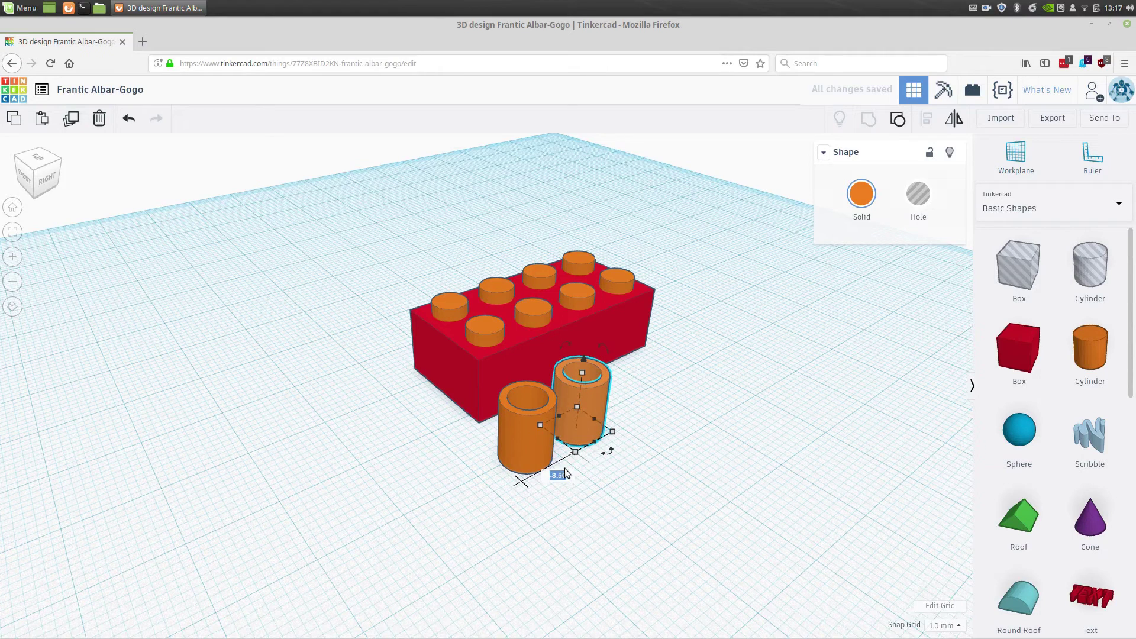
{"action": "key", "text": "Return"}
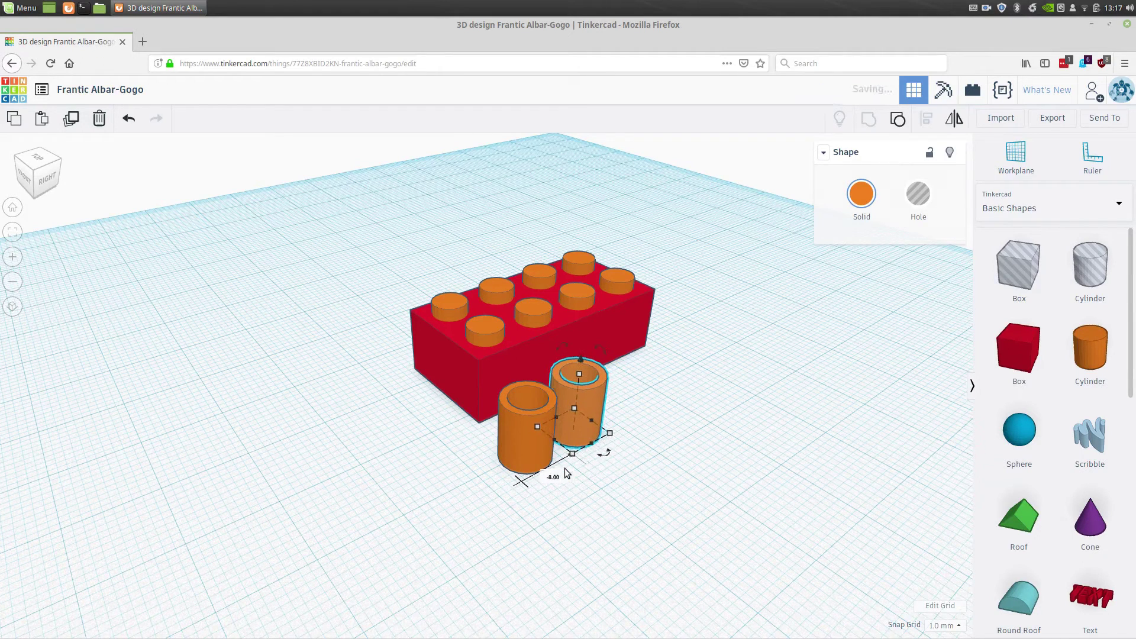
{"action": "left_click", "coordinate": [71, 118]}
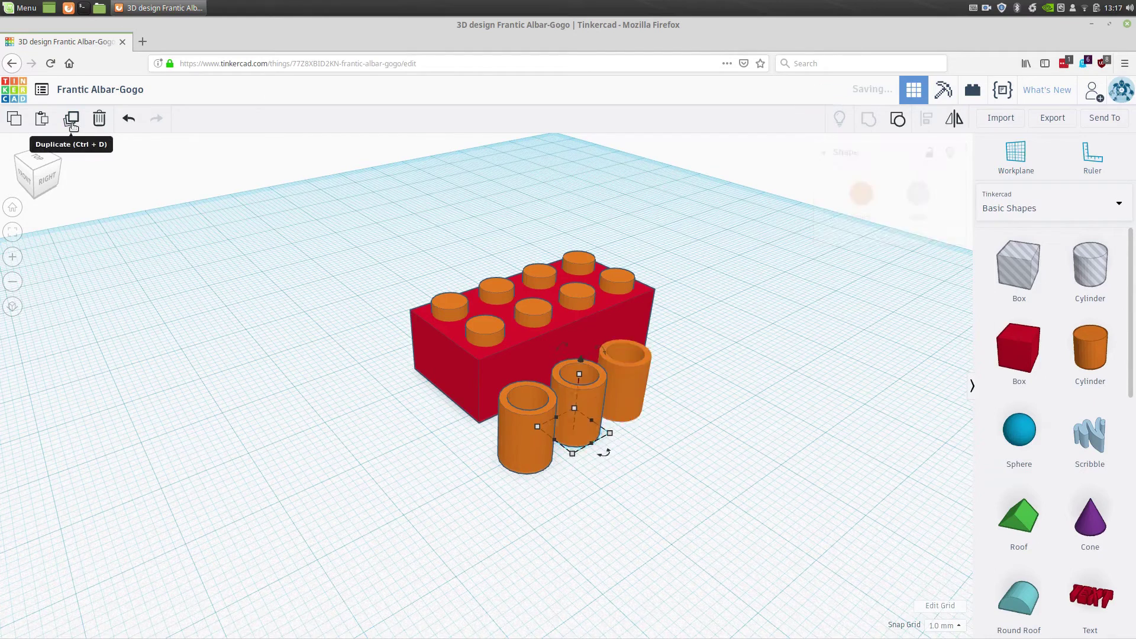
{"action": "left_click", "coordinate": [591, 467]}
Select all three tubes in front of the brick and group them into one object.
{"action": "left_click", "coordinate": [540, 451]}
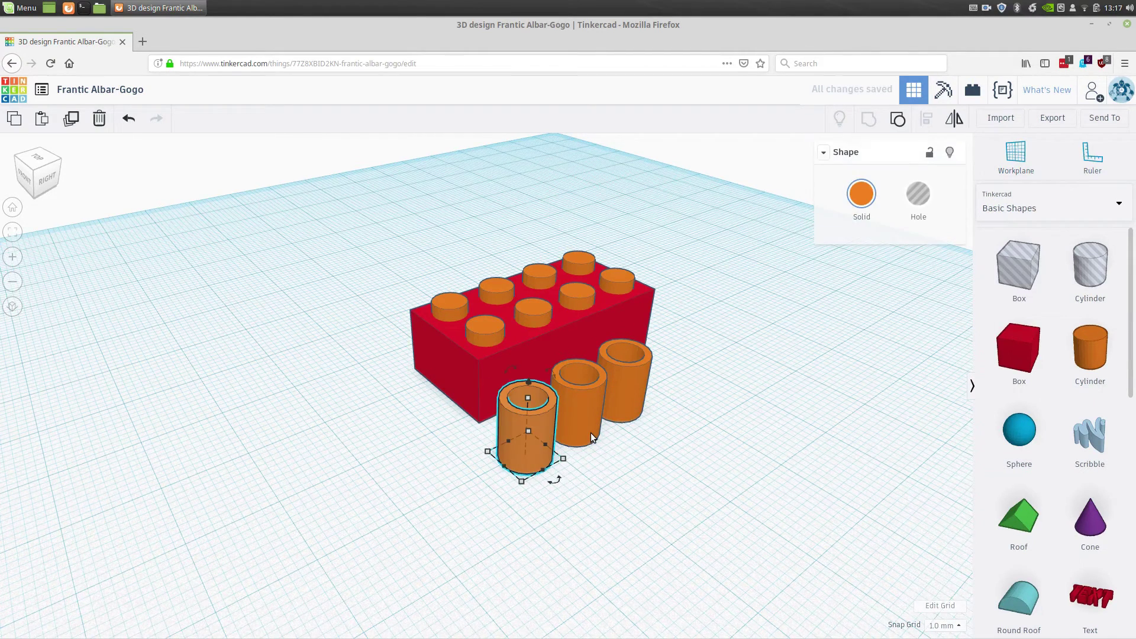
{"action": "left_click", "coordinate": [592, 427], "text": "shift"}
{"action": "left_click", "coordinate": [623, 415], "text": "shift"}
{"action": "key", "text": "Escape"}
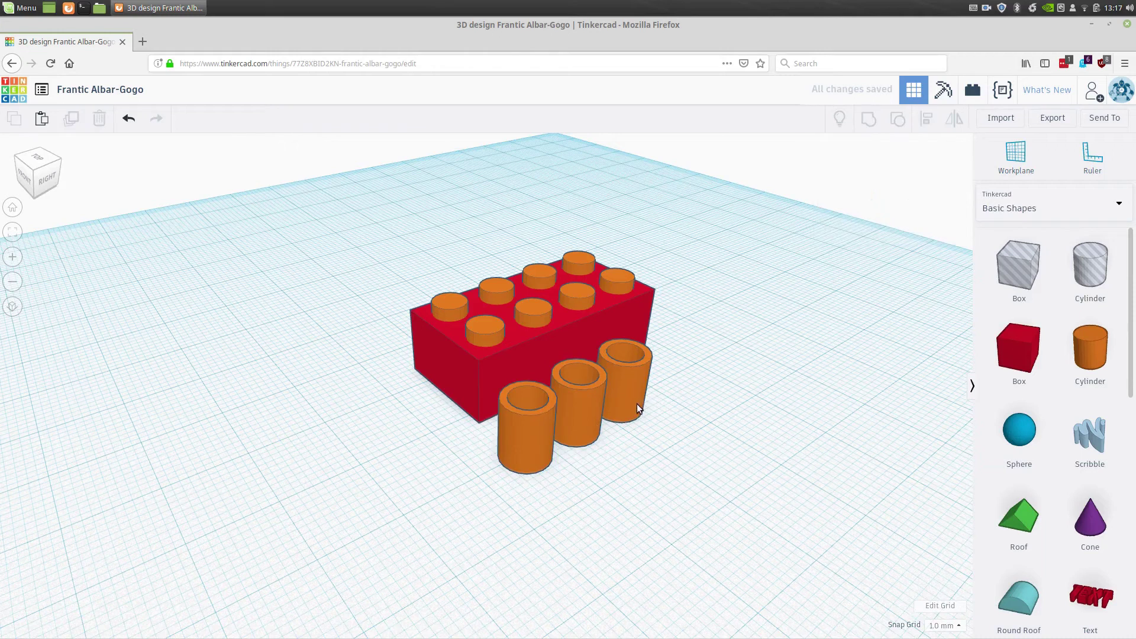
{"action": "left_click", "coordinate": [556, 429]}
{"action": "left_click", "coordinate": [534, 439]}
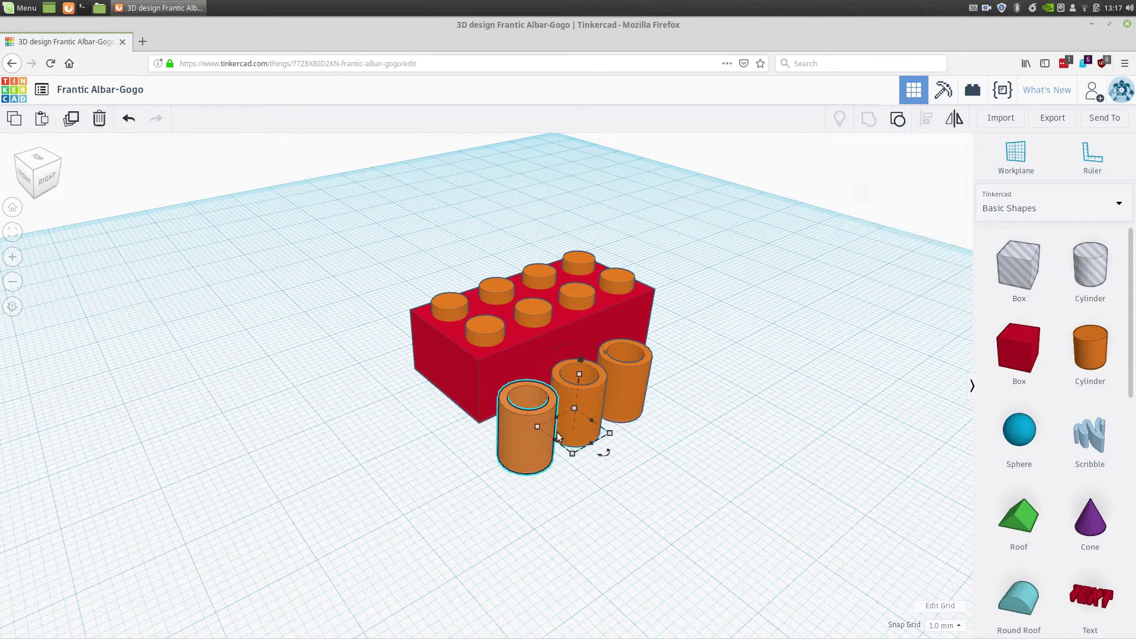
{"action": "left_click", "coordinate": [590, 420], "text": "shift"}
{"action": "left_click", "coordinate": [622, 393], "text": "shift"}
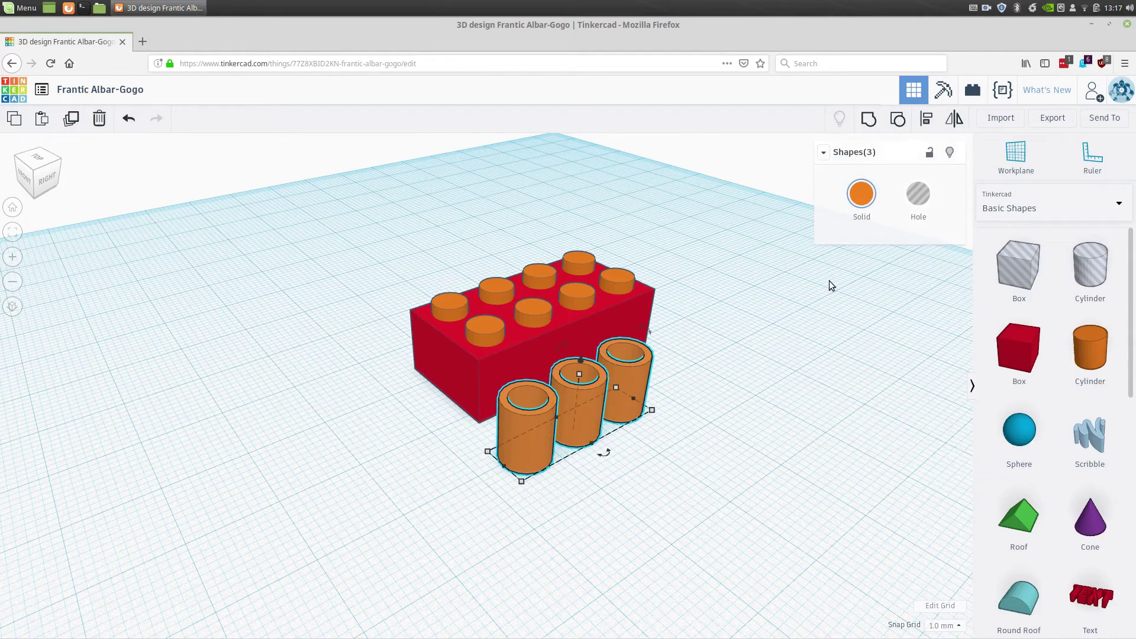
{"action": "left_click", "coordinate": [869, 118]}
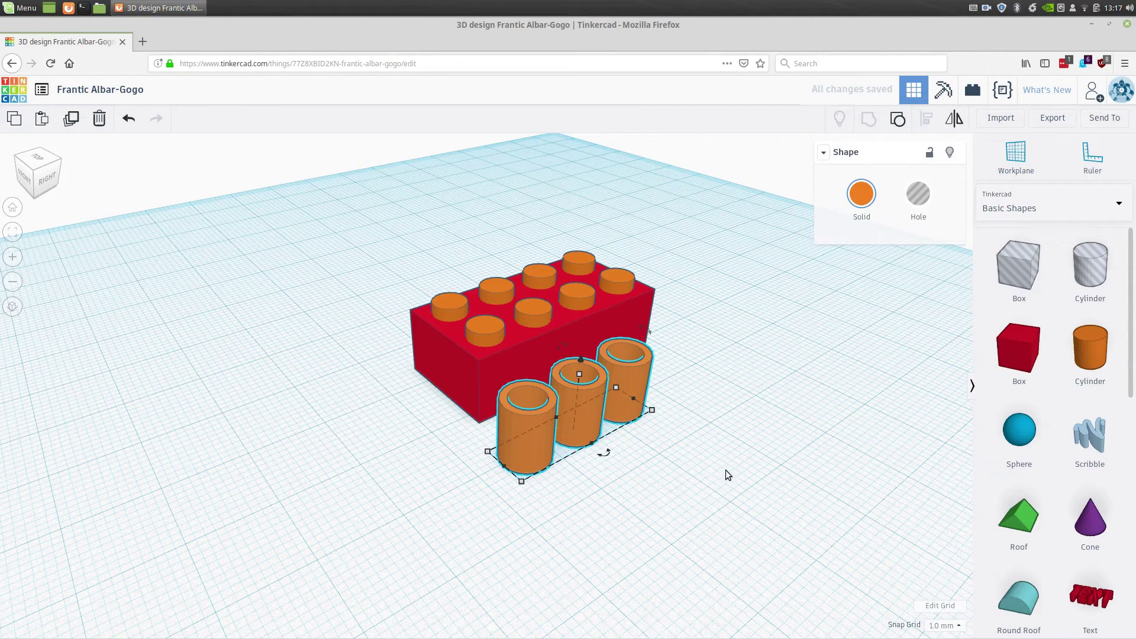
Group the red hollowed box with its eight studs into one object, leaving the three tubes out.
{"action": "left_click", "coordinate": [487, 364]}
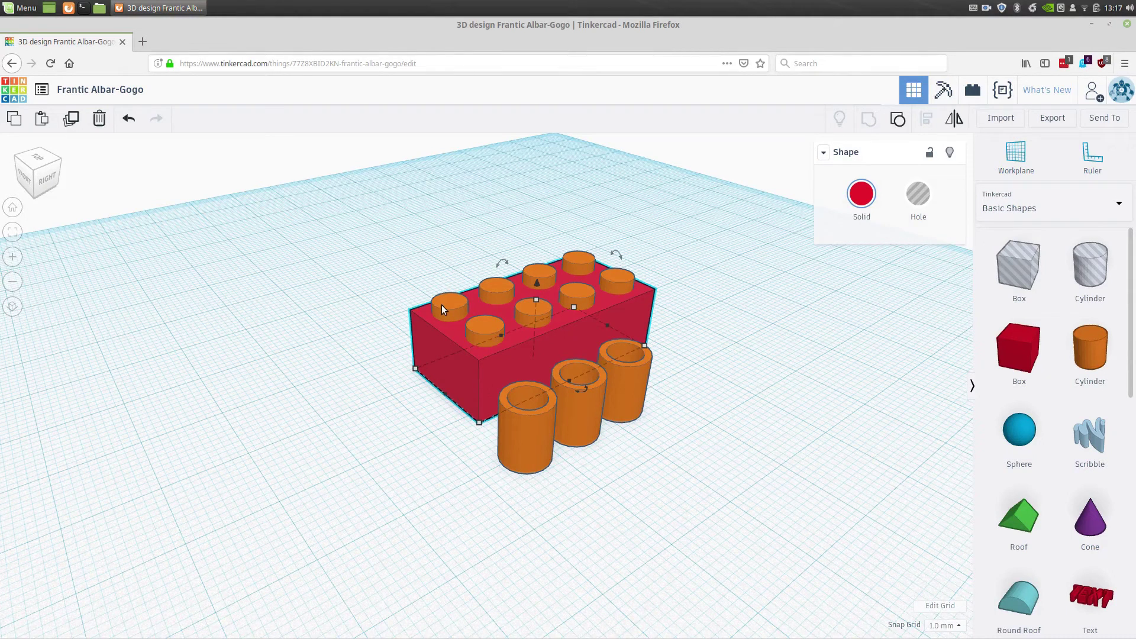
{"action": "right_click_drag", "start_coordinate": [571, 520], "coordinate": [652, 530]}
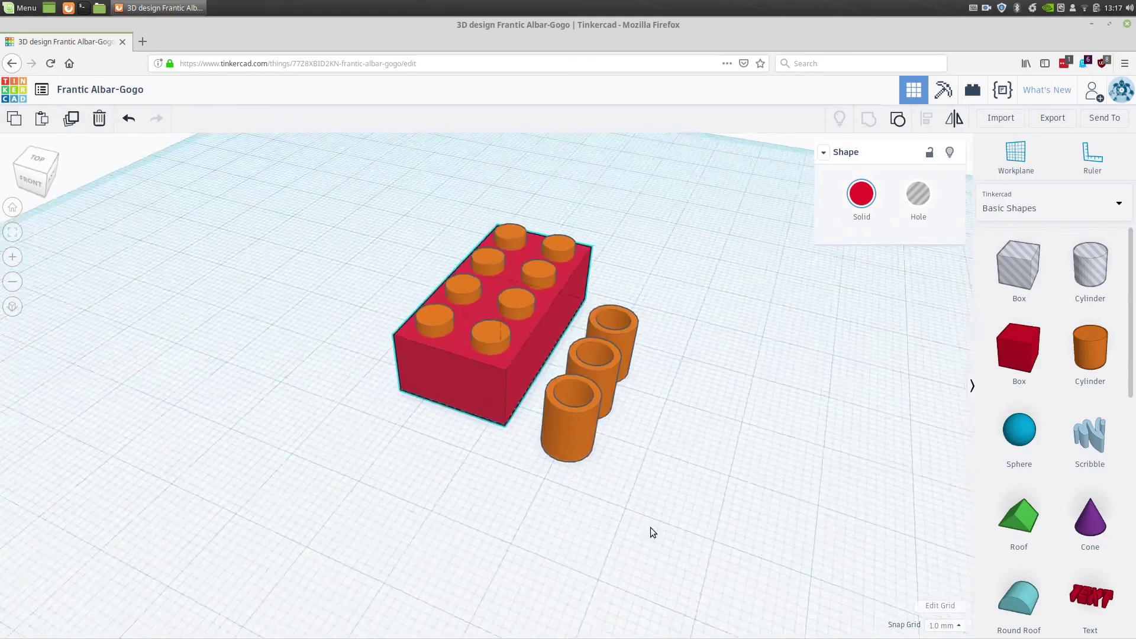
{"action": "right_click_drag", "start_coordinate": [396, 523], "coordinate": [455, 489]}
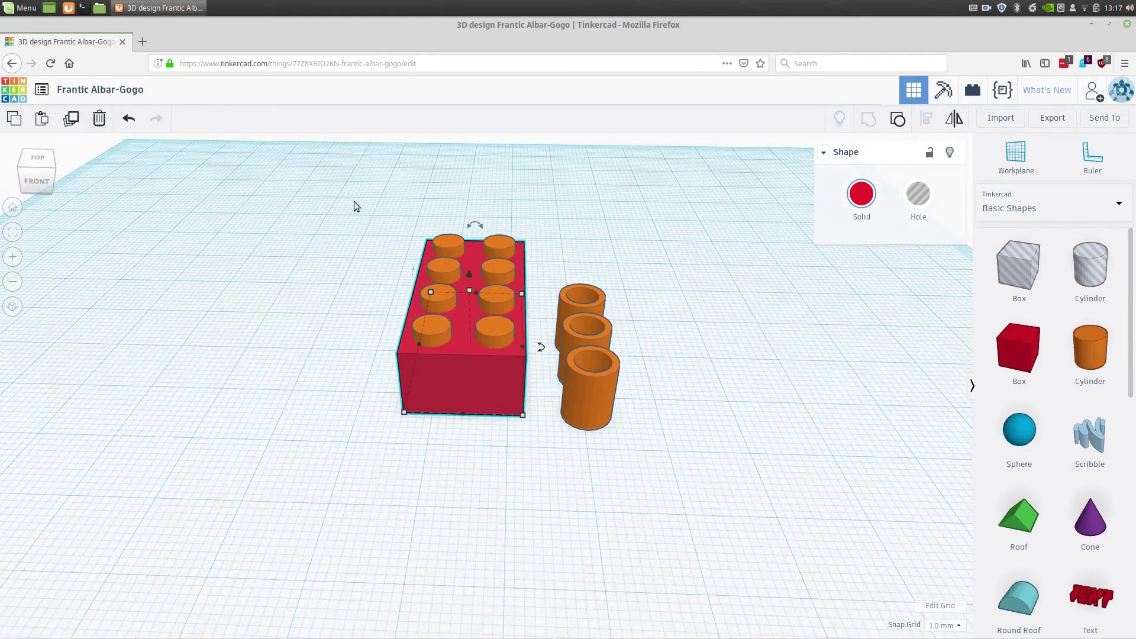
{"action": "left_click_drag", "start_coordinate": [353, 199], "coordinate": [534, 458]}
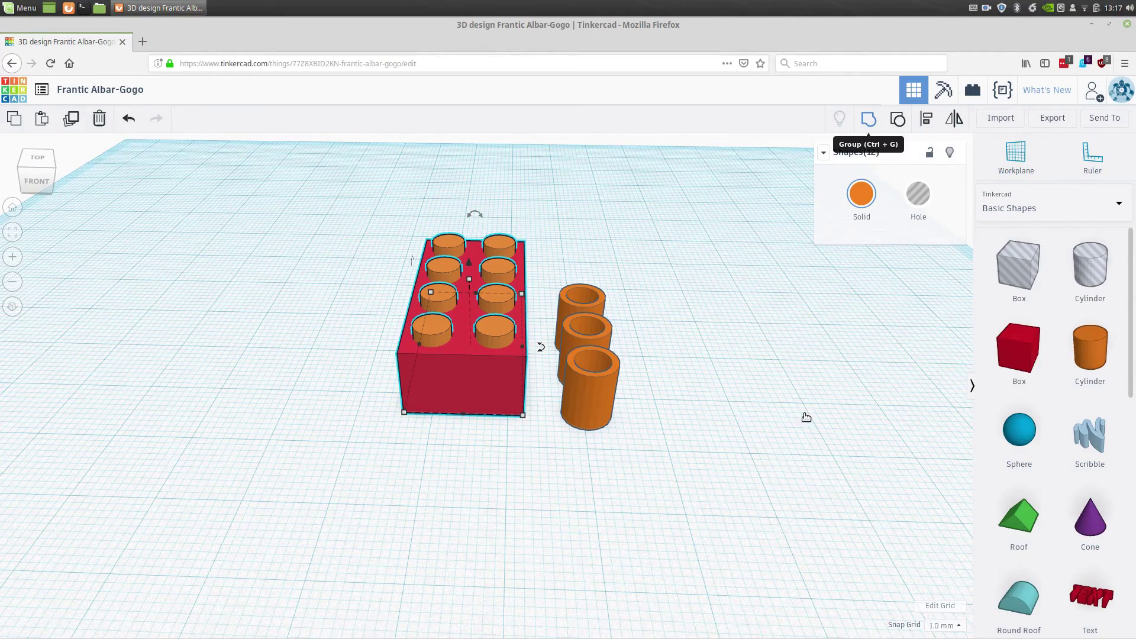
{"action": "key", "text": "ctrl+g"}
Align the tube group with the brick, centred along both its width and its length.
{"action": "right_click_drag", "start_coordinate": [824, 406], "coordinate": [701, 436]}
{"action": "left_click", "coordinate": [599, 383], "text": "shift"}
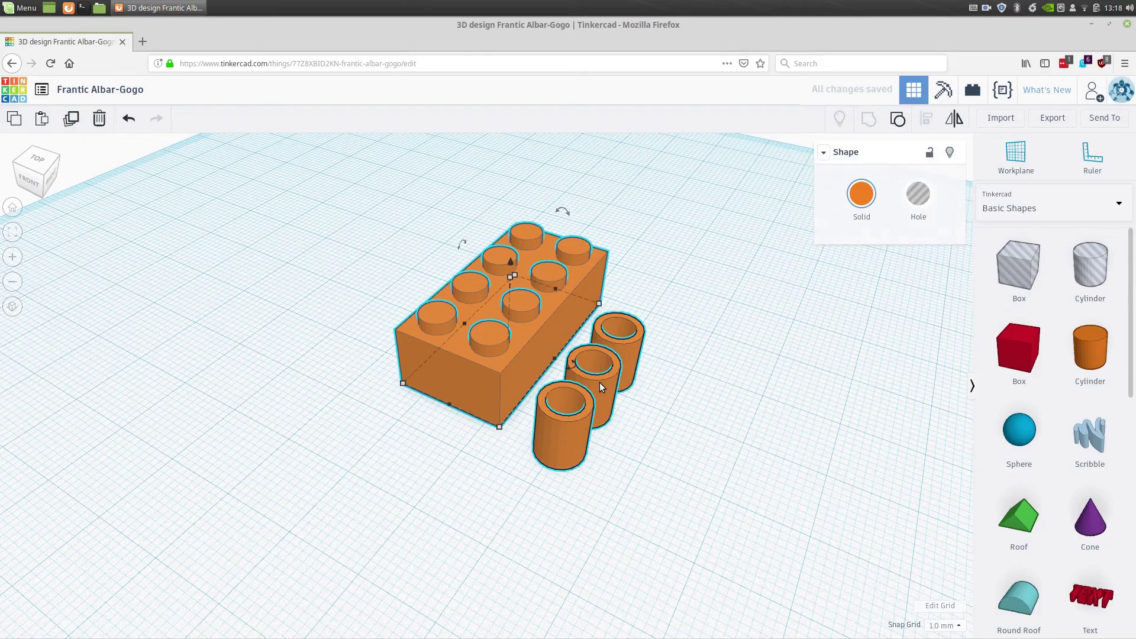
{"action": "left_click", "coordinate": [925, 118]}
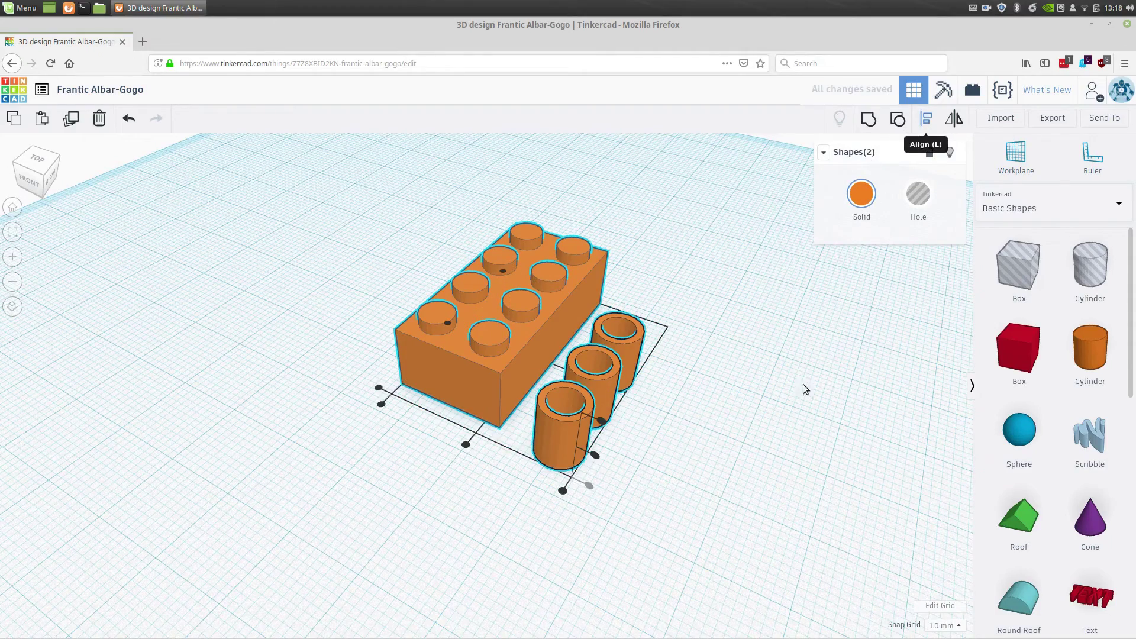
{"action": "left_click", "coordinate": [465, 445]}
{"action": "right_click_drag", "start_coordinate": [441, 484], "coordinate": [396, 381]}
{"action": "left_click", "coordinate": [403, 370]}
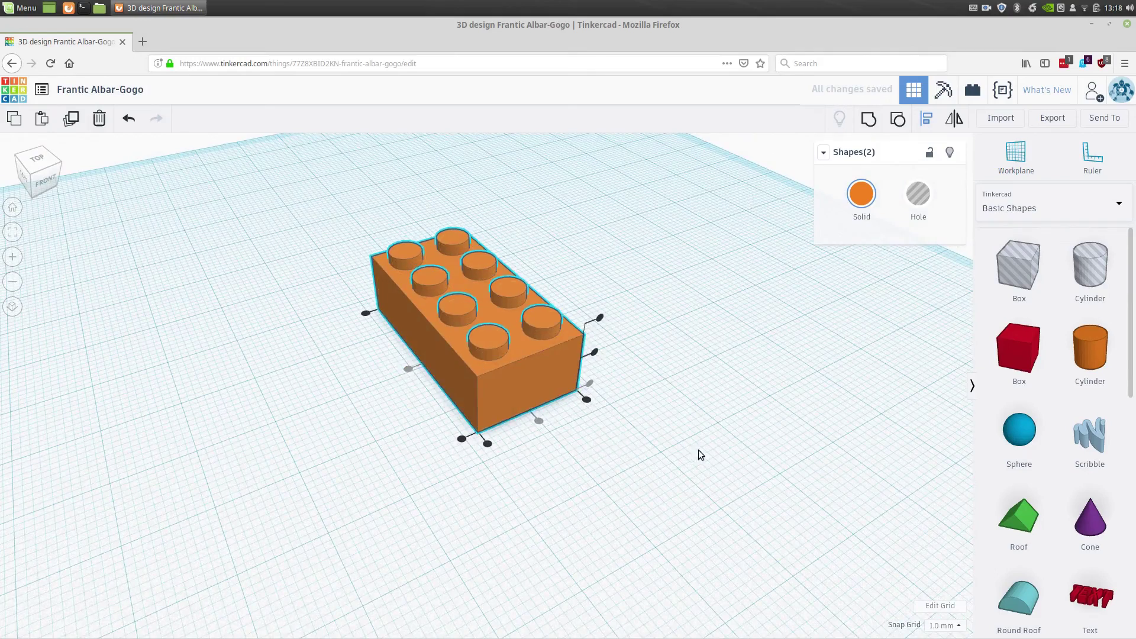
{"action": "right_click_drag", "start_coordinate": [700, 454], "coordinate": [529, 347]}
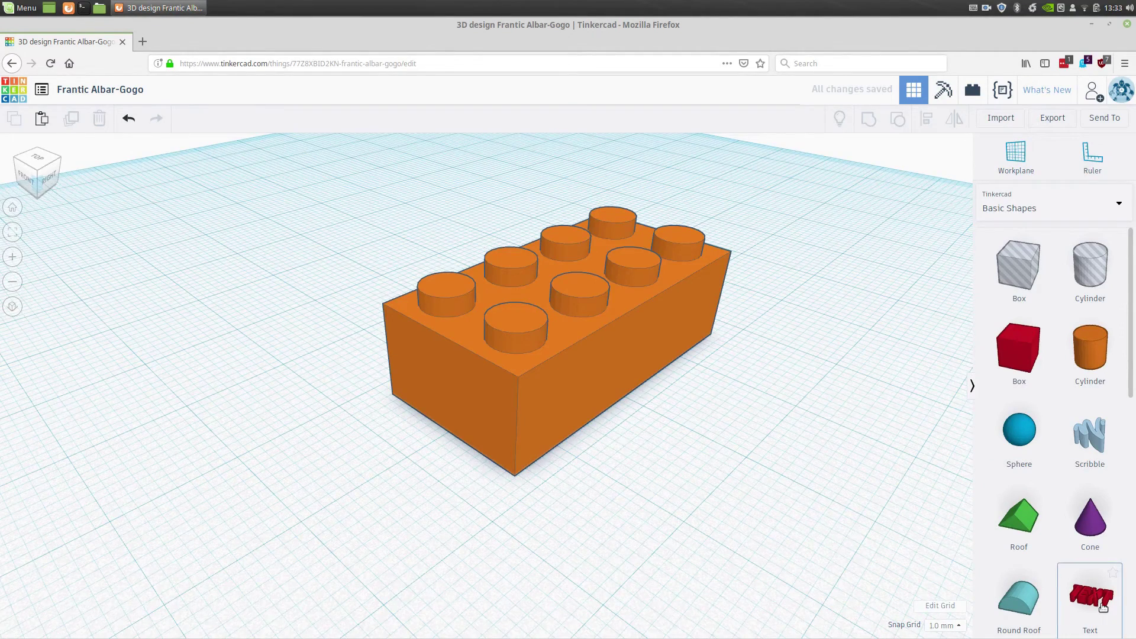
Add a Text shape beside the brick and rotate it a quarter turn so it runs along the brick's length.
{"action": "left_click", "coordinate": [1090, 594]}
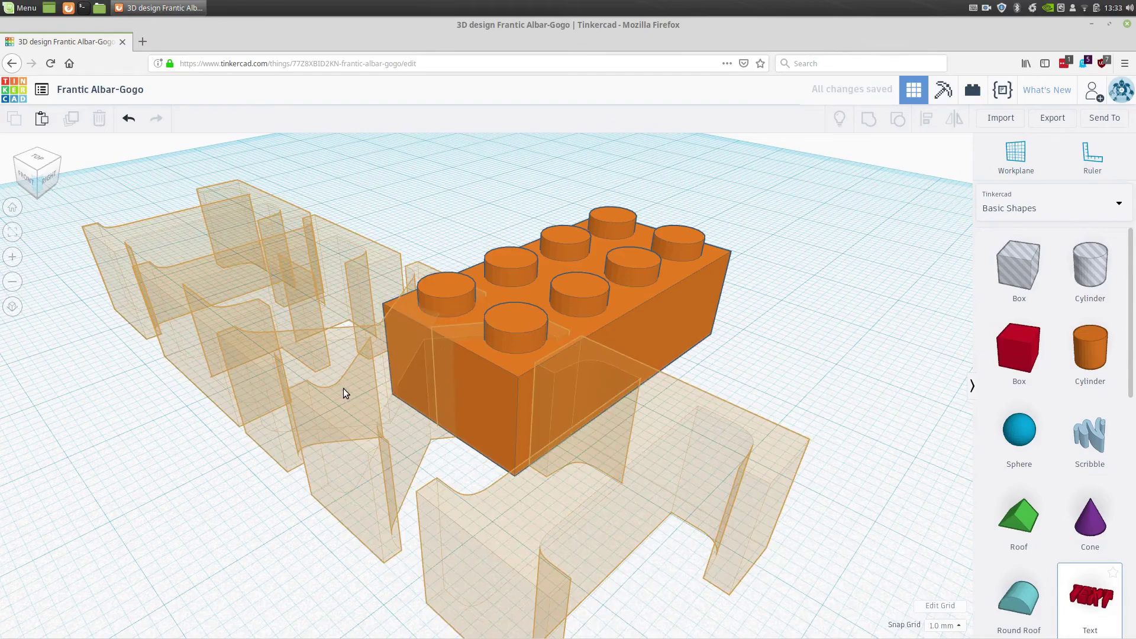
{"action": "left_click", "coordinate": [345, 388]}
{"action": "scroll", "coordinate": [497, 485], "scroll_direction": "down", "scroll_amount": 5}
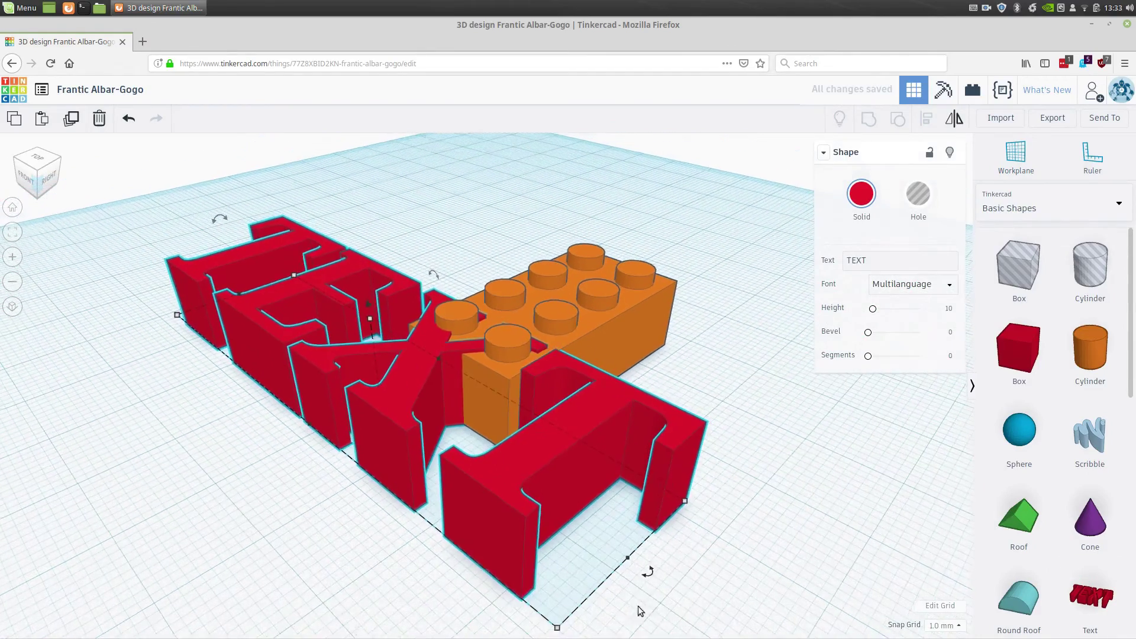
{"action": "left_click_drag", "start_coordinate": [708, 458], "coordinate": [675, 238]}
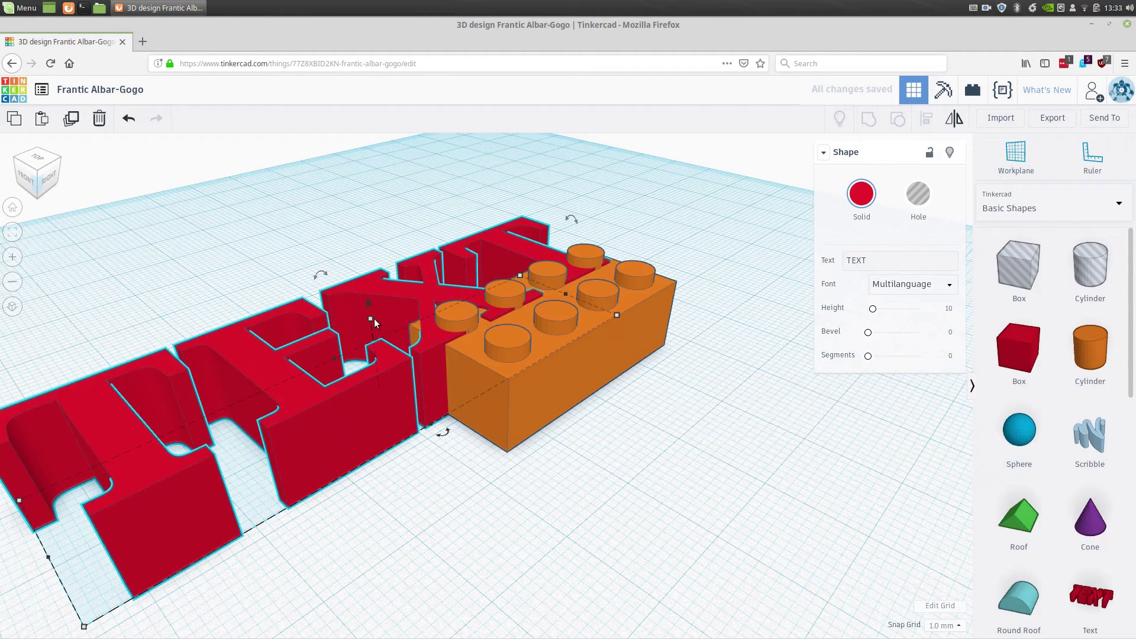
Set the text's height to 0.4 mm.
{"action": "mouse_move", "coordinate": [371, 318]}
{"action": "left_click", "coordinate": [432, 356]}
{"action": "type", "text": "0.4"}
{"action": "key", "text": "Return"}
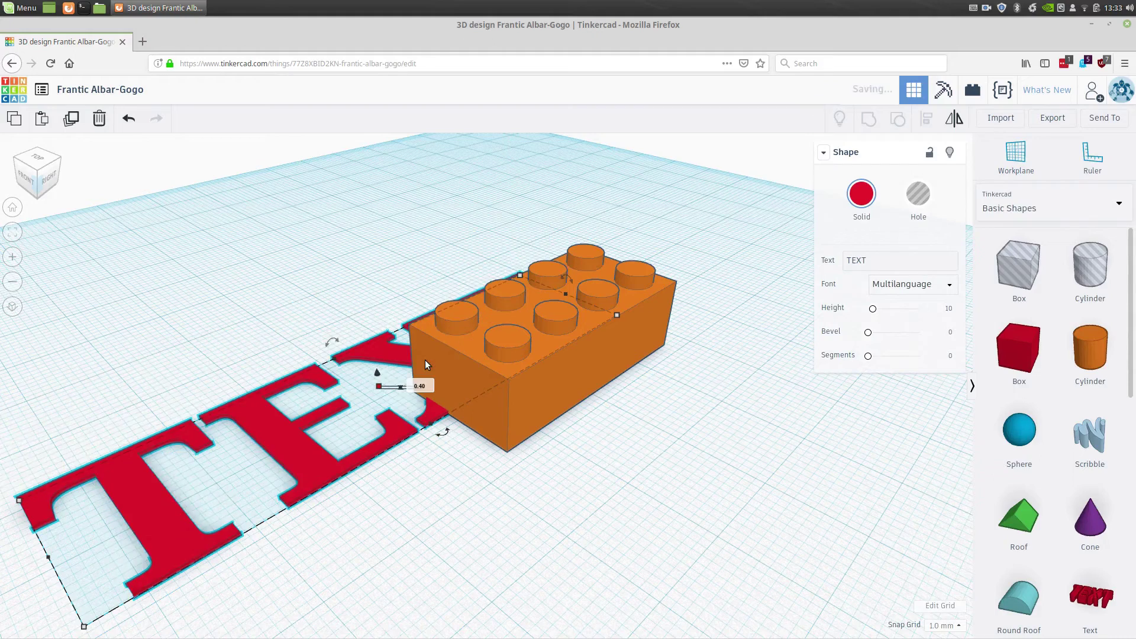
Set the text's dimension along the brick's length to 4.5 mm.
{"action": "scroll", "coordinate": [293, 548], "scroll_direction": "down", "scroll_amount": 3}
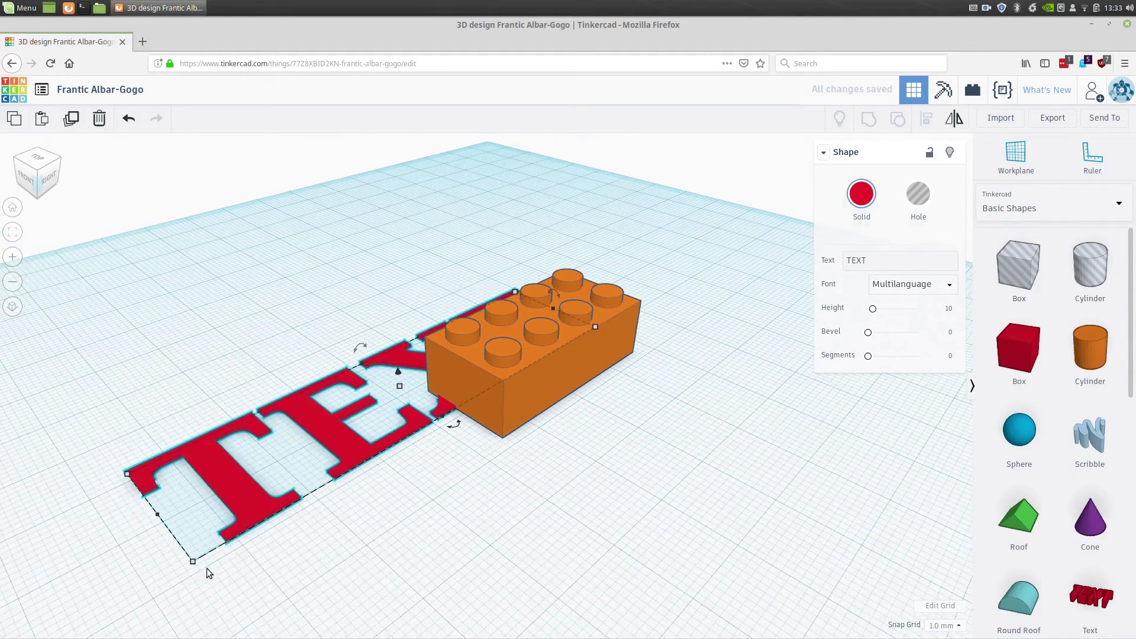
{"action": "mouse_move", "coordinate": [194, 562]}
{"action": "left_click", "coordinate": [485, 447]}
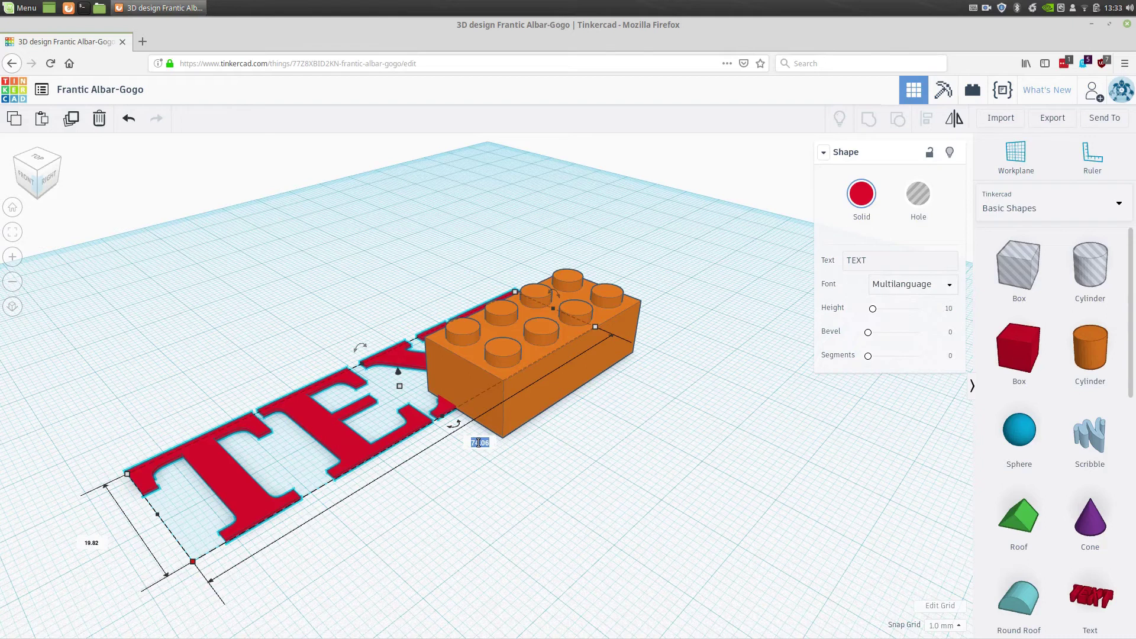
{"action": "type", "text": "15"}
{"action": "key", "text": "Return"}
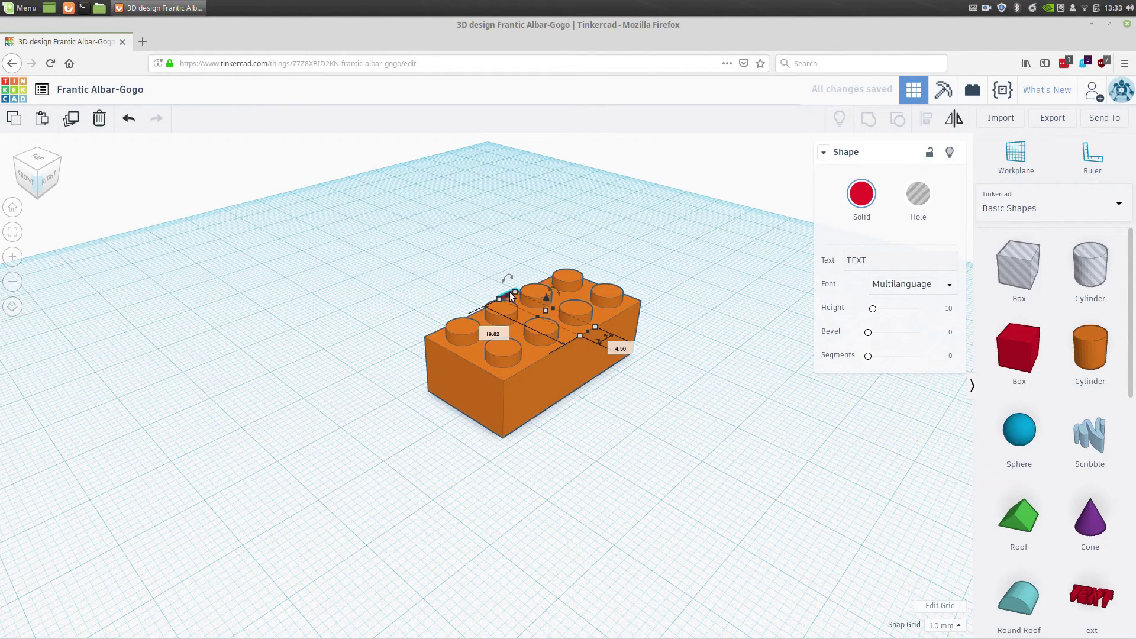
Move the text out from inside the brick to the open workplane in front of its short end.
{"action": "key", "text": "ctrl+a"}
{"action": "scroll", "coordinate": [416, 271], "scroll_direction": "up", "scroll_amount": 2}
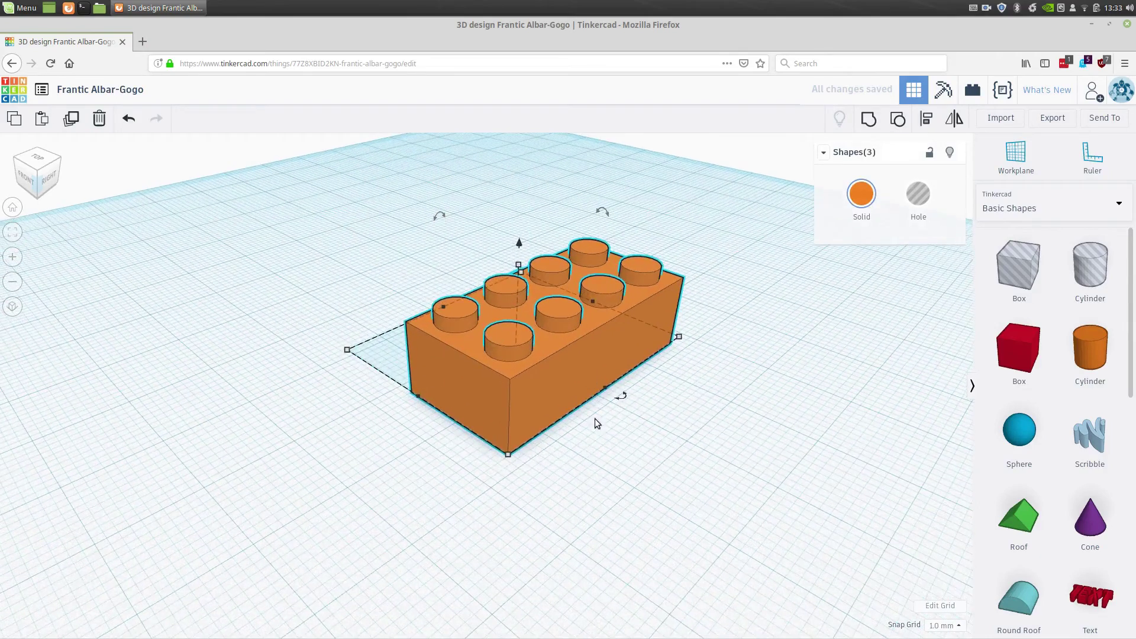
{"action": "right_click_drag", "start_coordinate": [594, 417], "coordinate": [521, 391]}
{"action": "left_click_drag", "start_coordinate": [410, 316], "coordinate": [353, 548]}
{"action": "key", "text": "Escape"}
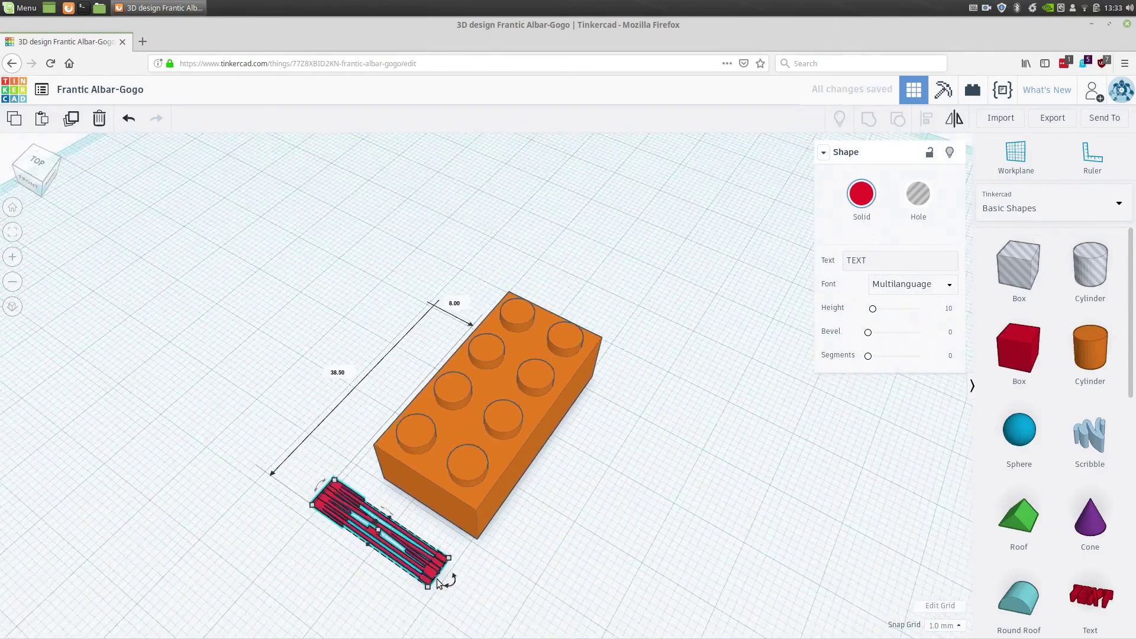
Shrink the text's footprint to 2.82 mm wide and set its length to 4.5 mm.
{"action": "right_click_drag", "start_coordinate": [437, 579], "coordinate": [387, 484]}
{"action": "key", "text": "Escape"}
{"action": "left_click", "coordinate": [387, 484]}
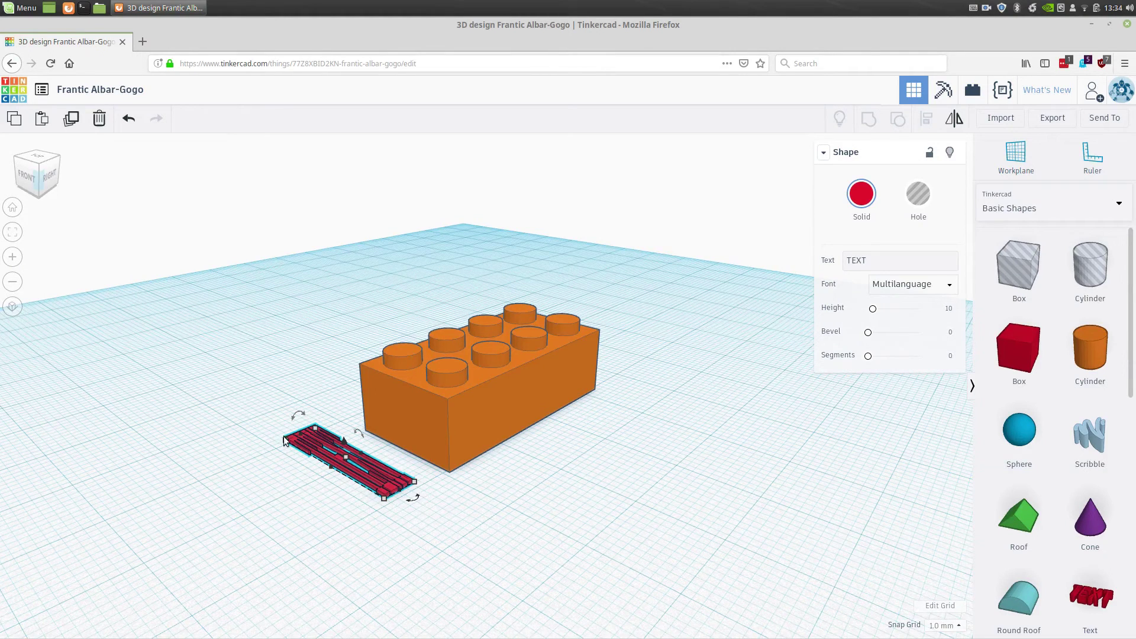
{"action": "left_click_drag", "start_coordinate": [284, 439], "coordinate": [362, 488]}
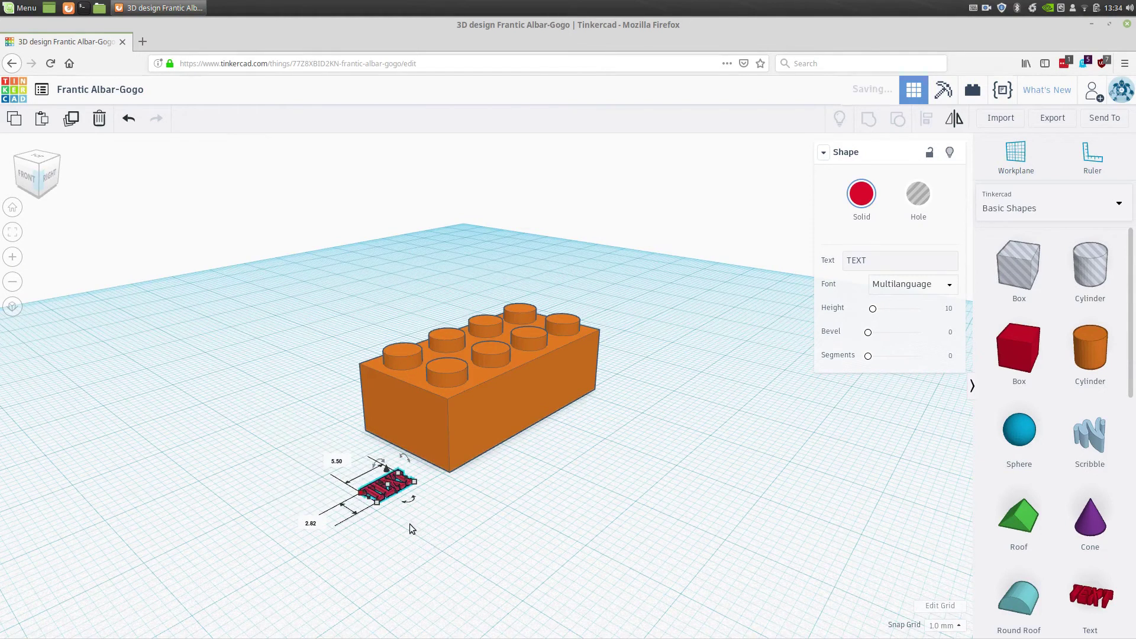
{"action": "scroll", "coordinate": [409, 523], "scroll_direction": "up", "scroll_amount": 3}
{"action": "left_click", "coordinate": [288, 490]}
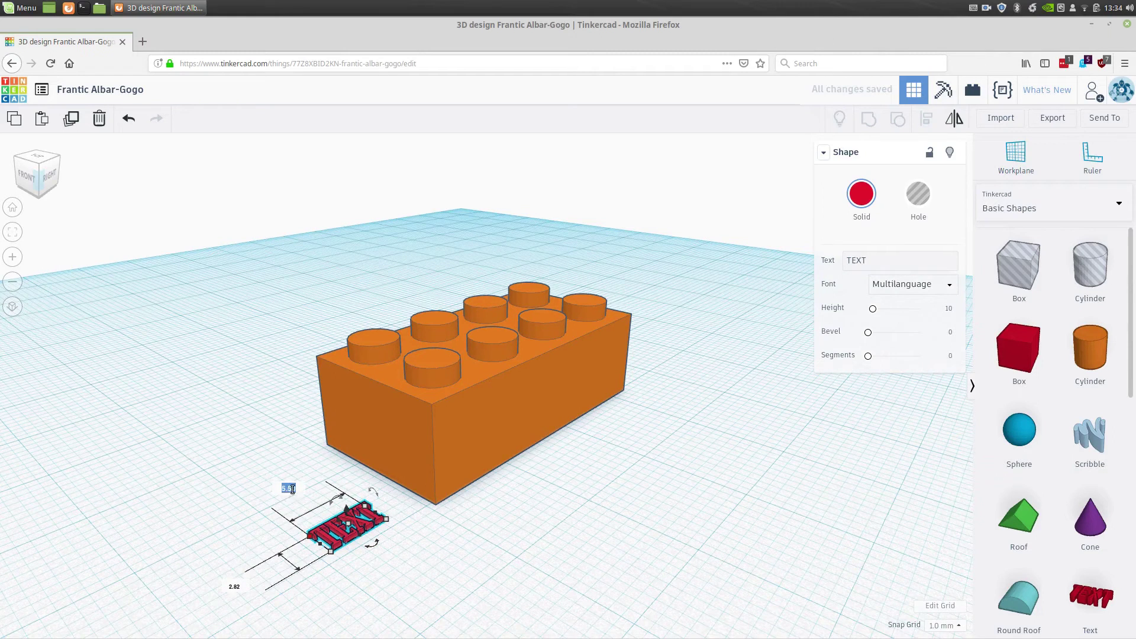
{"action": "type", "text": "4.5"}
{"action": "key", "text": "Return"}
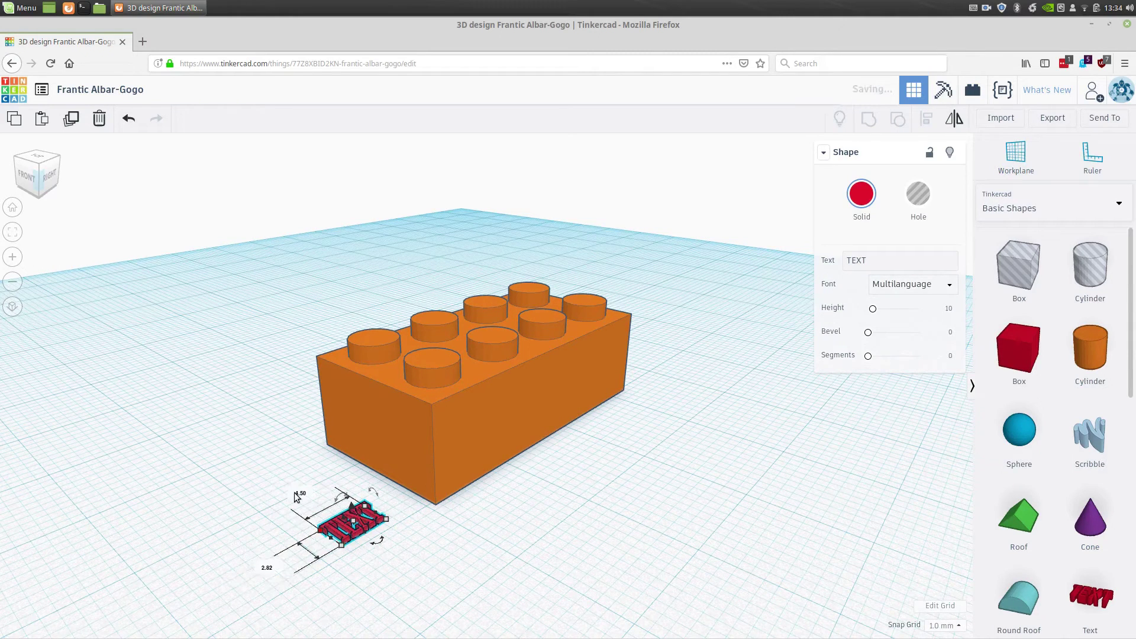
{"action": "scroll", "coordinate": [314, 552], "scroll_direction": "up", "scroll_amount": 3}
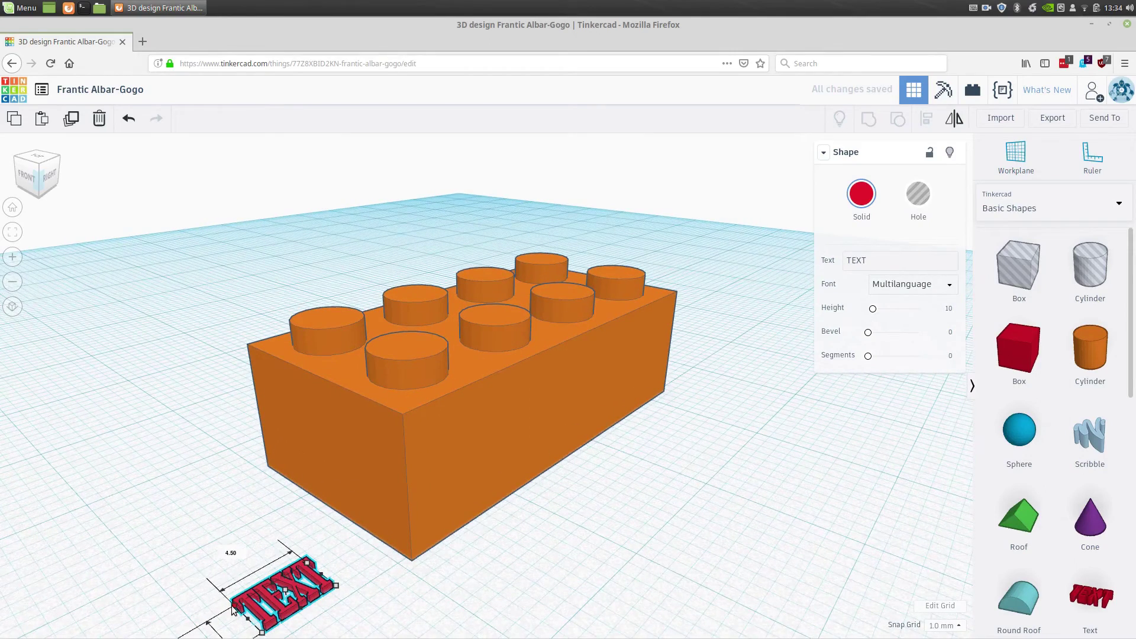
{"action": "left_click", "coordinate": [352, 622]}
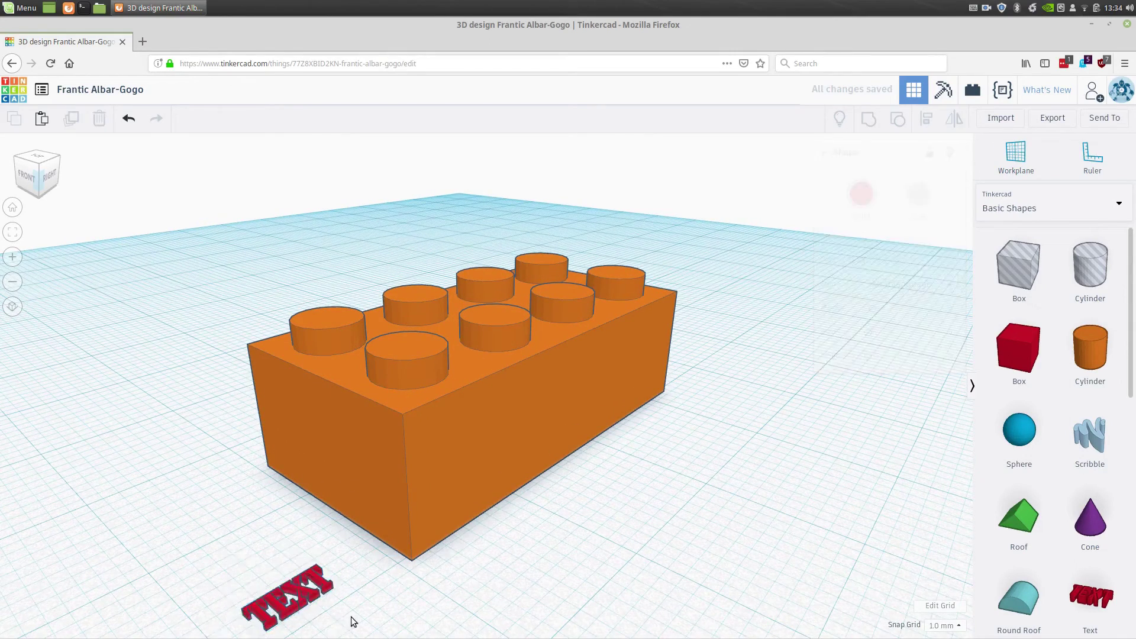
{"action": "scroll", "coordinate": [385, 612], "scroll_direction": "down", "scroll_amount": 2}
{"action": "left_click", "coordinate": [354, 535]}
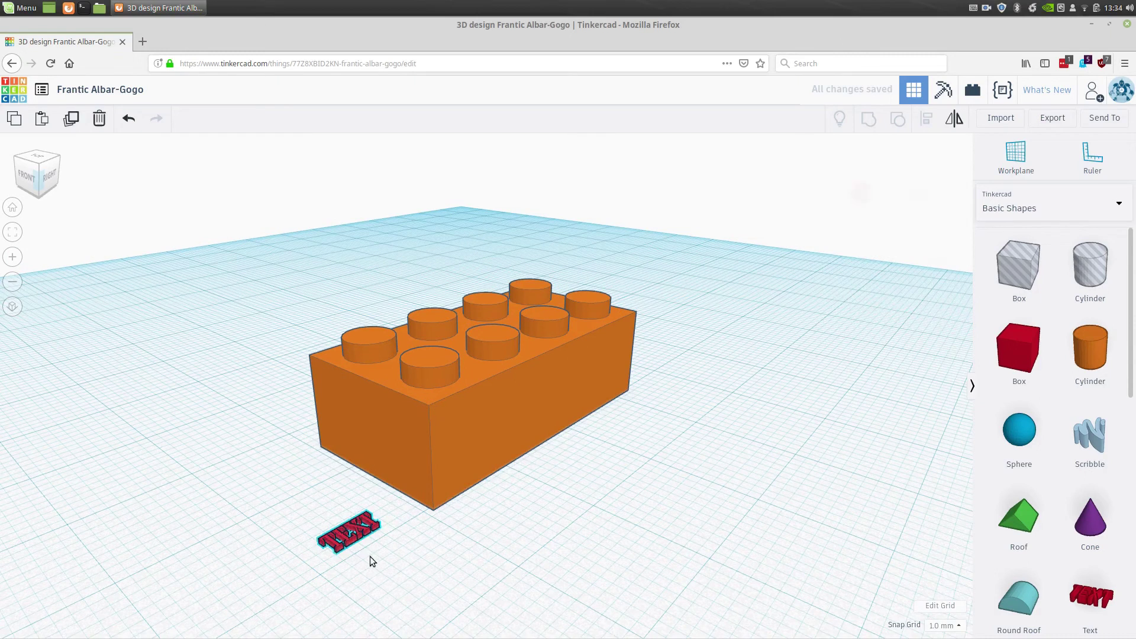
{"action": "left_click_drag", "start_coordinate": [347, 515], "coordinate": [387, 496]}
{"action": "key", "text": "ctrl+z"}
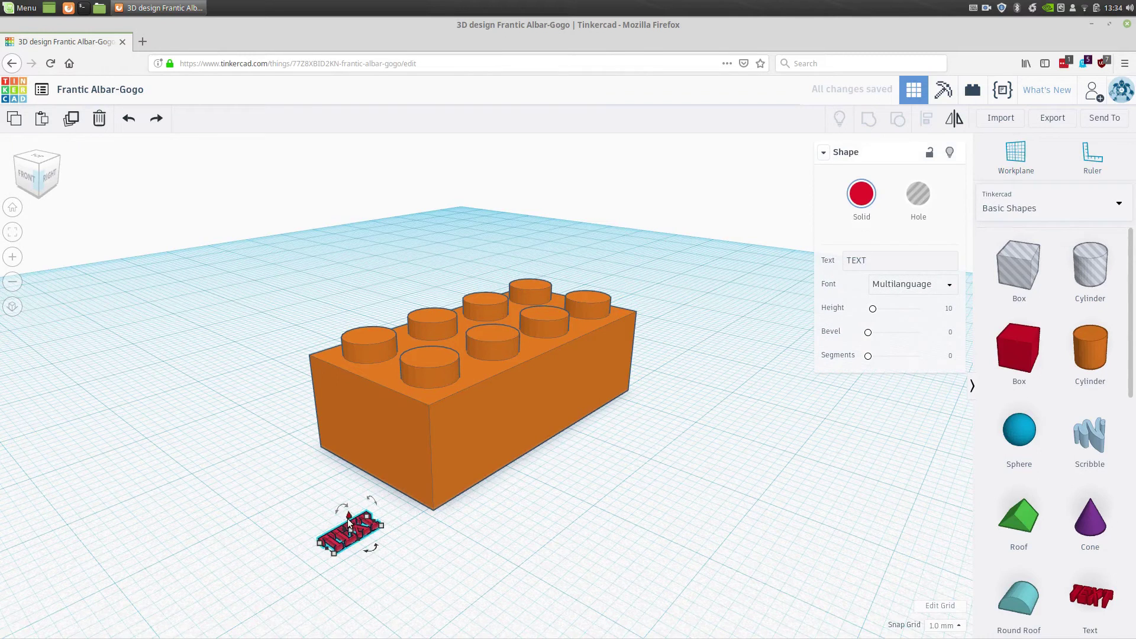
Raise the text to 11.4 mm above the workplane and move it over the stud at the brick's nearest corner.
{"action": "left_click_drag", "start_coordinate": [350, 524], "coordinate": [350, 368]}
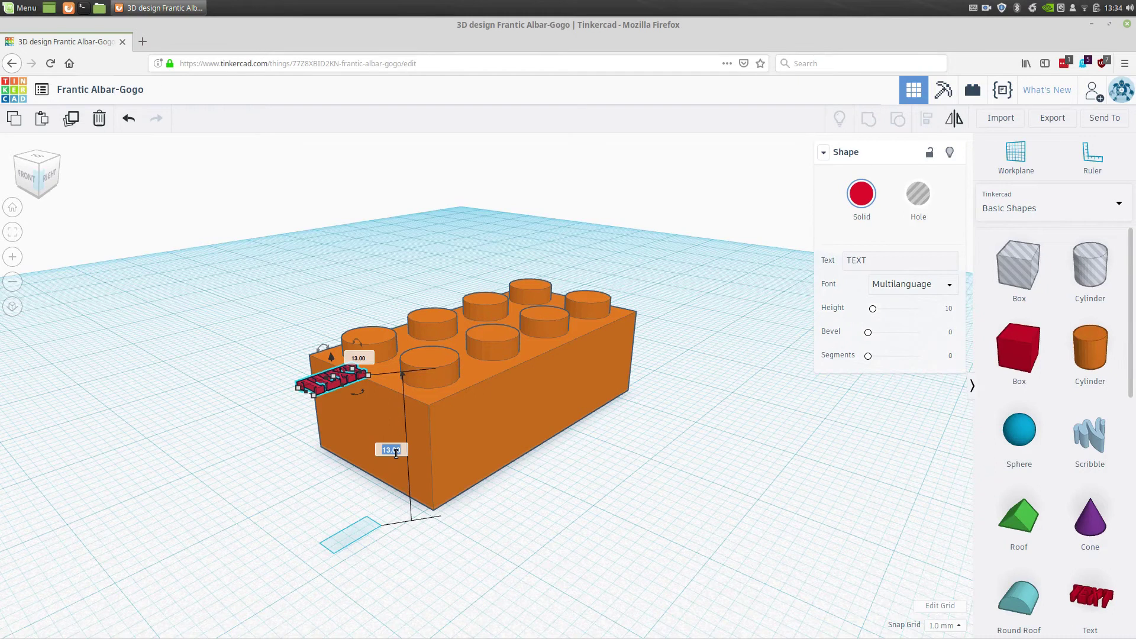
{"action": "type", "text": "11.40"}
{"action": "key", "text": "Return"}
{"action": "left_click", "coordinate": [618, 562]}
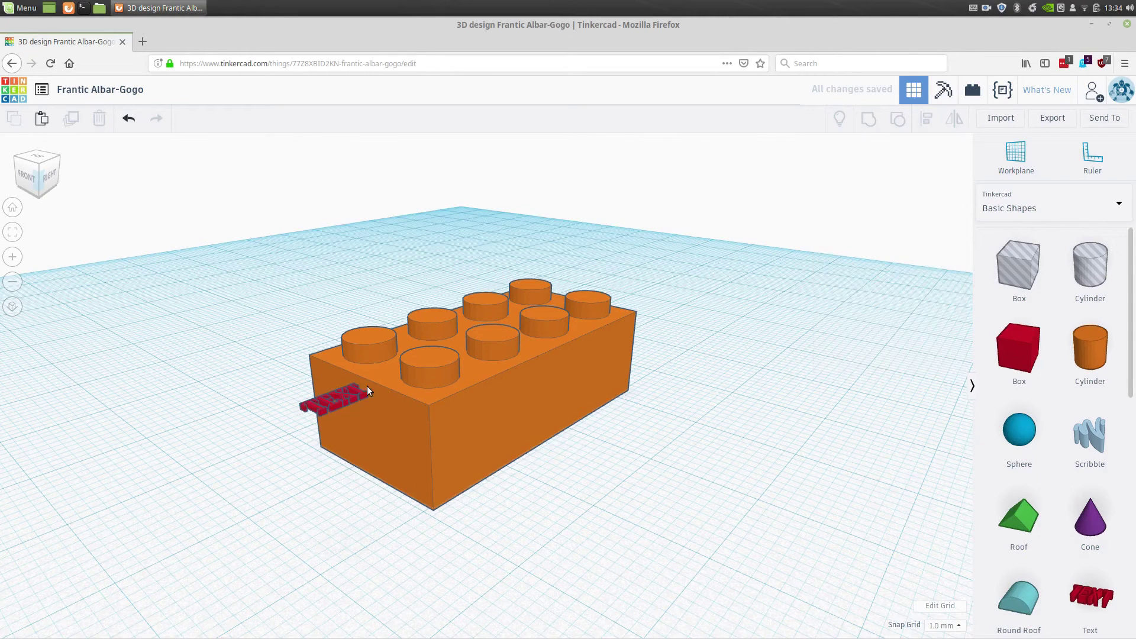
{"action": "left_click_drag", "start_coordinate": [367, 391], "coordinate": [432, 355]}
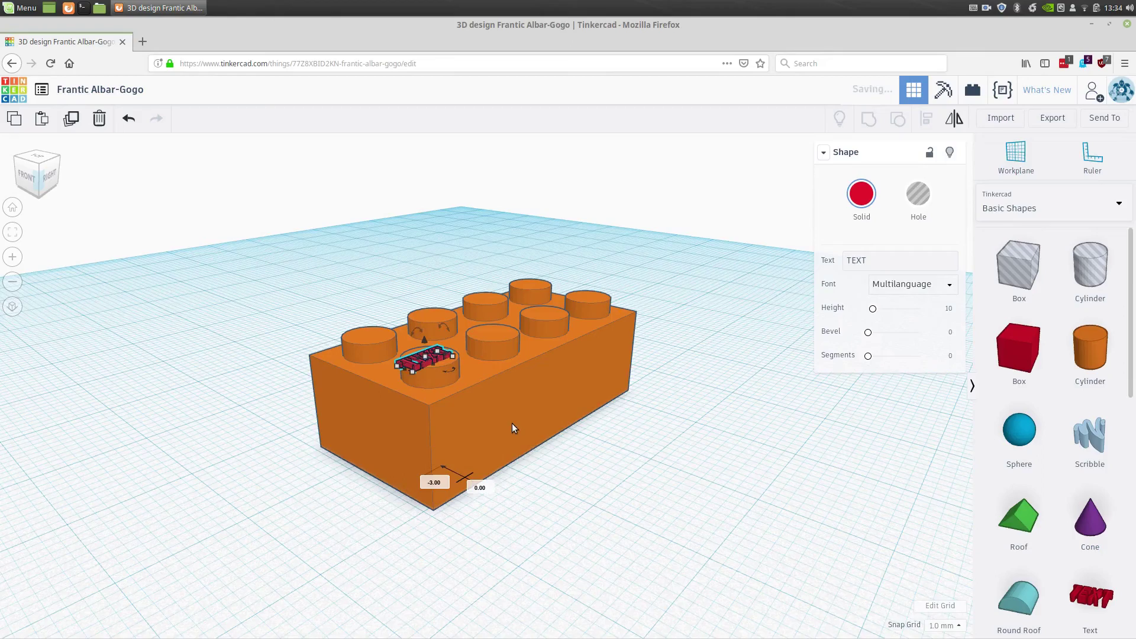
{"action": "scroll", "coordinate": [418, 398], "scroll_direction": "up", "scroll_amount": 5}
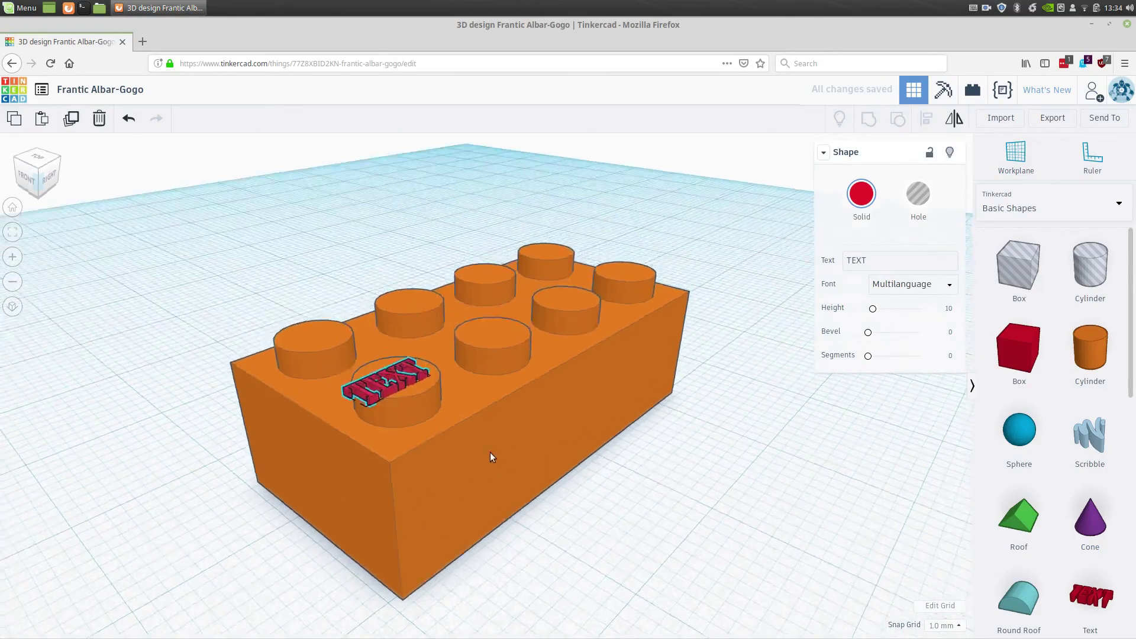
Ungroup the brick so the box and its studs are separate objects.
{"action": "right_click_drag", "start_coordinate": [490, 452], "coordinate": [477, 485]}
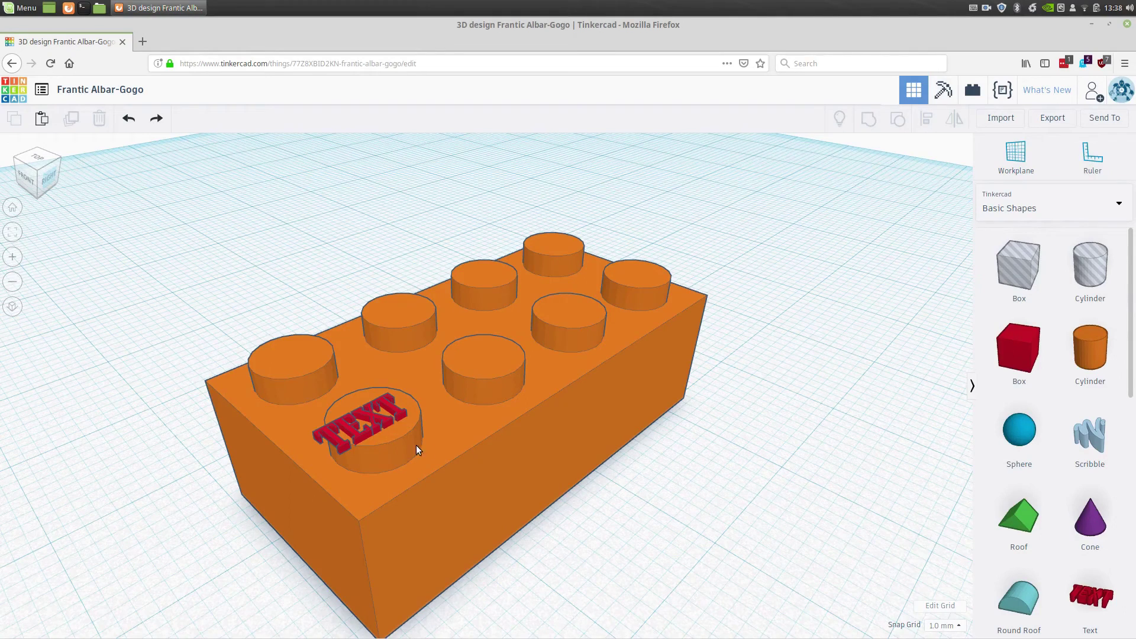
{"action": "left_click", "coordinate": [462, 416]}
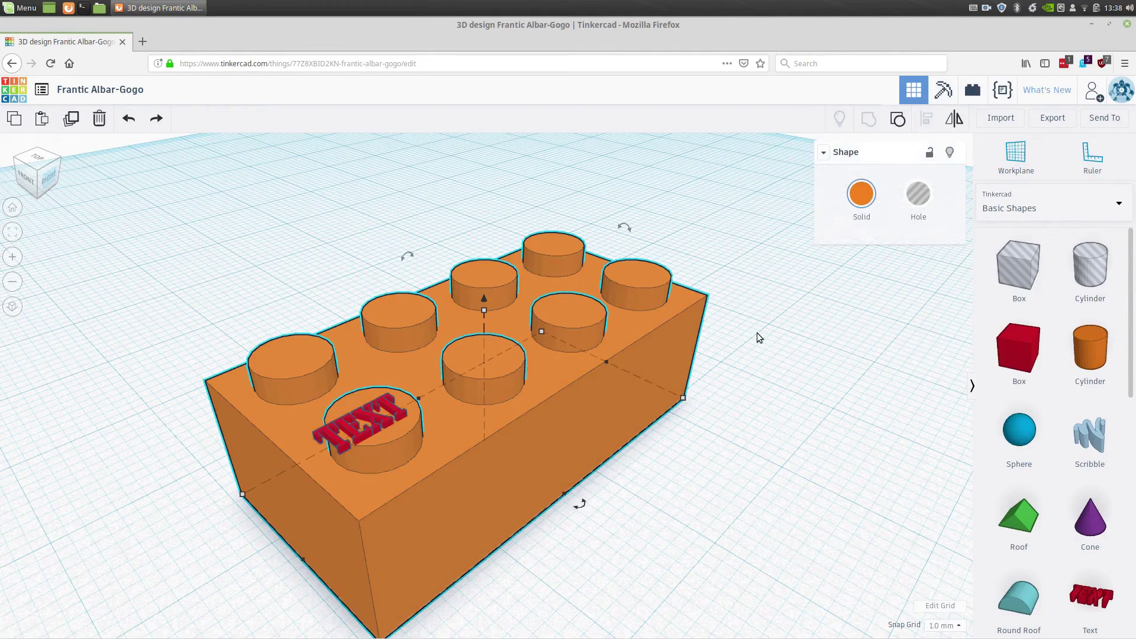
{"action": "left_click", "coordinate": [898, 119]}
Align the text with the stud beneath it, centred in both horizontal directions.
{"action": "left_click", "coordinate": [401, 444]}
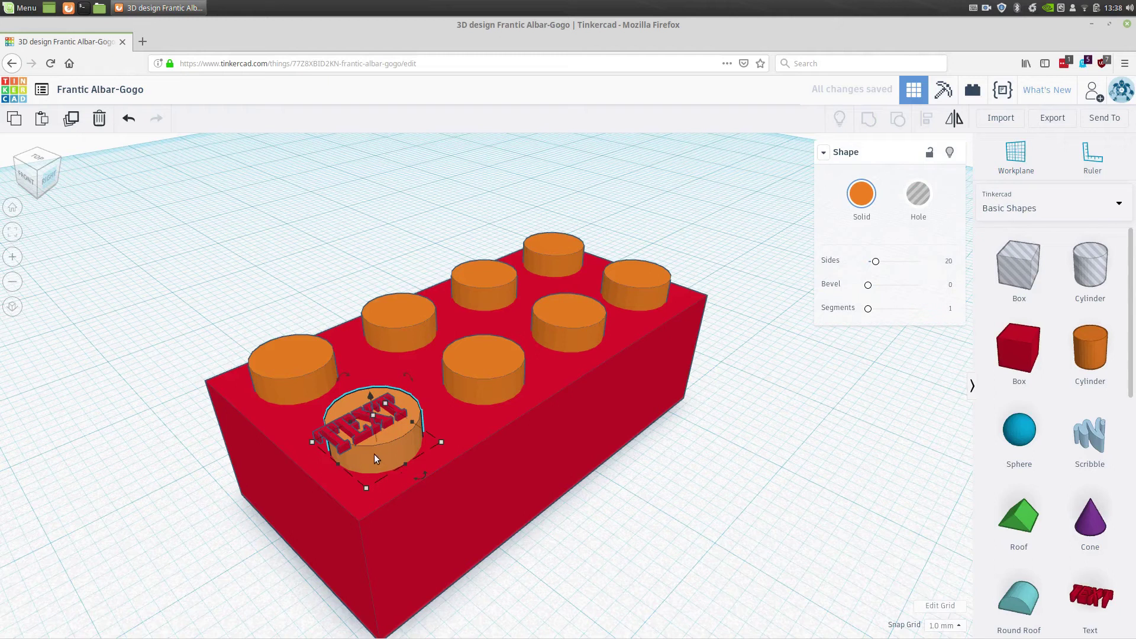
{"action": "left_click", "coordinate": [351, 441], "text": "shift"}
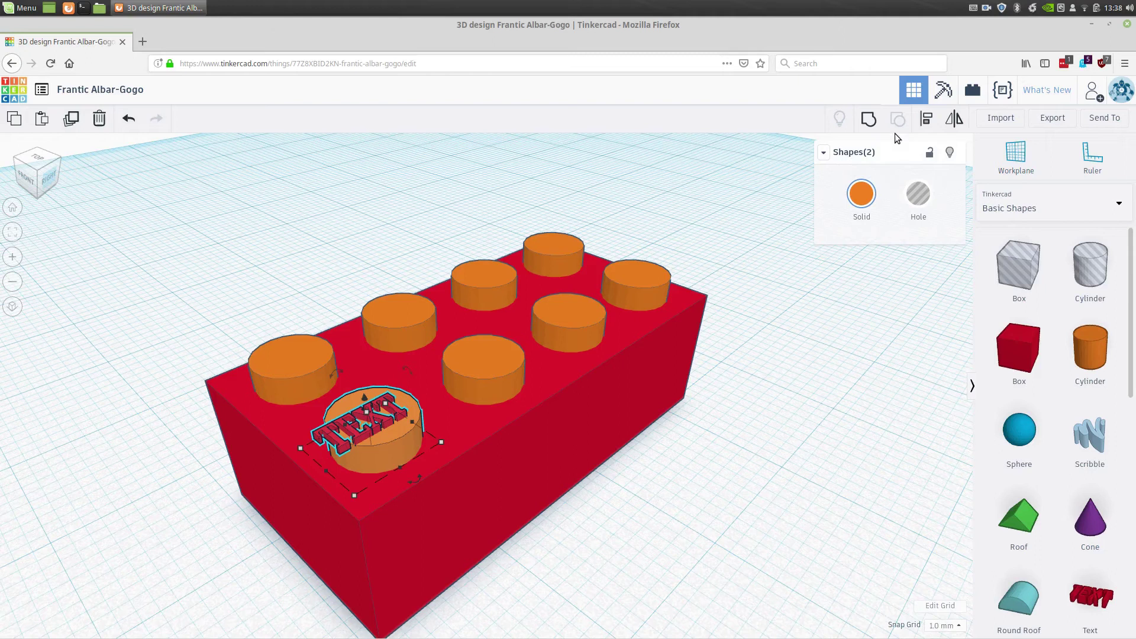
{"action": "left_click", "coordinate": [926, 120]}
{"action": "left_click", "coordinate": [319, 476]}
{"action": "right_click_drag", "start_coordinate": [319, 476], "coordinate": [486, 481]}
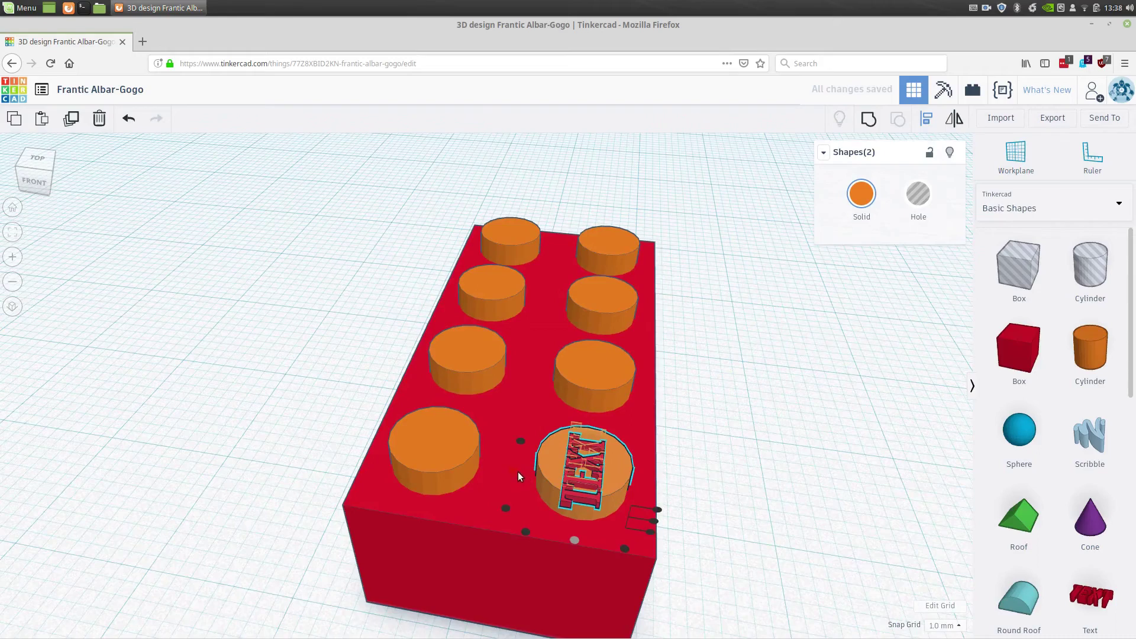
{"action": "right_click_drag", "start_coordinate": [719, 510], "coordinate": [546, 516]}
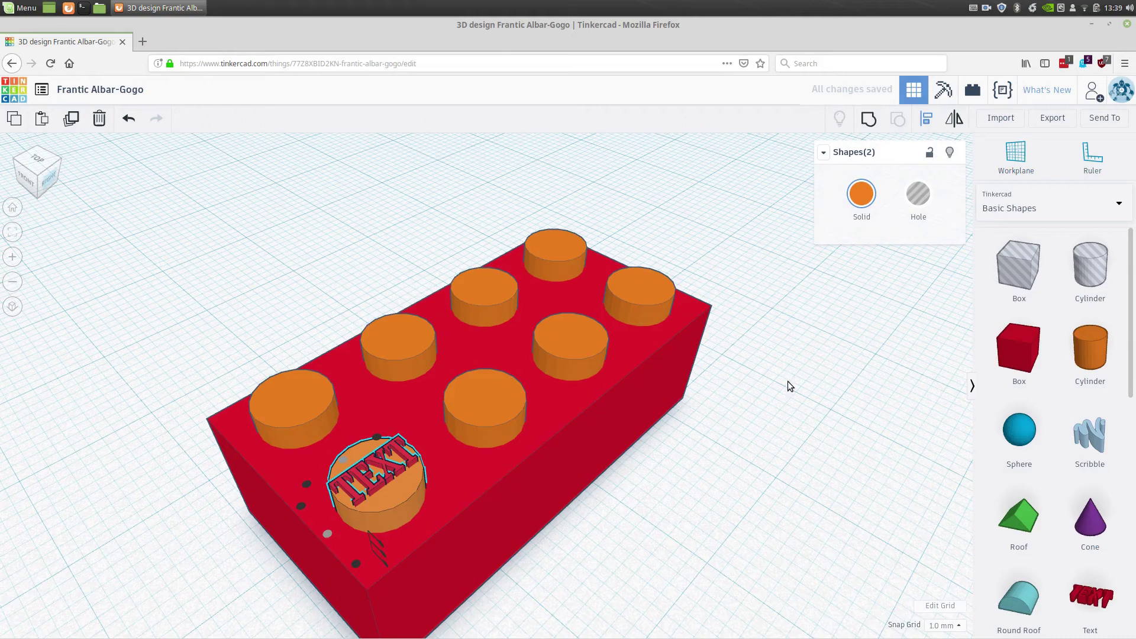
Change the wording of the text on the nearest stud to BRICK.
{"action": "left_click", "coordinate": [810, 360]}
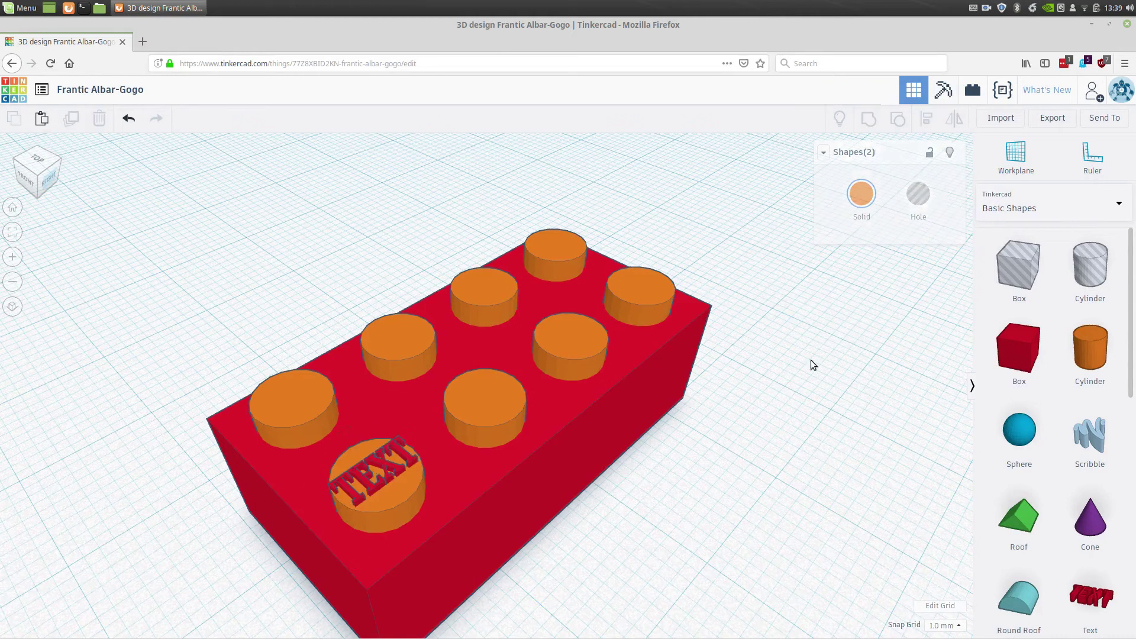
{"action": "left_click", "coordinate": [392, 472]}
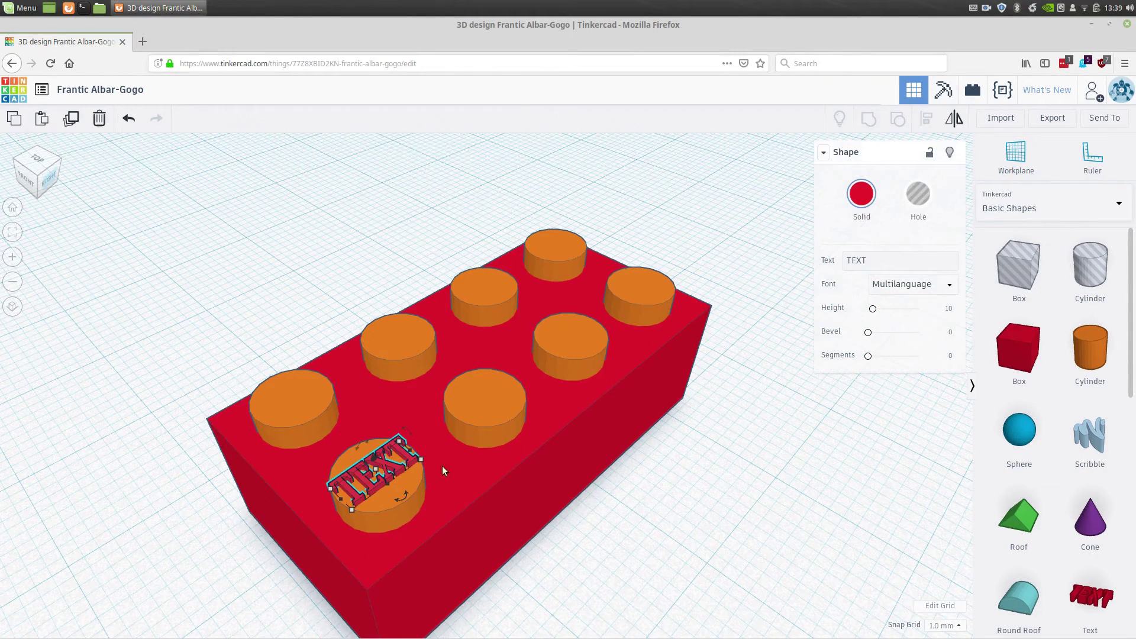
{"action": "left_click", "coordinate": [899, 261]}
{"action": "type", "text": "BRICK"}
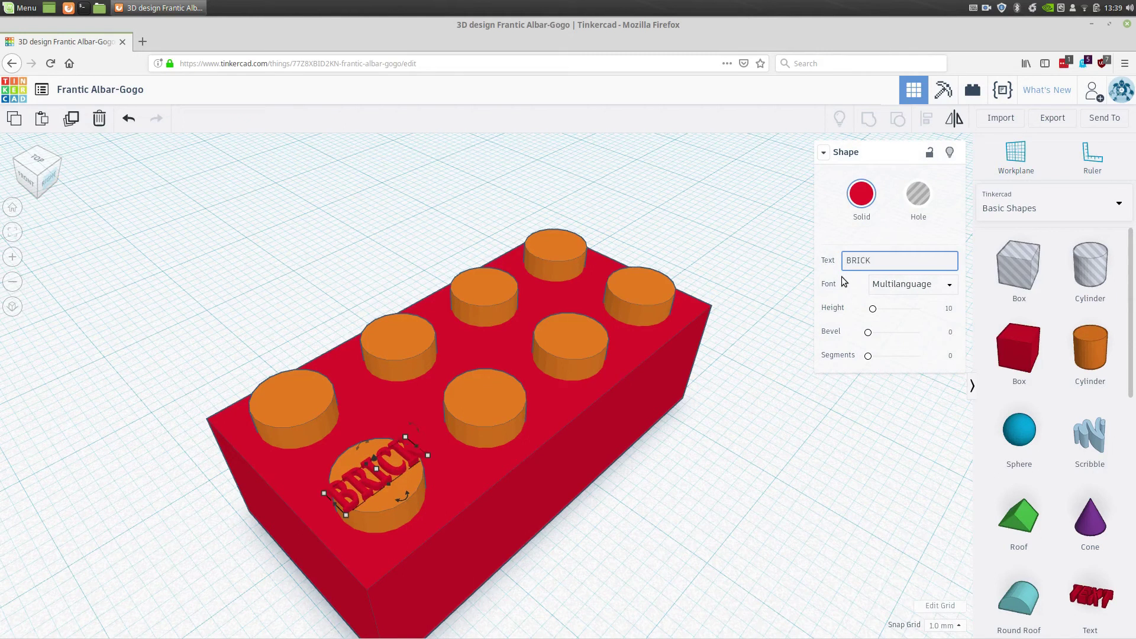
{"action": "left_click", "coordinate": [667, 470]}
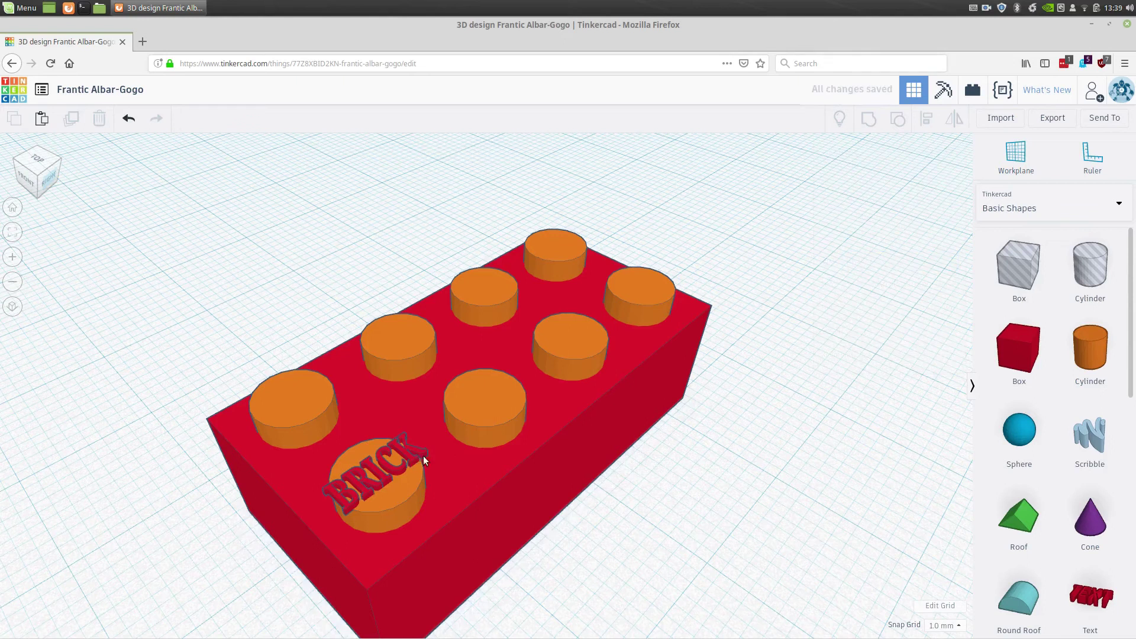
Resize the BRICK text to 4.5 mm long and 1 mm wide.
{"action": "left_click", "coordinate": [424, 455]}
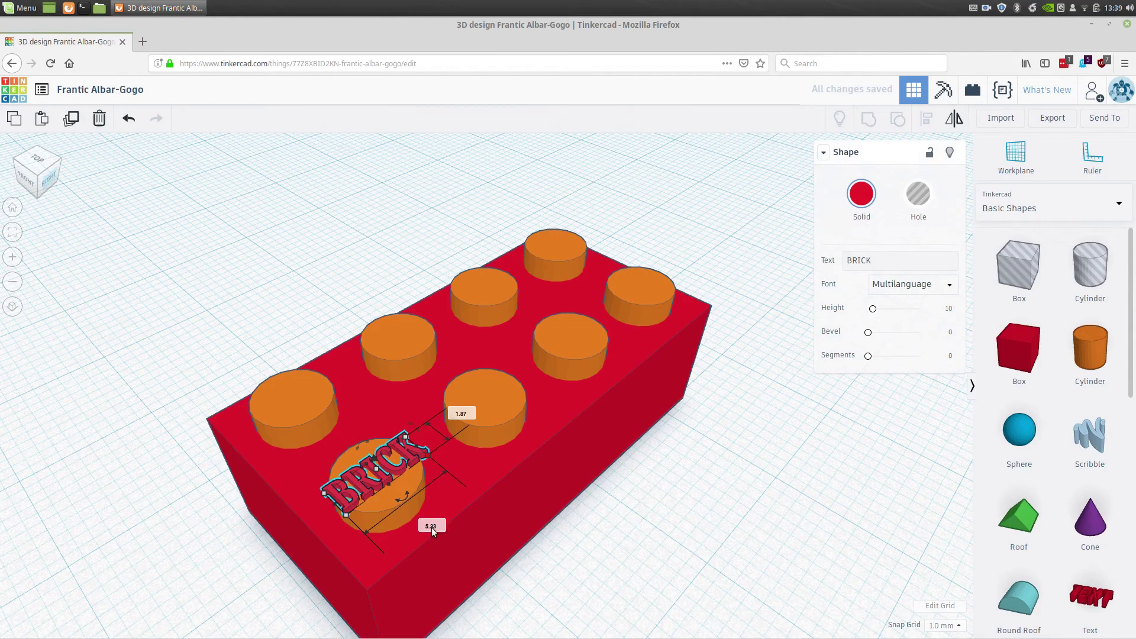
{"action": "left_click", "coordinate": [432, 527]}
{"action": "type", "text": "4.5"}
{"action": "key", "text": "Return"}
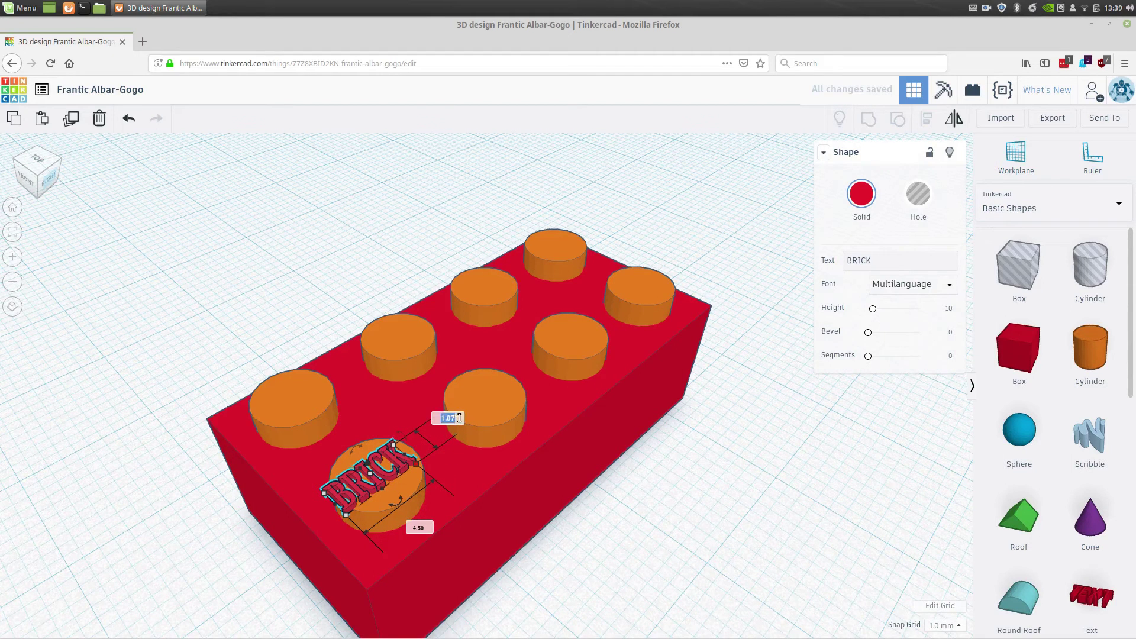
{"action": "type", "text": "1"}
{"action": "key", "text": "Return"}
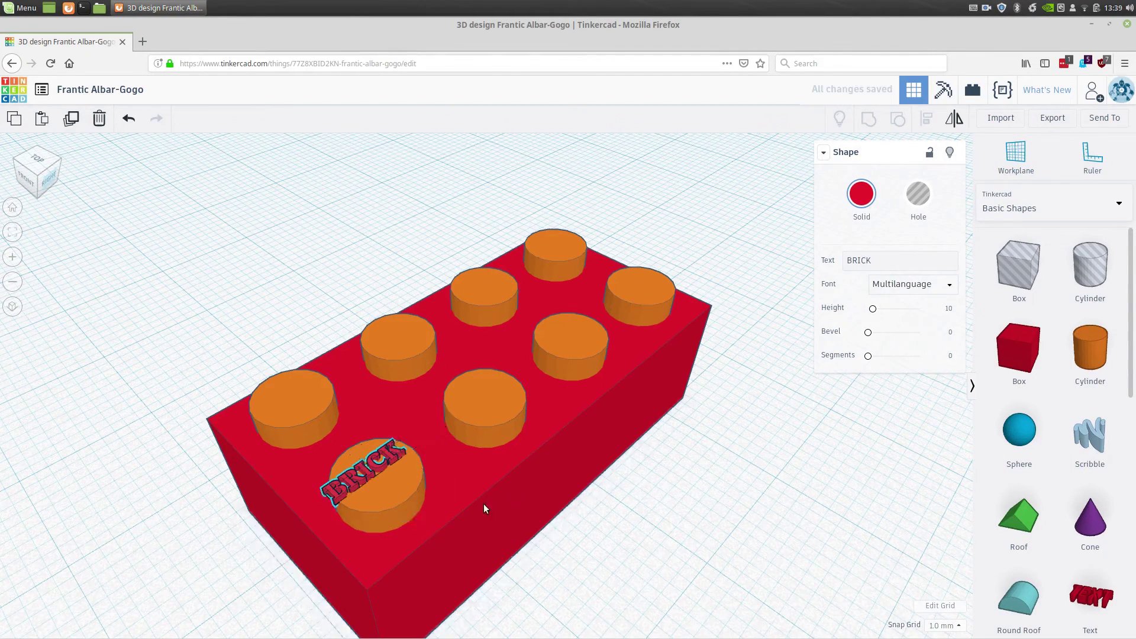
{"action": "left_click", "coordinate": [484, 503]}
Align the BRICK text with the stud beneath it, centred in both horizontal directions.
{"action": "left_click", "coordinate": [385, 484]}
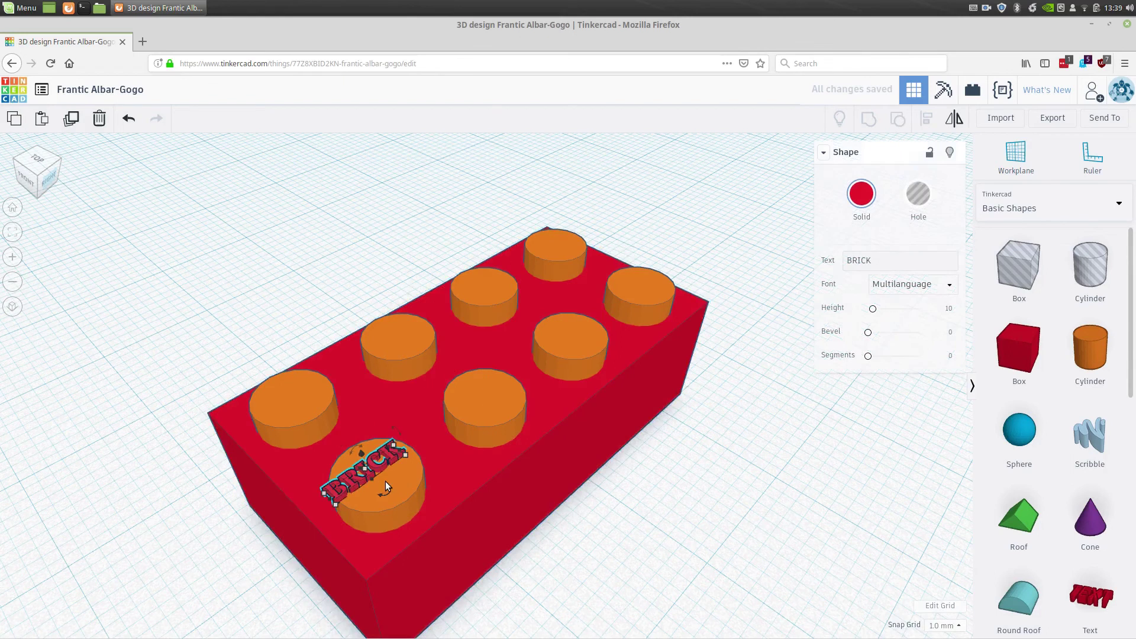
{"action": "left_click", "coordinate": [413, 502], "text": "shift"}
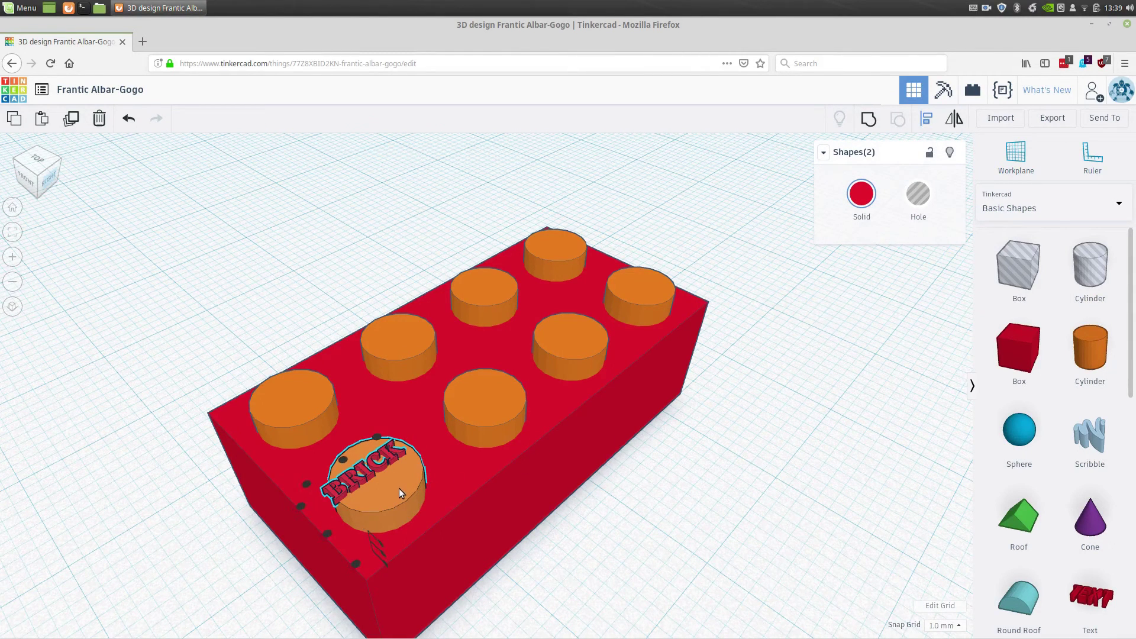
{"action": "left_click", "coordinate": [329, 533]}
{"action": "left_click", "coordinate": [343, 459]}
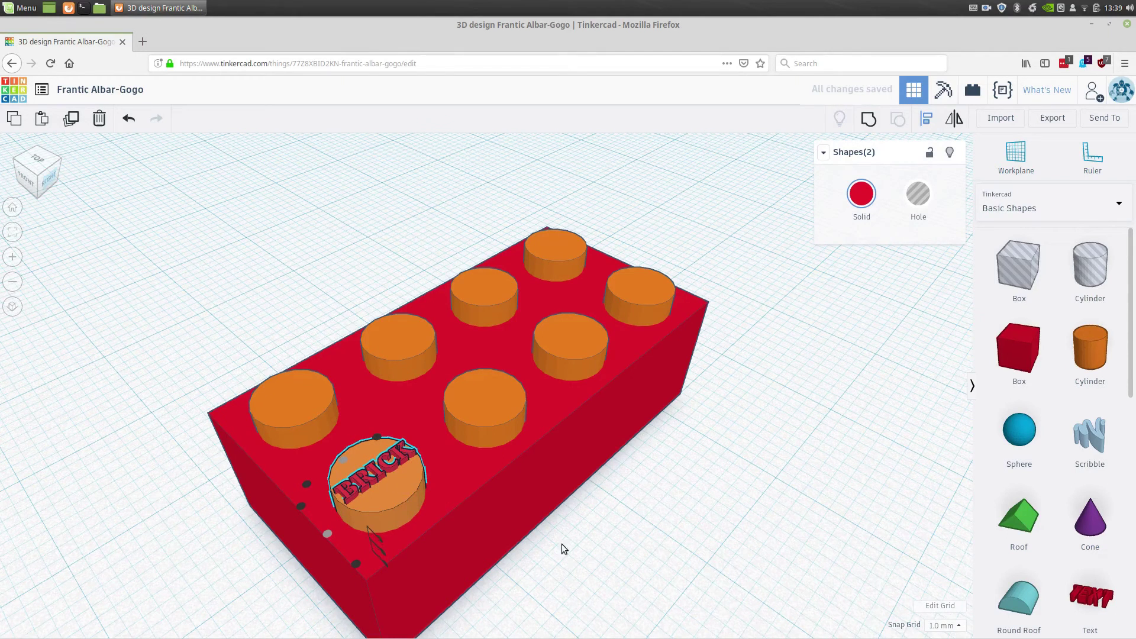
{"action": "left_click", "coordinate": [619, 554]}
{"action": "left_click", "coordinate": [619, 554]}
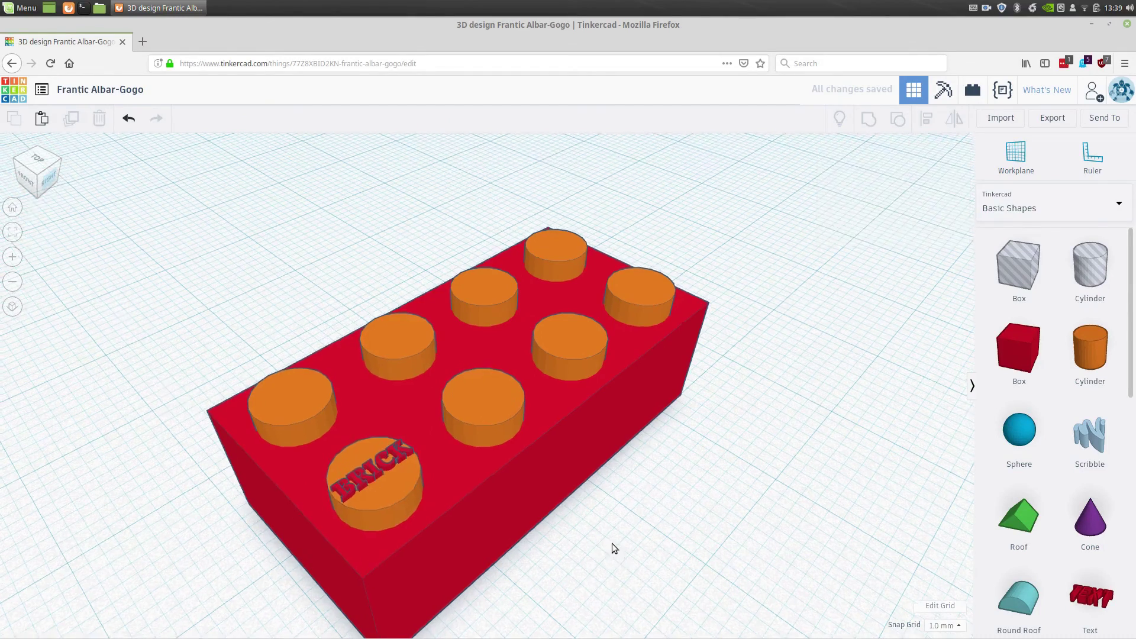
Duplicate the BRICK text at 8 mm spacing onto the other three studs in the same long row.
{"action": "right_click_drag", "start_coordinate": [612, 543], "coordinate": [442, 492]}
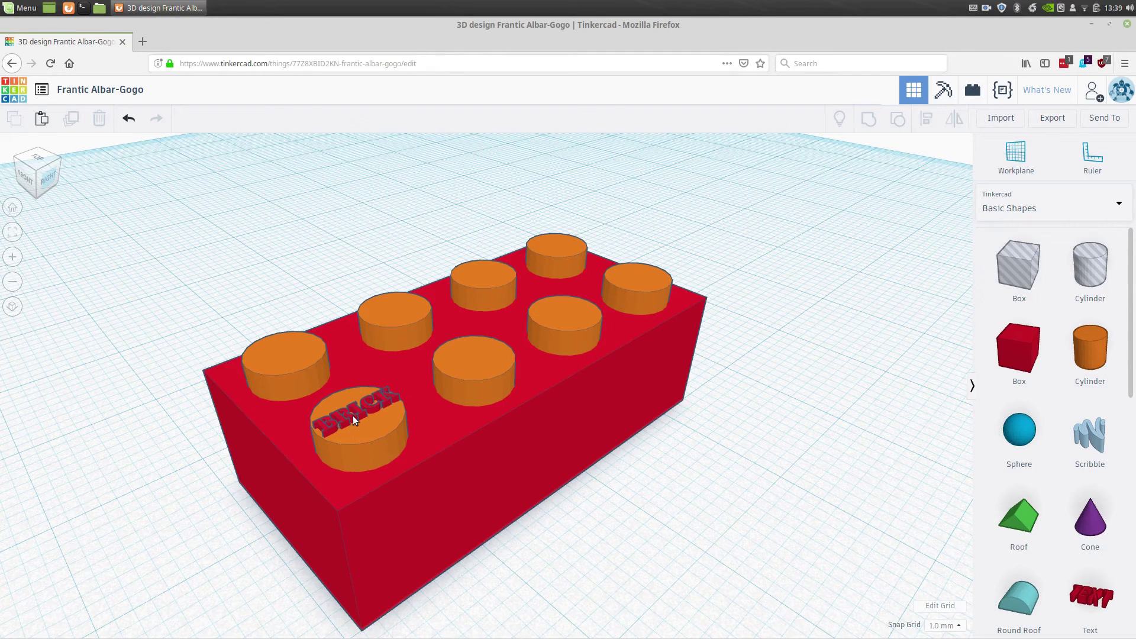
{"action": "key", "text": "ctrl+z"}
{"action": "left_click", "coordinate": [388, 401]}
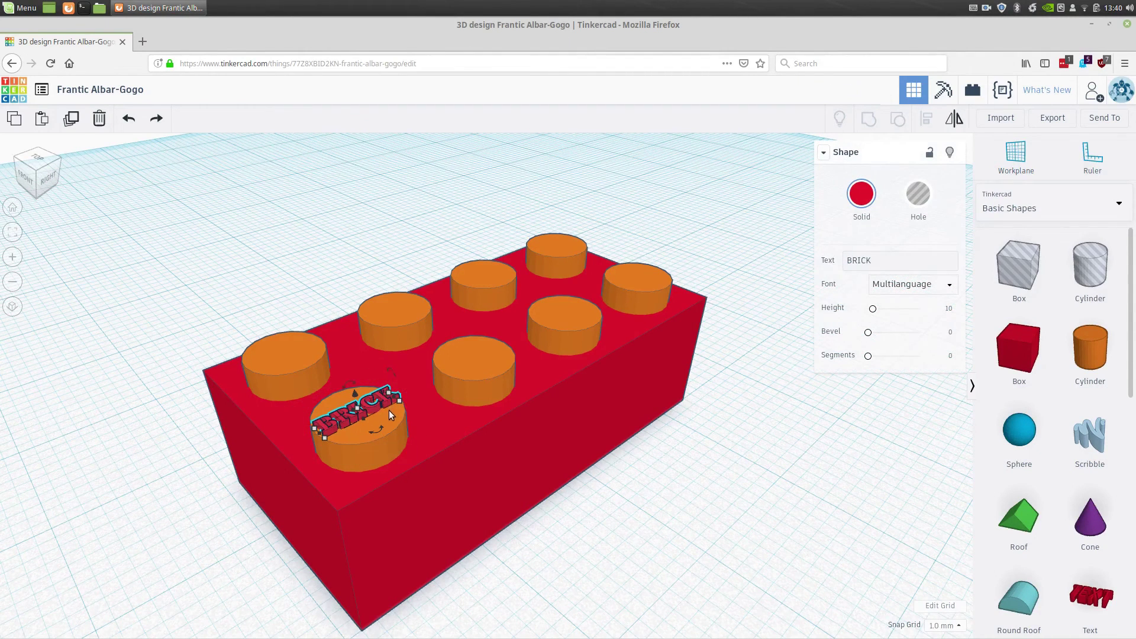
{"action": "left_click", "coordinate": [71, 119]}
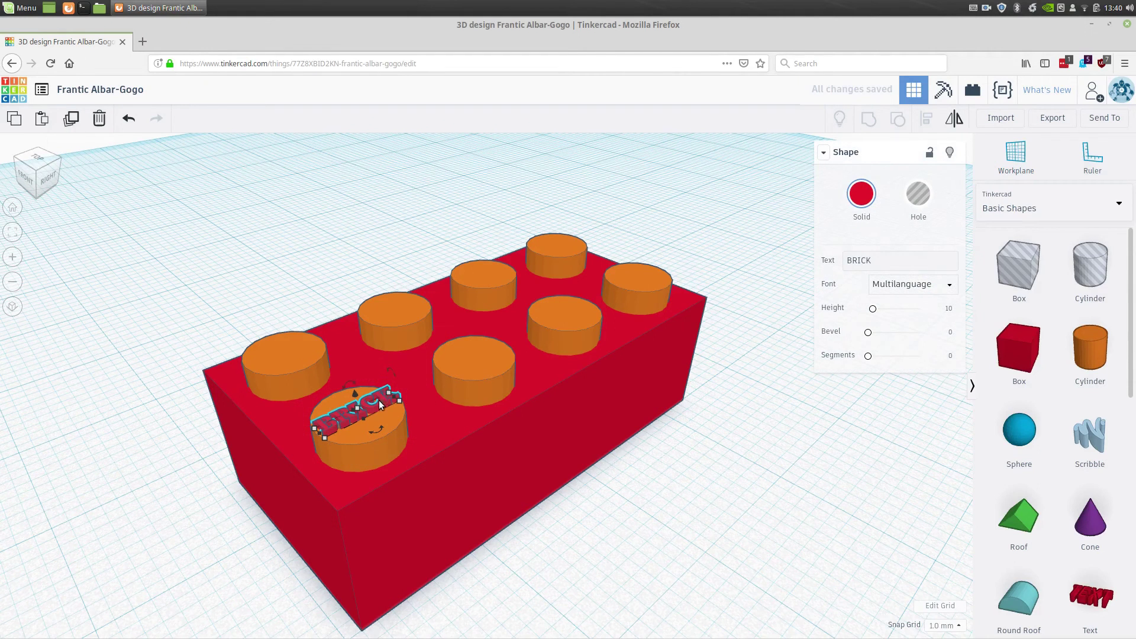
{"action": "left_click_drag", "start_coordinate": [386, 403], "coordinate": [495, 348]}
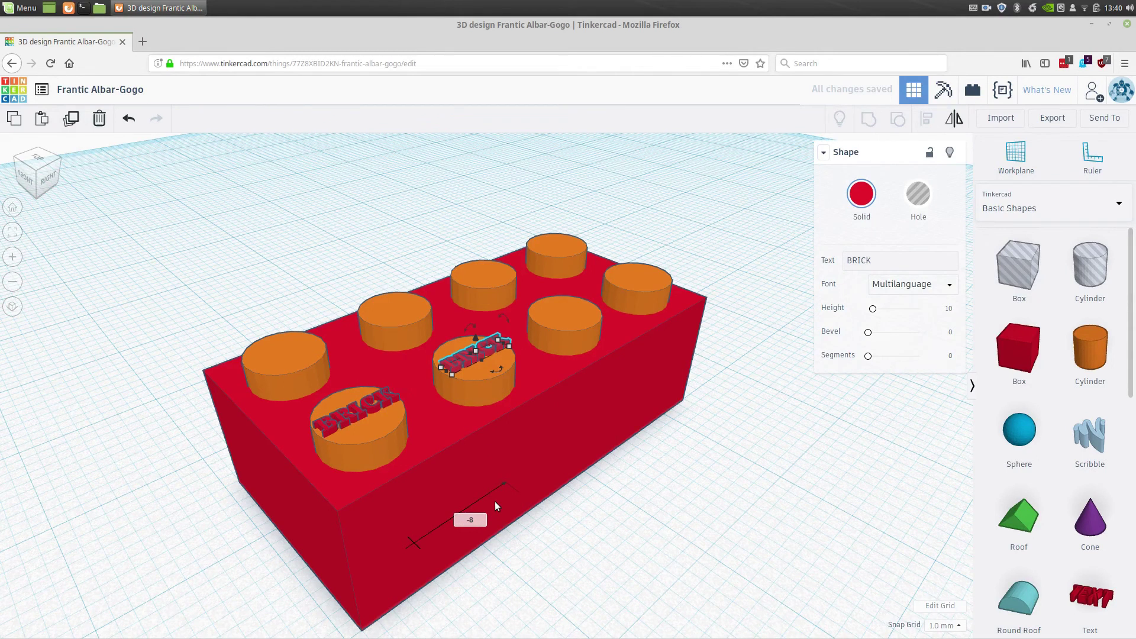
{"action": "key", "text": "Return"}
{"action": "left_click", "coordinate": [71, 119]}
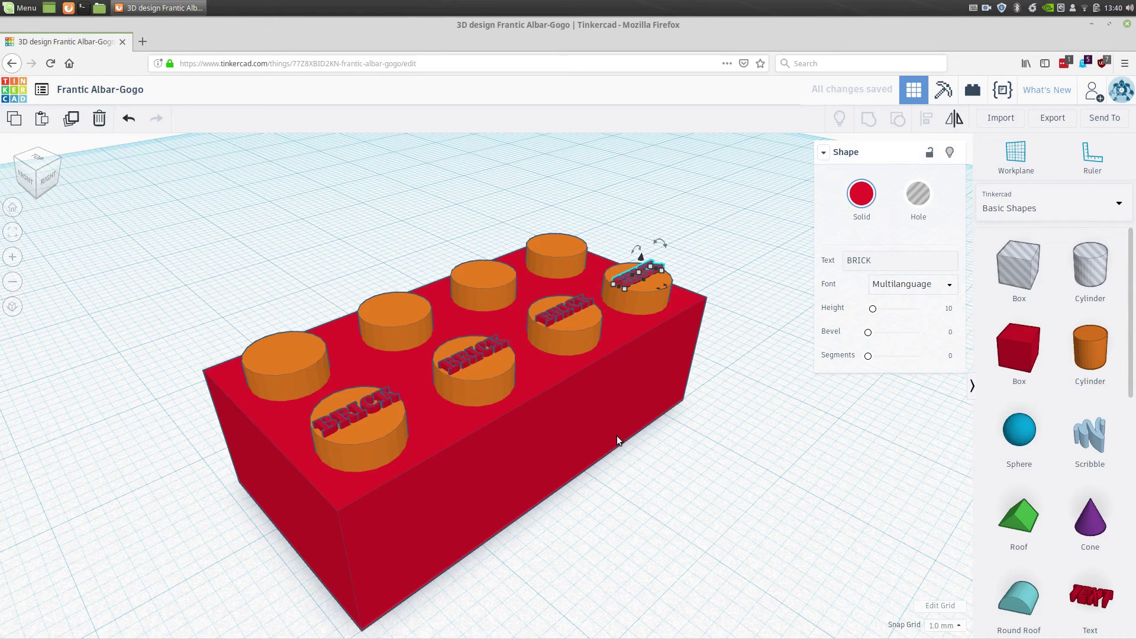
{"action": "left_click", "coordinate": [638, 478]}
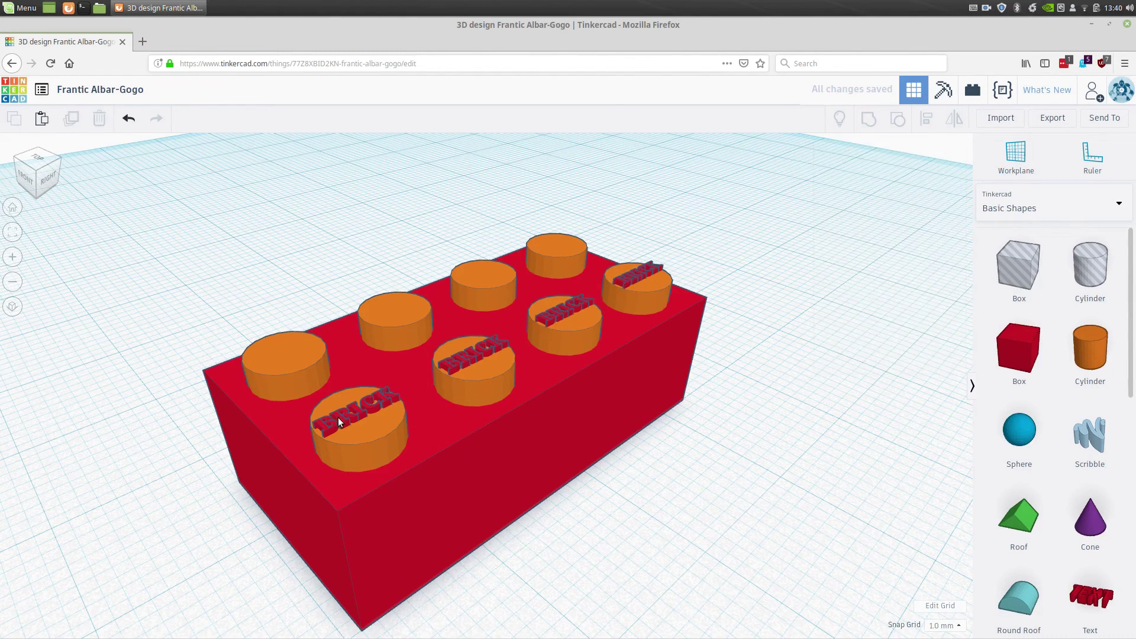
Duplicate the row of four BRICK texts and move the copies about 8 mm across onto the second row of studs.
{"action": "left_click", "coordinate": [382, 424]}
{"action": "left_click", "coordinate": [482, 353], "text": "shift"}
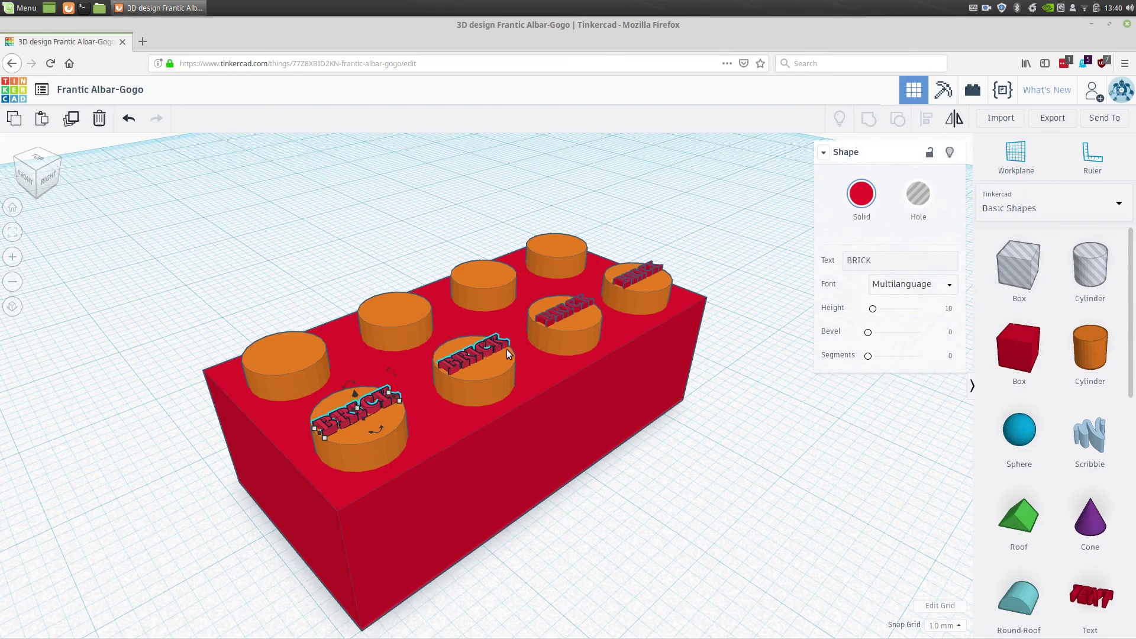
{"action": "left_click", "coordinate": [561, 311], "text": "shift"}
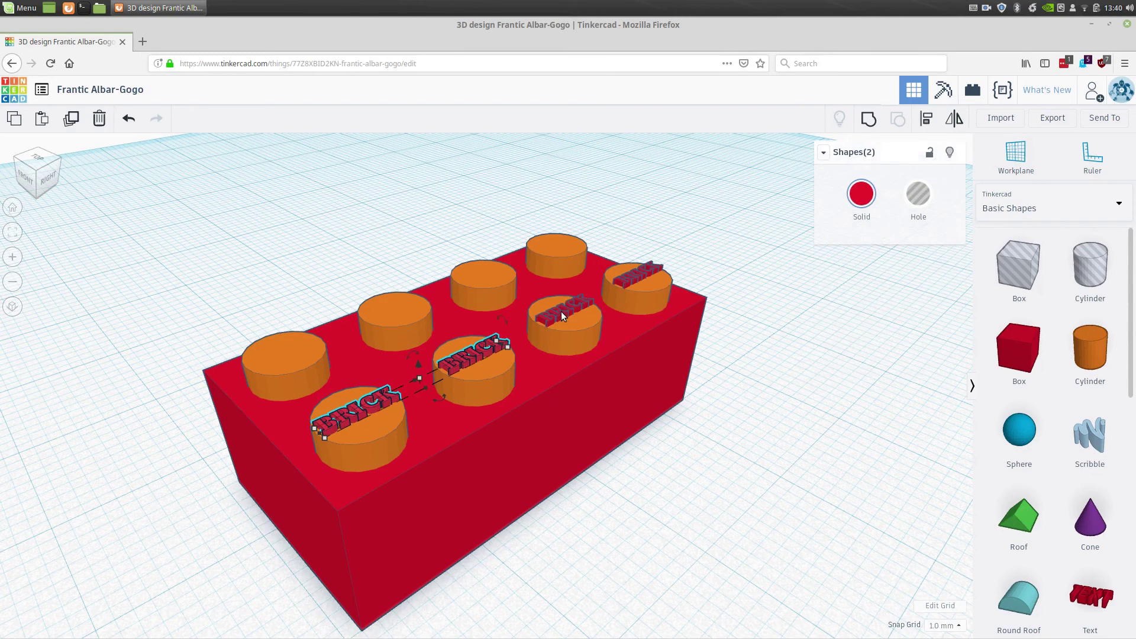
{"action": "left_click", "coordinate": [647, 271], "text": "shift"}
{"action": "left_click", "coordinate": [67, 116]}
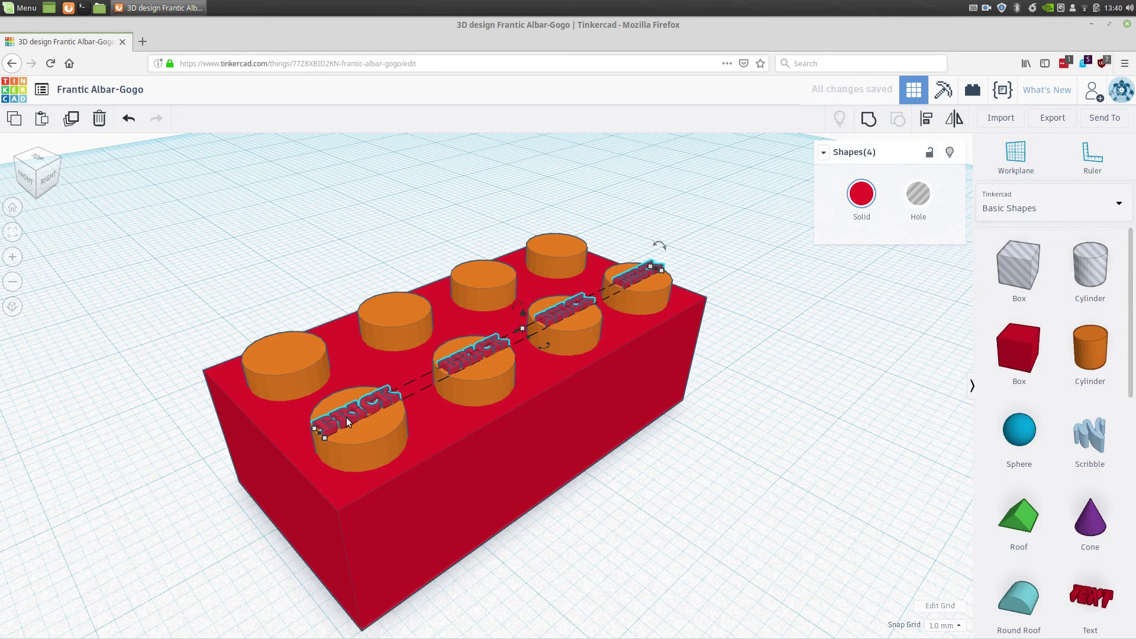
{"action": "left_click_drag", "start_coordinate": [347, 419], "coordinate": [277, 365]}
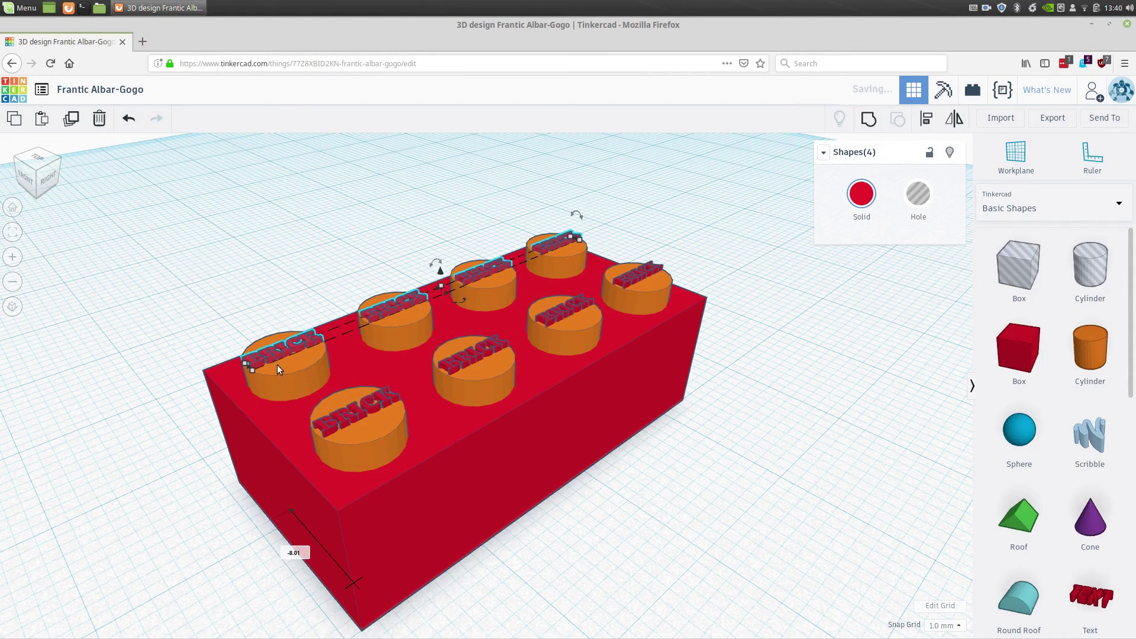
{"action": "left_click", "coordinate": [303, 553]}
{"action": "key", "text": "Return"}
{"action": "key", "text": "End"}
{"action": "left_click", "coordinate": [524, 628]}
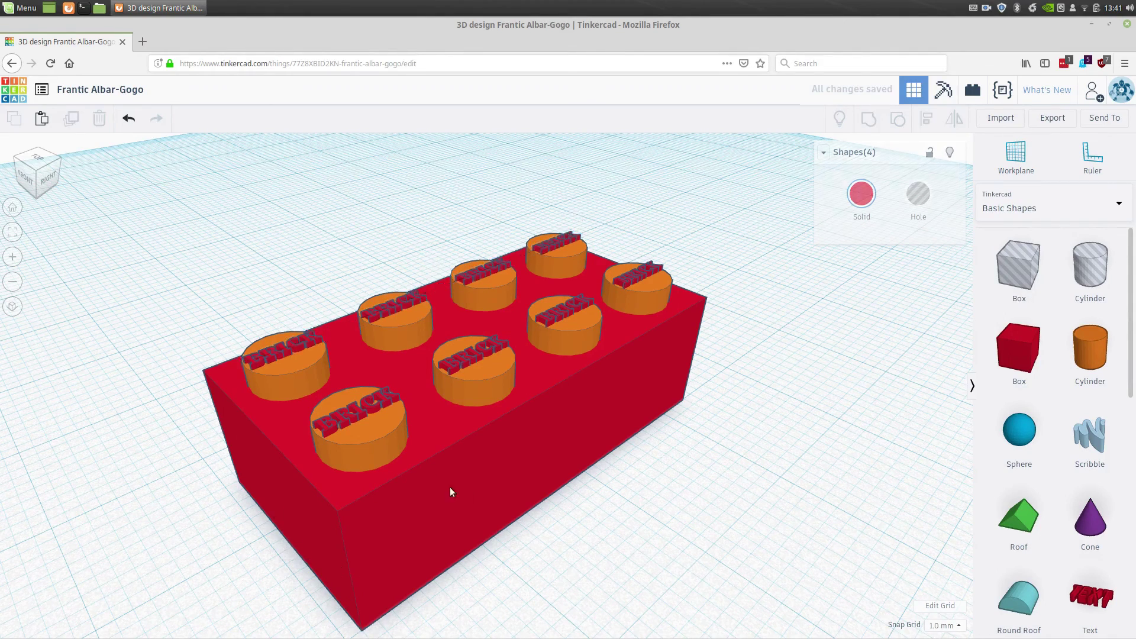
Examine the lettering on the studs and the hollow underside with its three tubes.
{"action": "scroll", "coordinate": [389, 440], "scroll_direction": "up", "scroll_amount": 2}
{"action": "scroll", "coordinate": [389, 440], "scroll_direction": "up", "scroll_amount": 5}
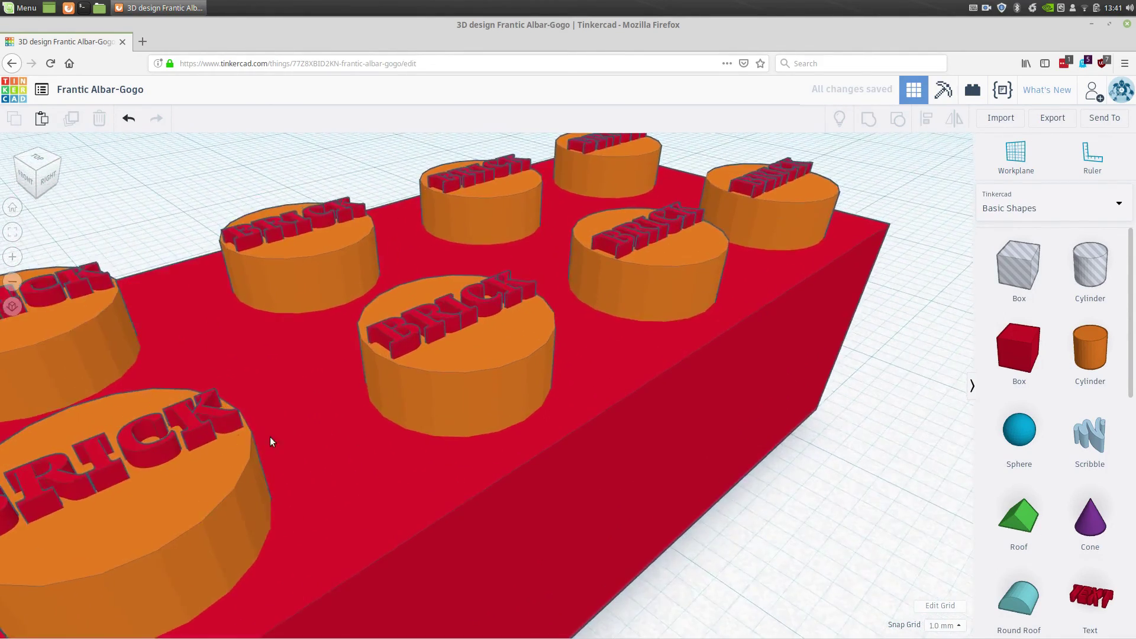
{"action": "scroll", "coordinate": [244, 431], "scroll_direction": "down", "scroll_amount": 5}
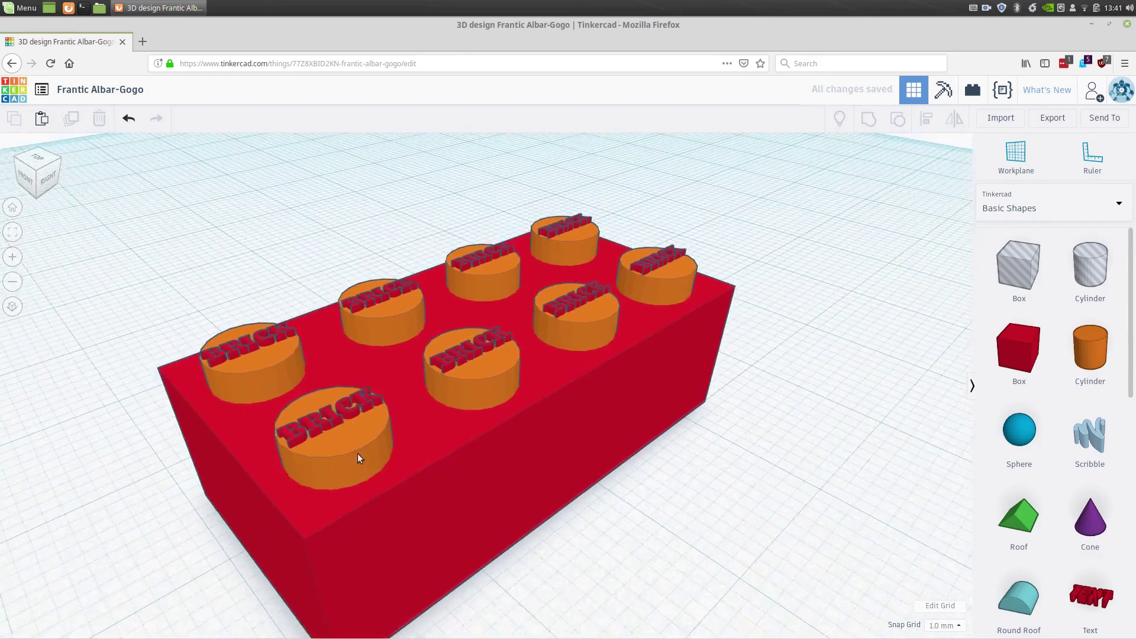
{"action": "scroll", "coordinate": [572, 510], "scroll_direction": "down", "scroll_amount": 2}
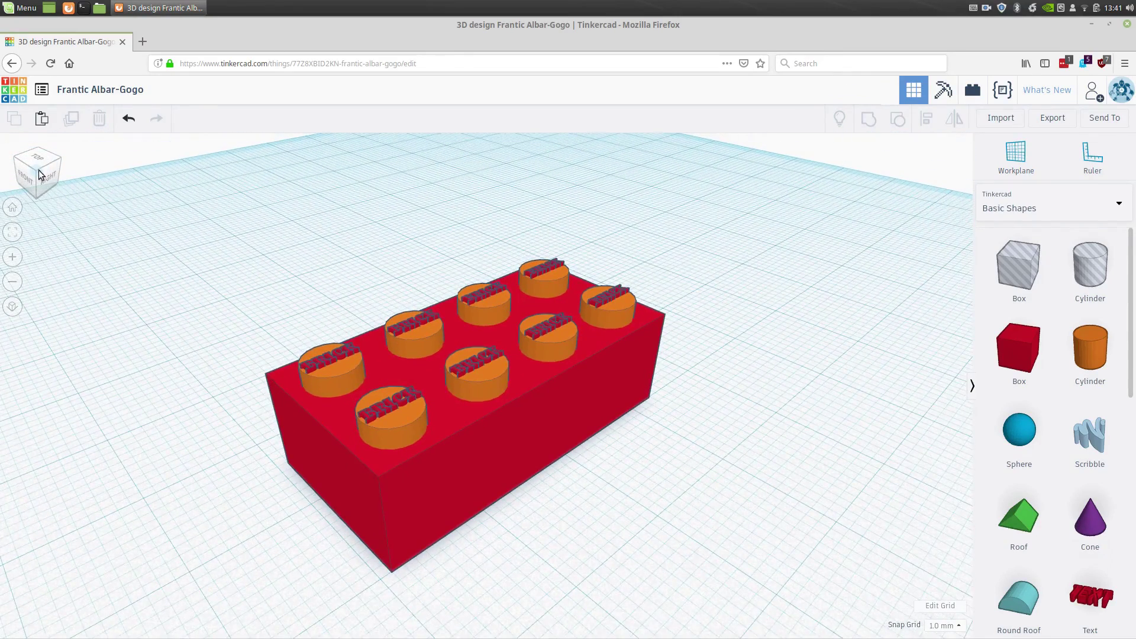
{"action": "scroll", "coordinate": [496, 481], "scroll_direction": "down", "scroll_amount": 2}
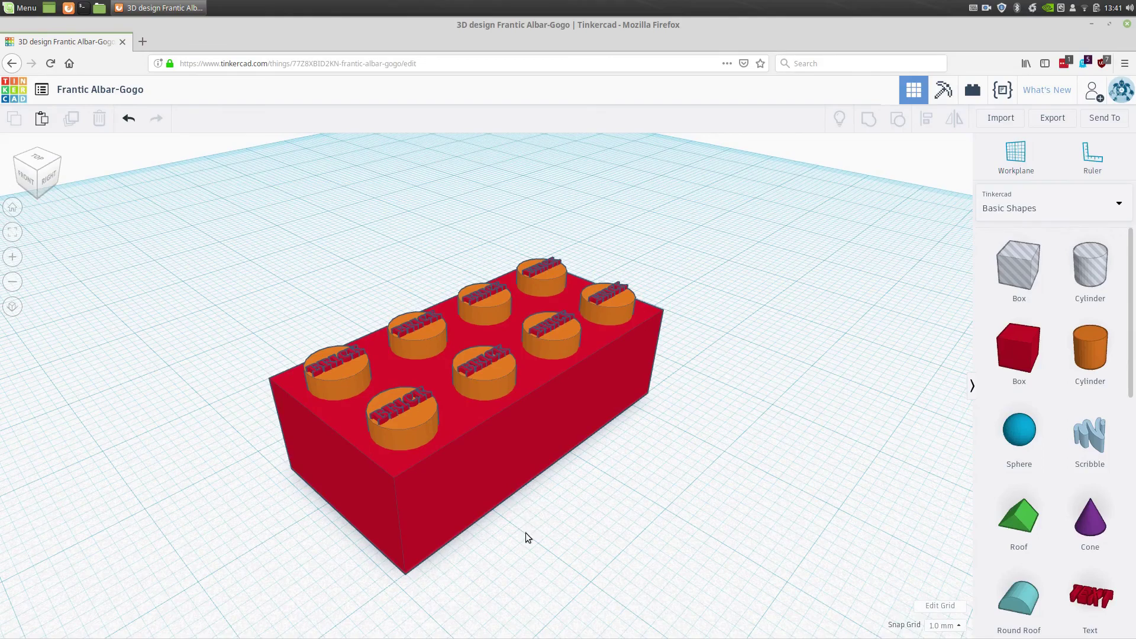
{"action": "right_click_drag", "start_coordinate": [525, 537], "coordinate": [498, 250]}
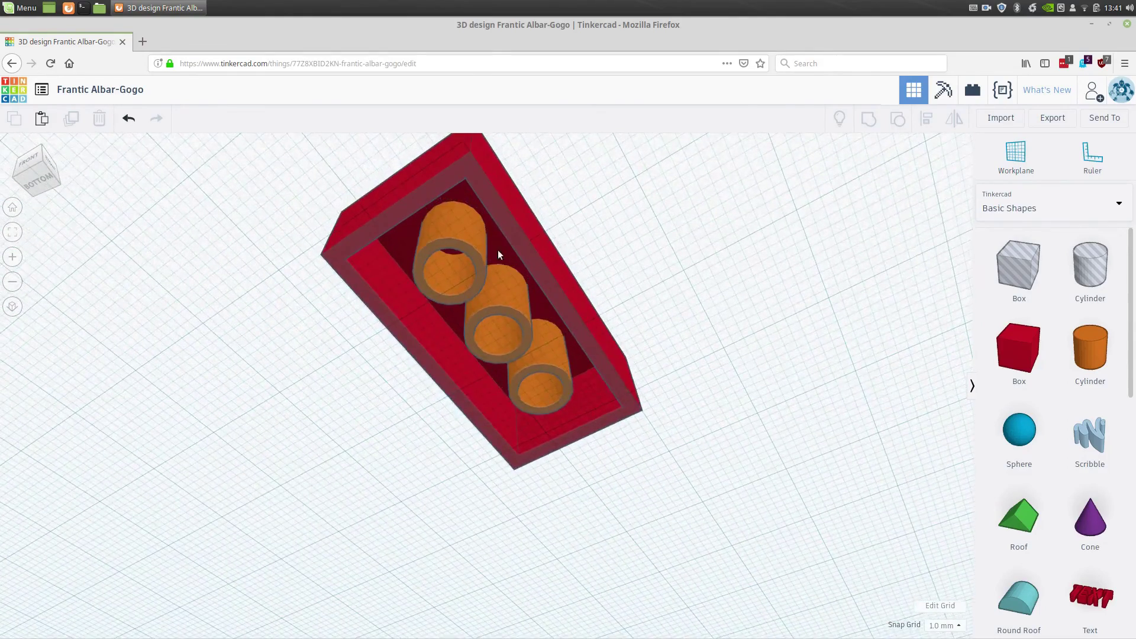
{"action": "right_click_drag", "start_coordinate": [521, 324], "coordinate": [484, 312]}
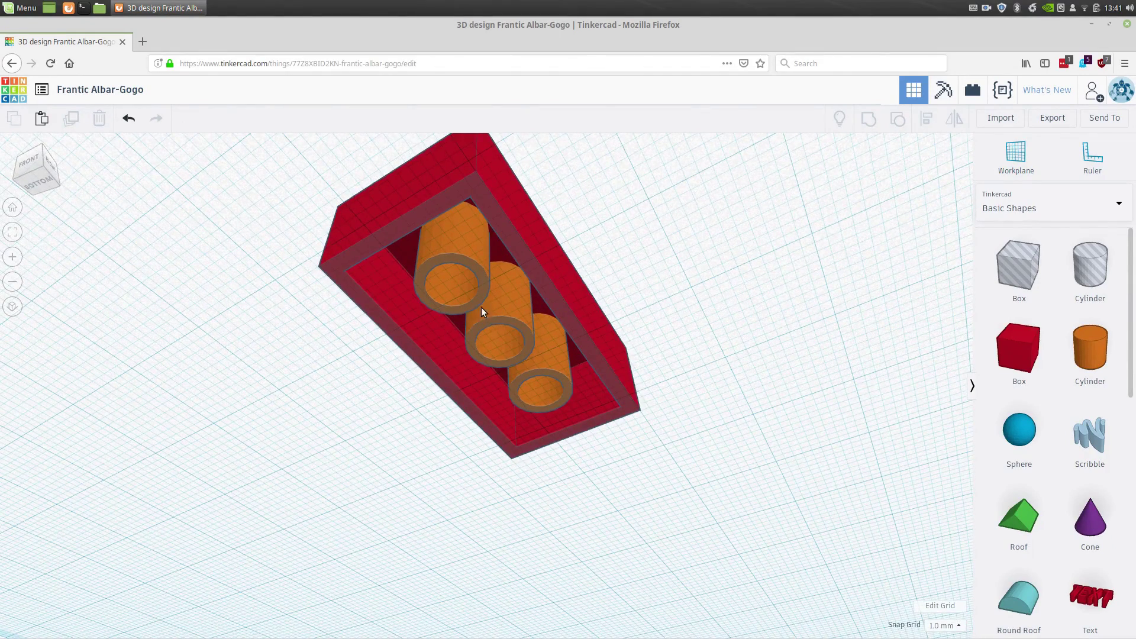
{"action": "left_click", "coordinate": [528, 299]}
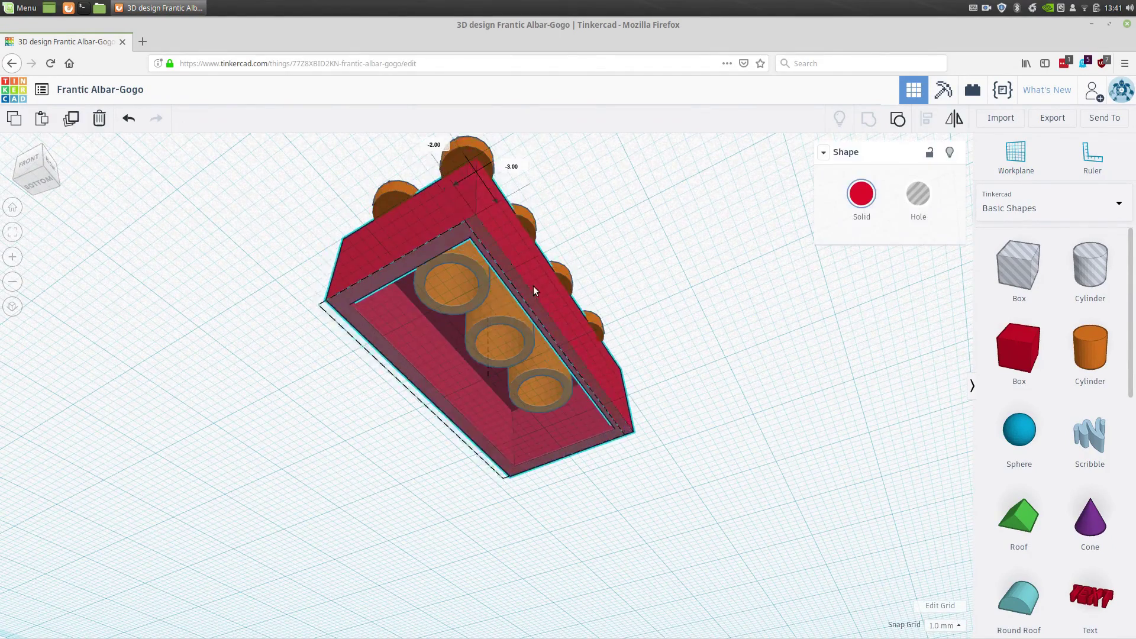
{"action": "key", "text": "ctrl+z"}
Group all the brick's parts and lettering into one shape and colour it solid red.
{"action": "right_click_drag", "start_coordinate": [579, 331], "coordinate": [712, 532]}
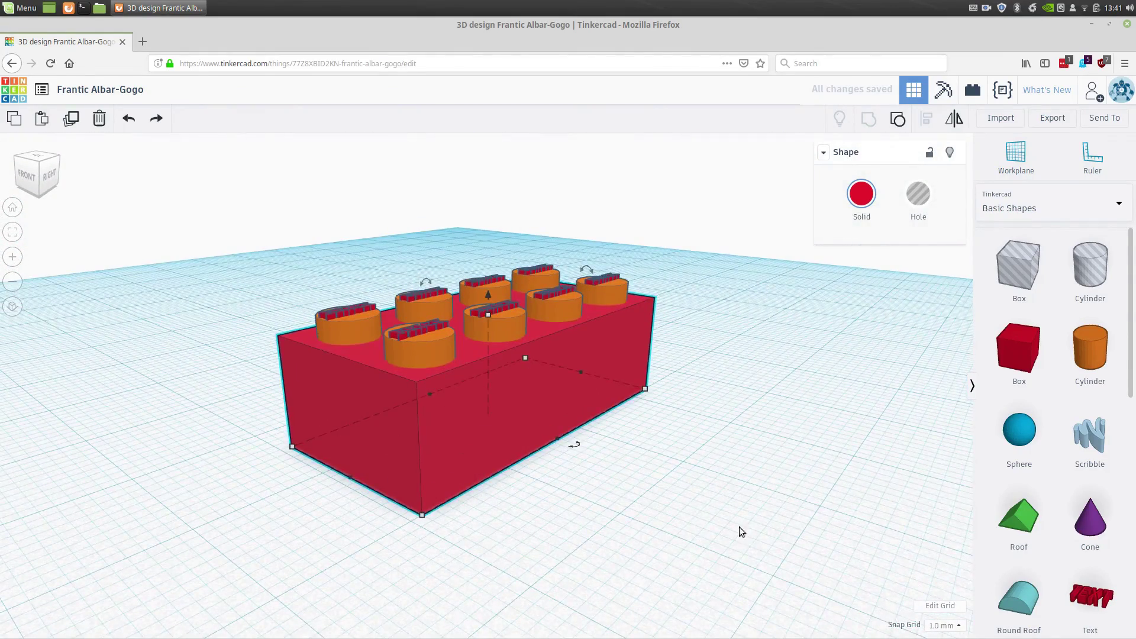
{"action": "left_click_drag", "start_coordinate": [790, 563], "coordinate": [188, 213]}
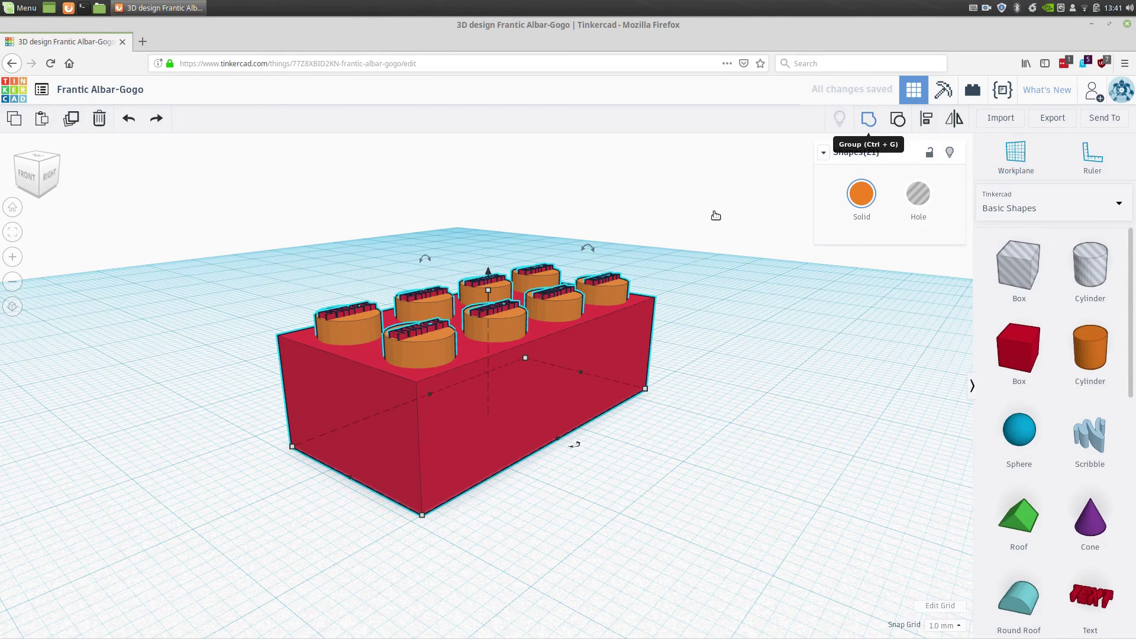
{"action": "left_click", "coordinate": [868, 119]}
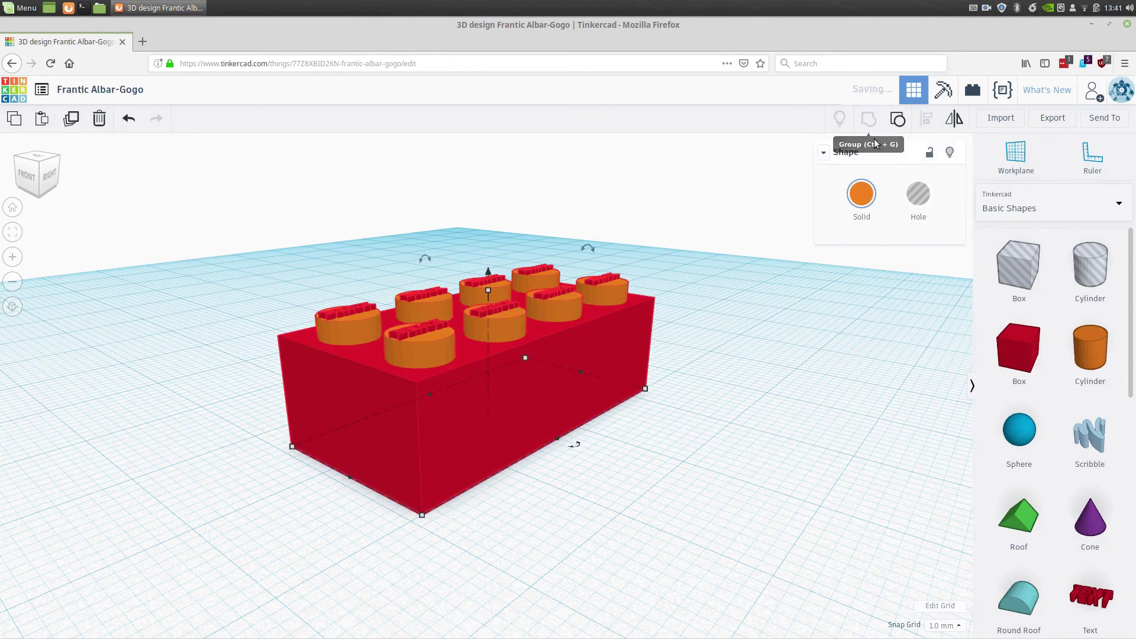
{"action": "left_click", "coordinate": [862, 194]}
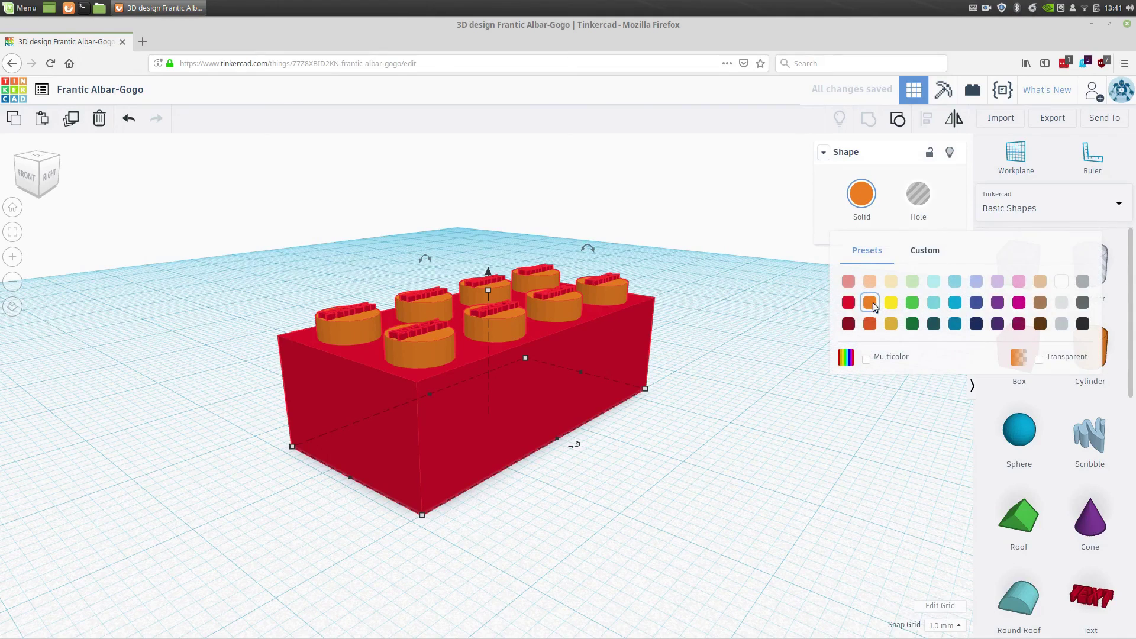
{"action": "left_click", "coordinate": [848, 302]}
{"action": "left_click", "coordinate": [746, 321]}
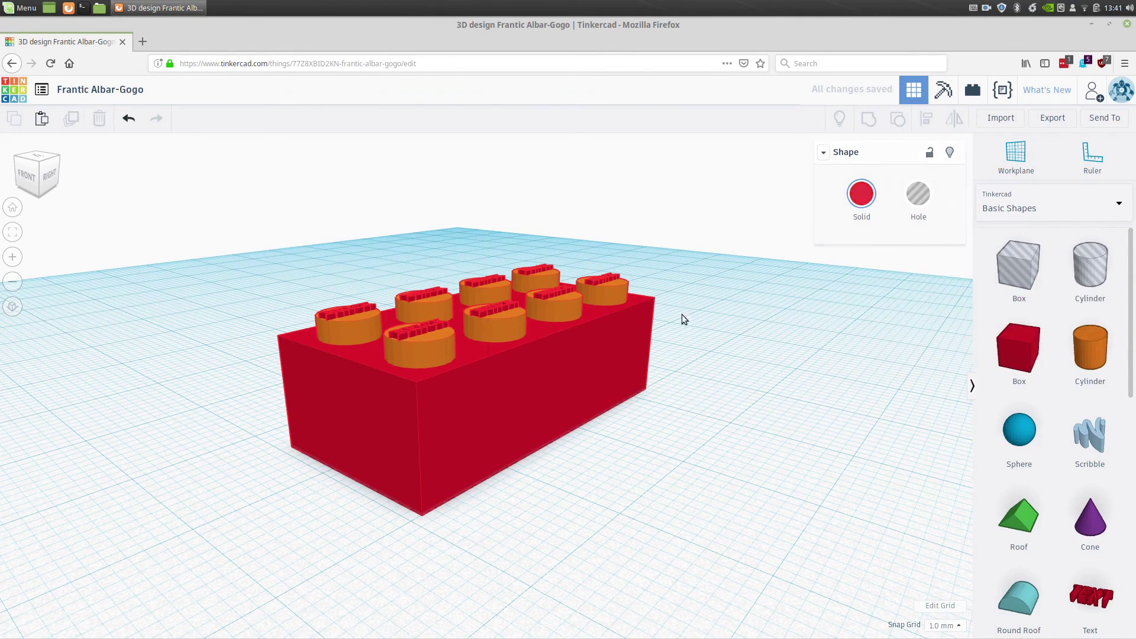
{"action": "left_click", "coordinate": [577, 306]}
{"action": "right_click_drag", "start_coordinate": [648, 457], "coordinate": [637, 474]}
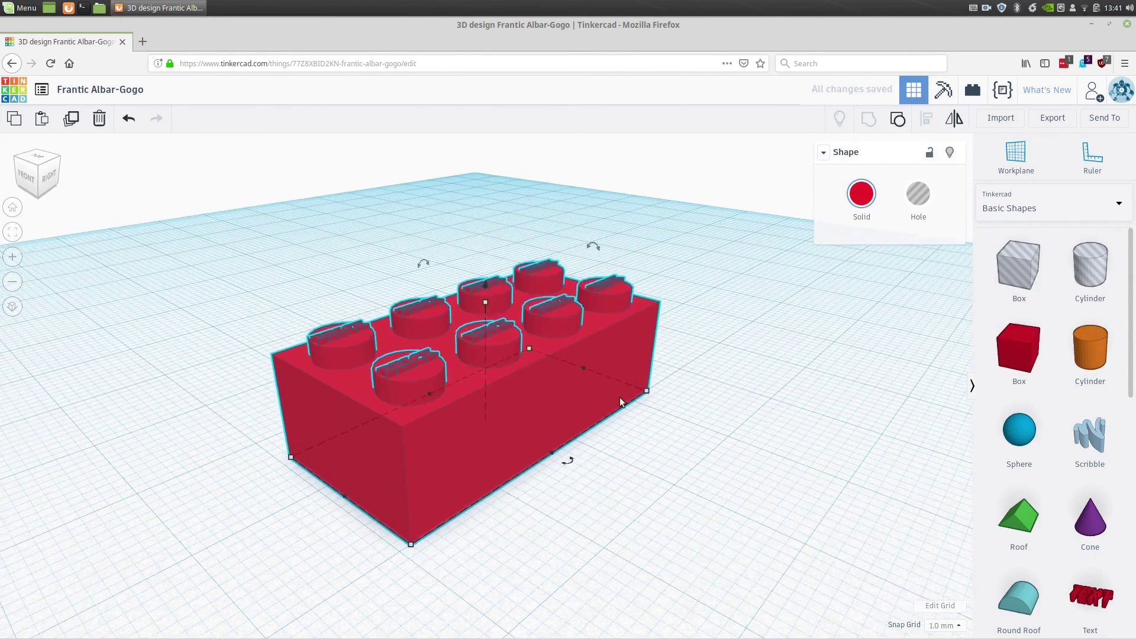
{"action": "scroll", "coordinate": [569, 476], "scroll_direction": "down", "scroll_amount": 2}
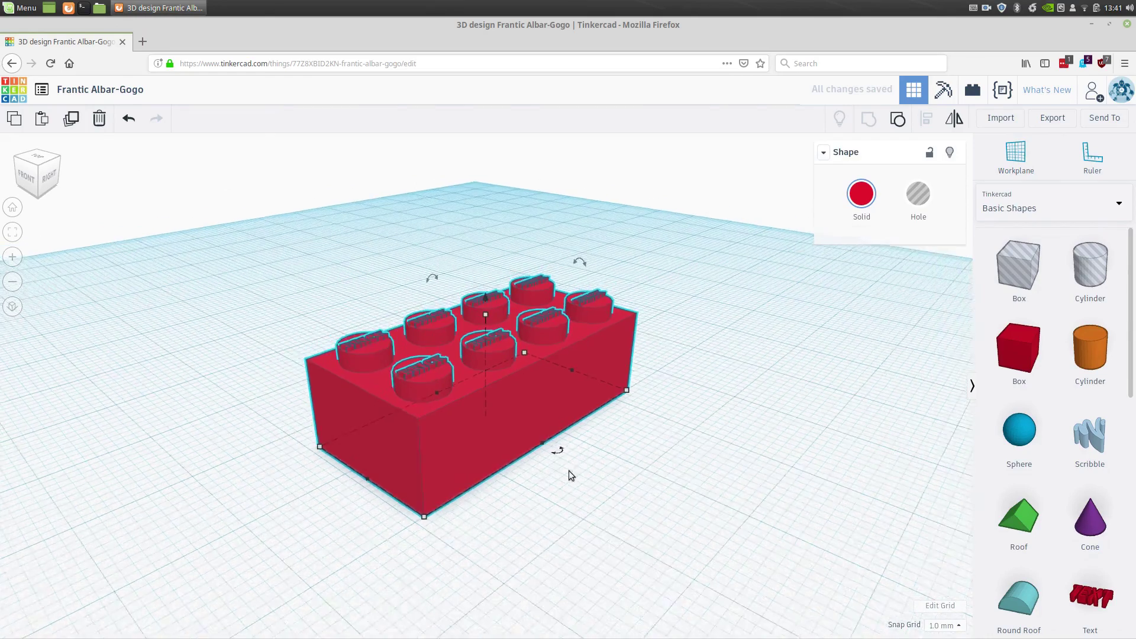
{"action": "right_click_drag", "start_coordinate": [569, 475], "coordinate": [500, 510]}
{"action": "left_click", "coordinate": [553, 485]}
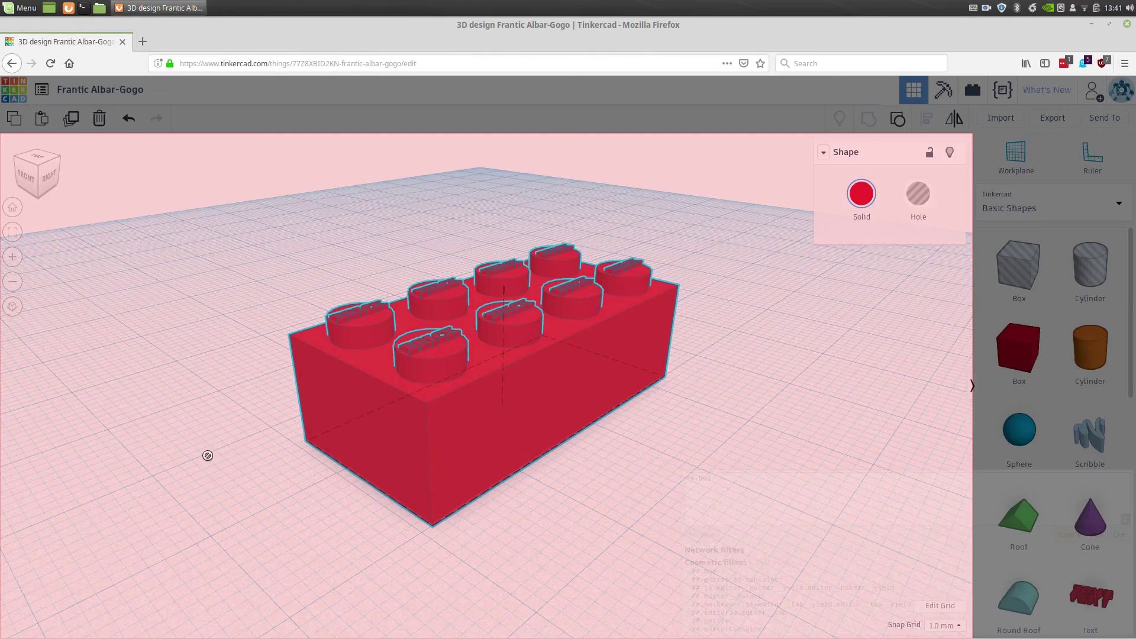
{"action": "key", "text": "Escape"}
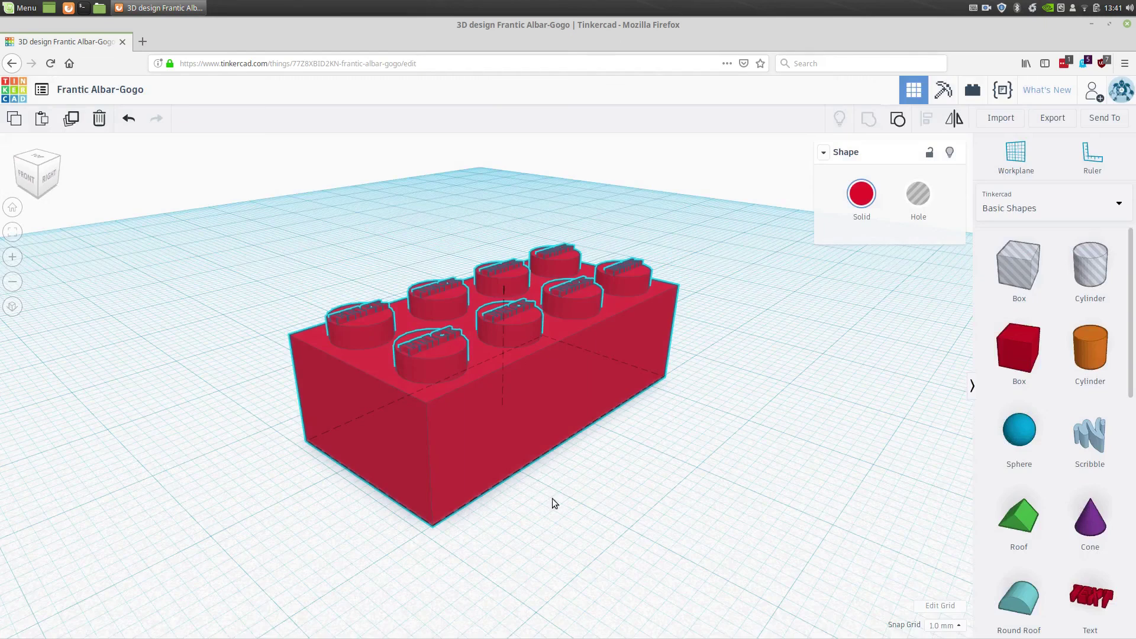